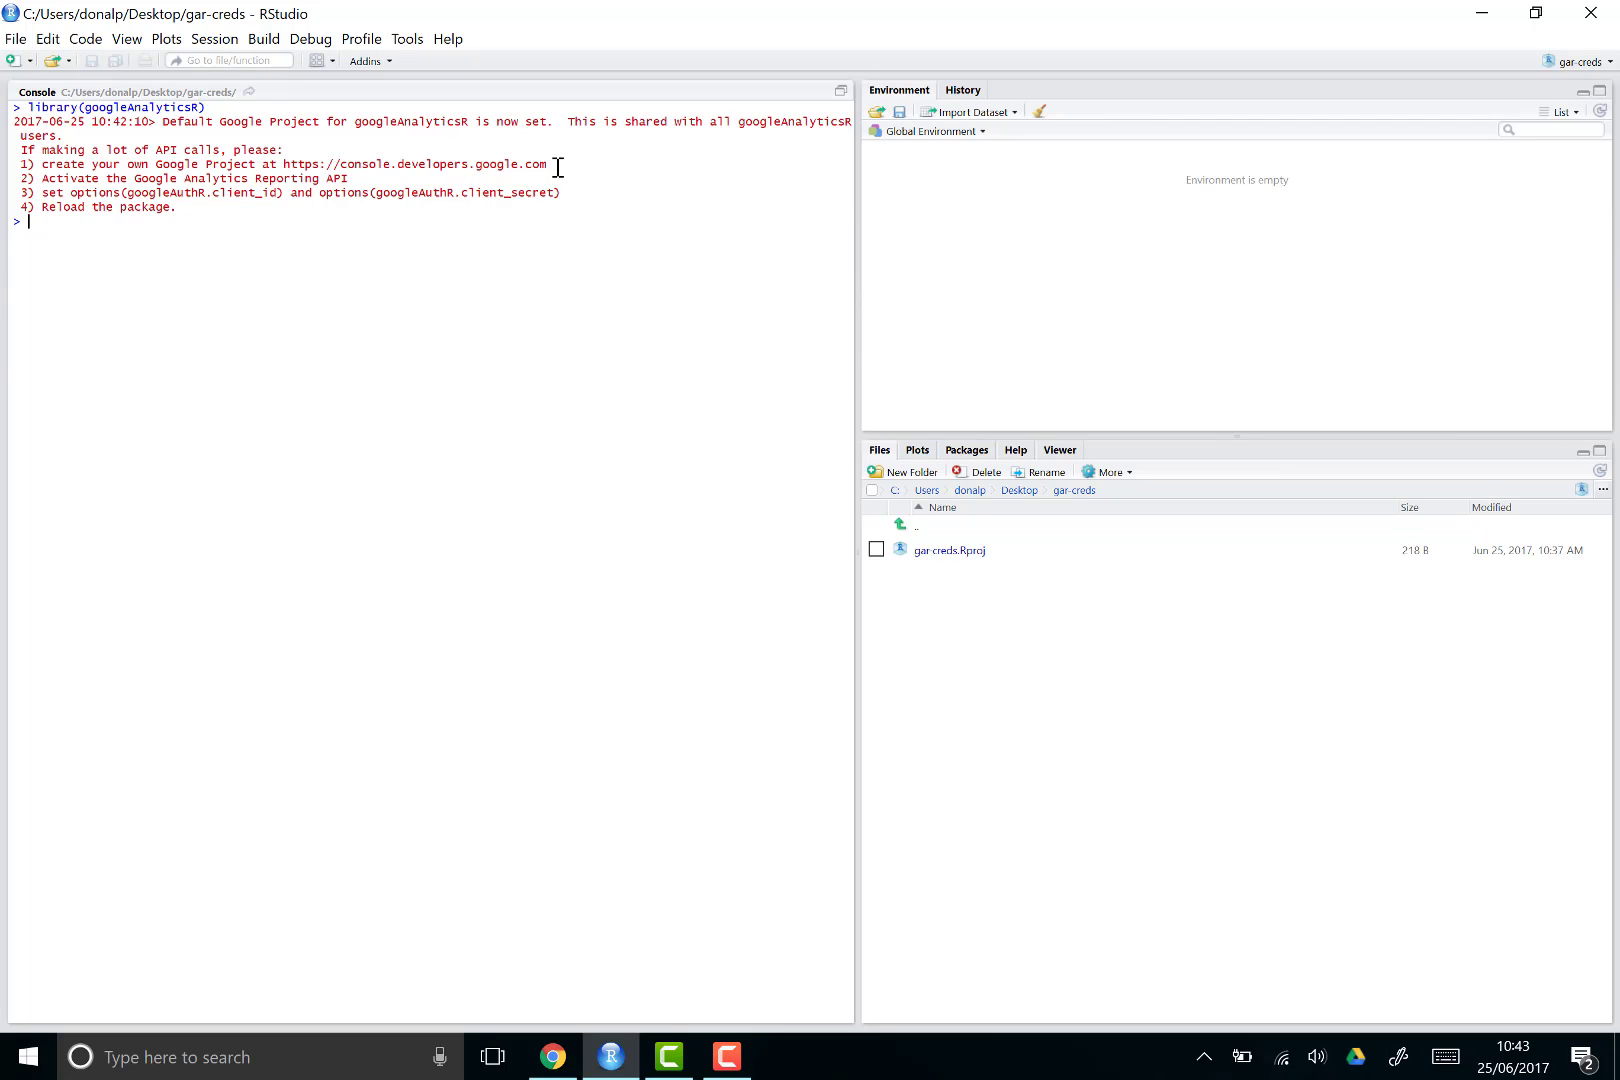
{"action": "left_click_drag", "start_coordinate": [553, 164], "coordinate": [284, 173]}
{"action": "left_click", "coordinate": [337, 228]}
{"action": "left_click", "coordinate": [563, 1058]}
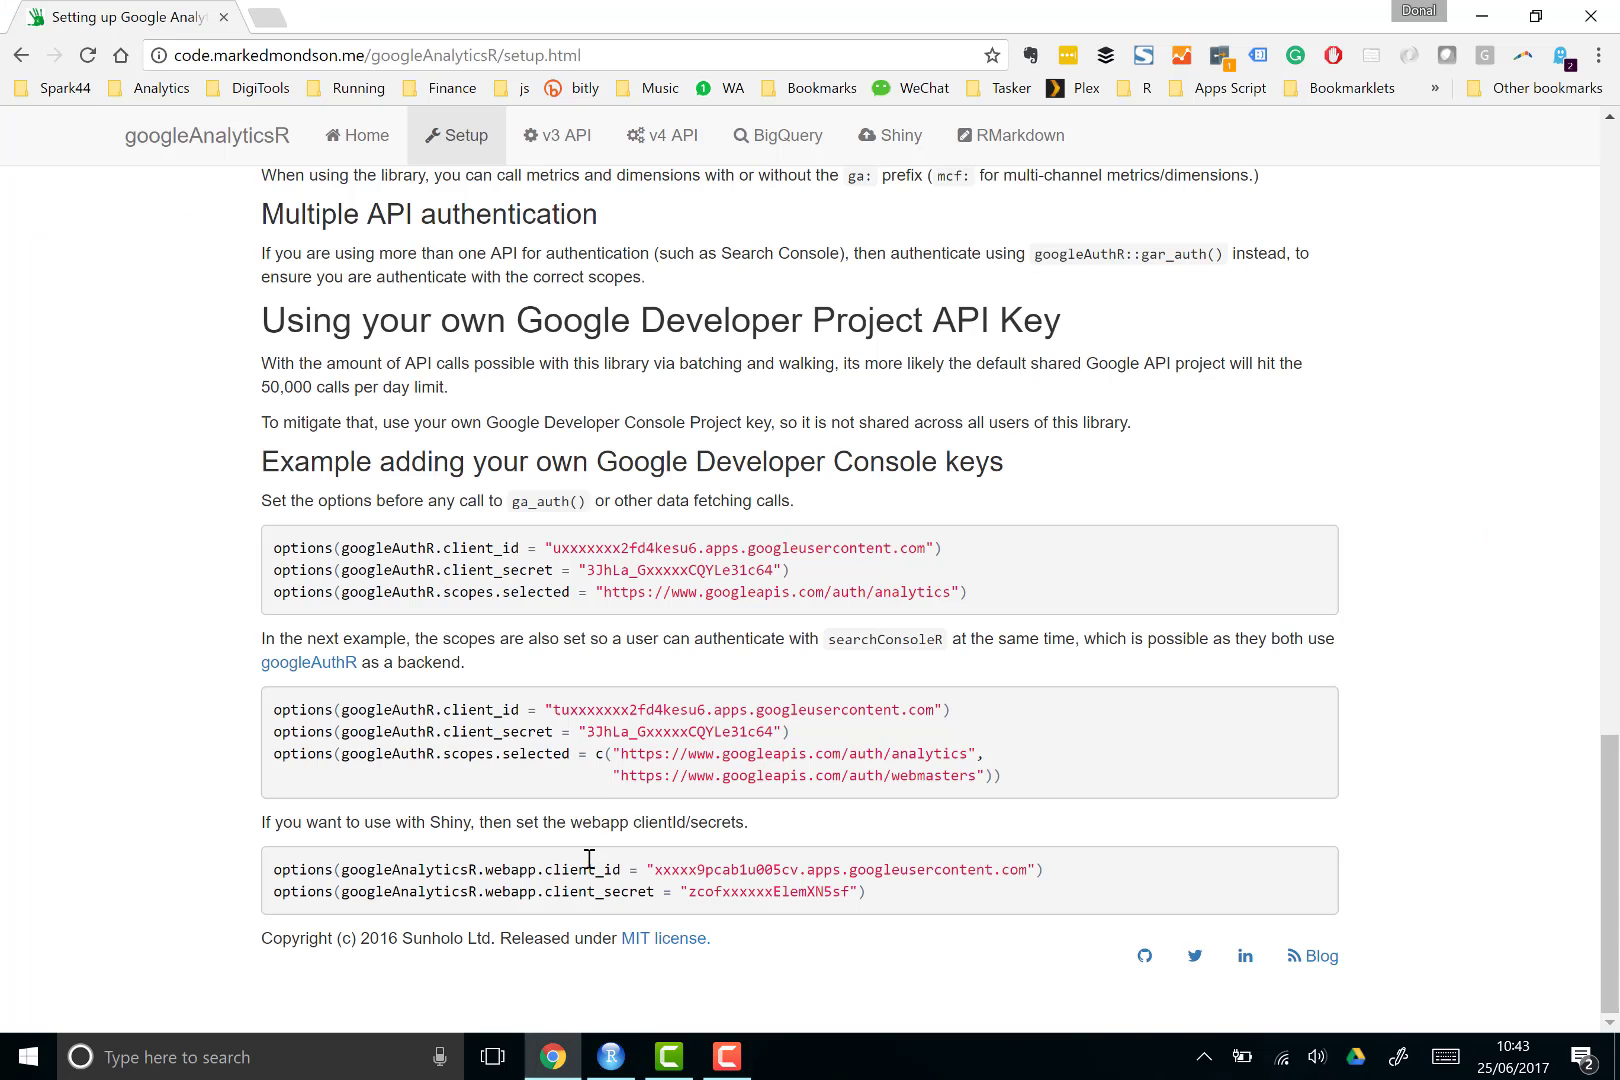
{"action": "key", "text": "ctrl+t"}
{"action": "type", "text": "https://console.developers.google.com"}
{"action": "key", "text": "Return"}
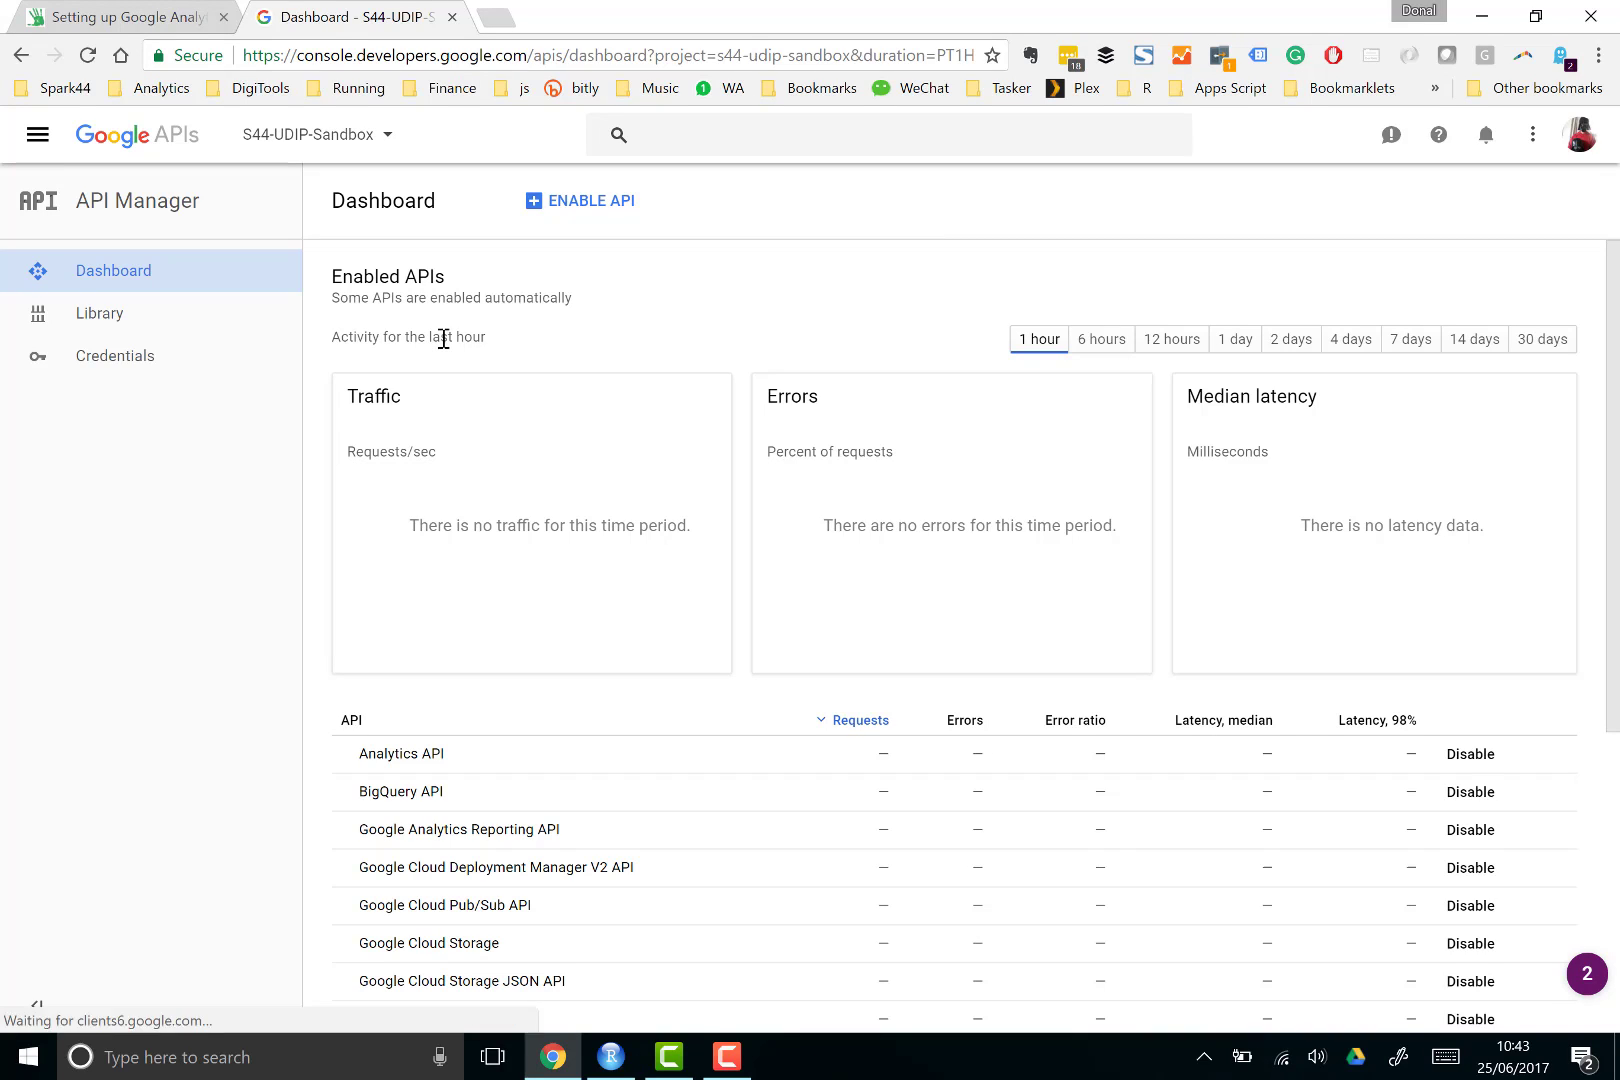
Create a new Google API project named gar-creds.
{"action": "left_click", "coordinate": [387, 135]}
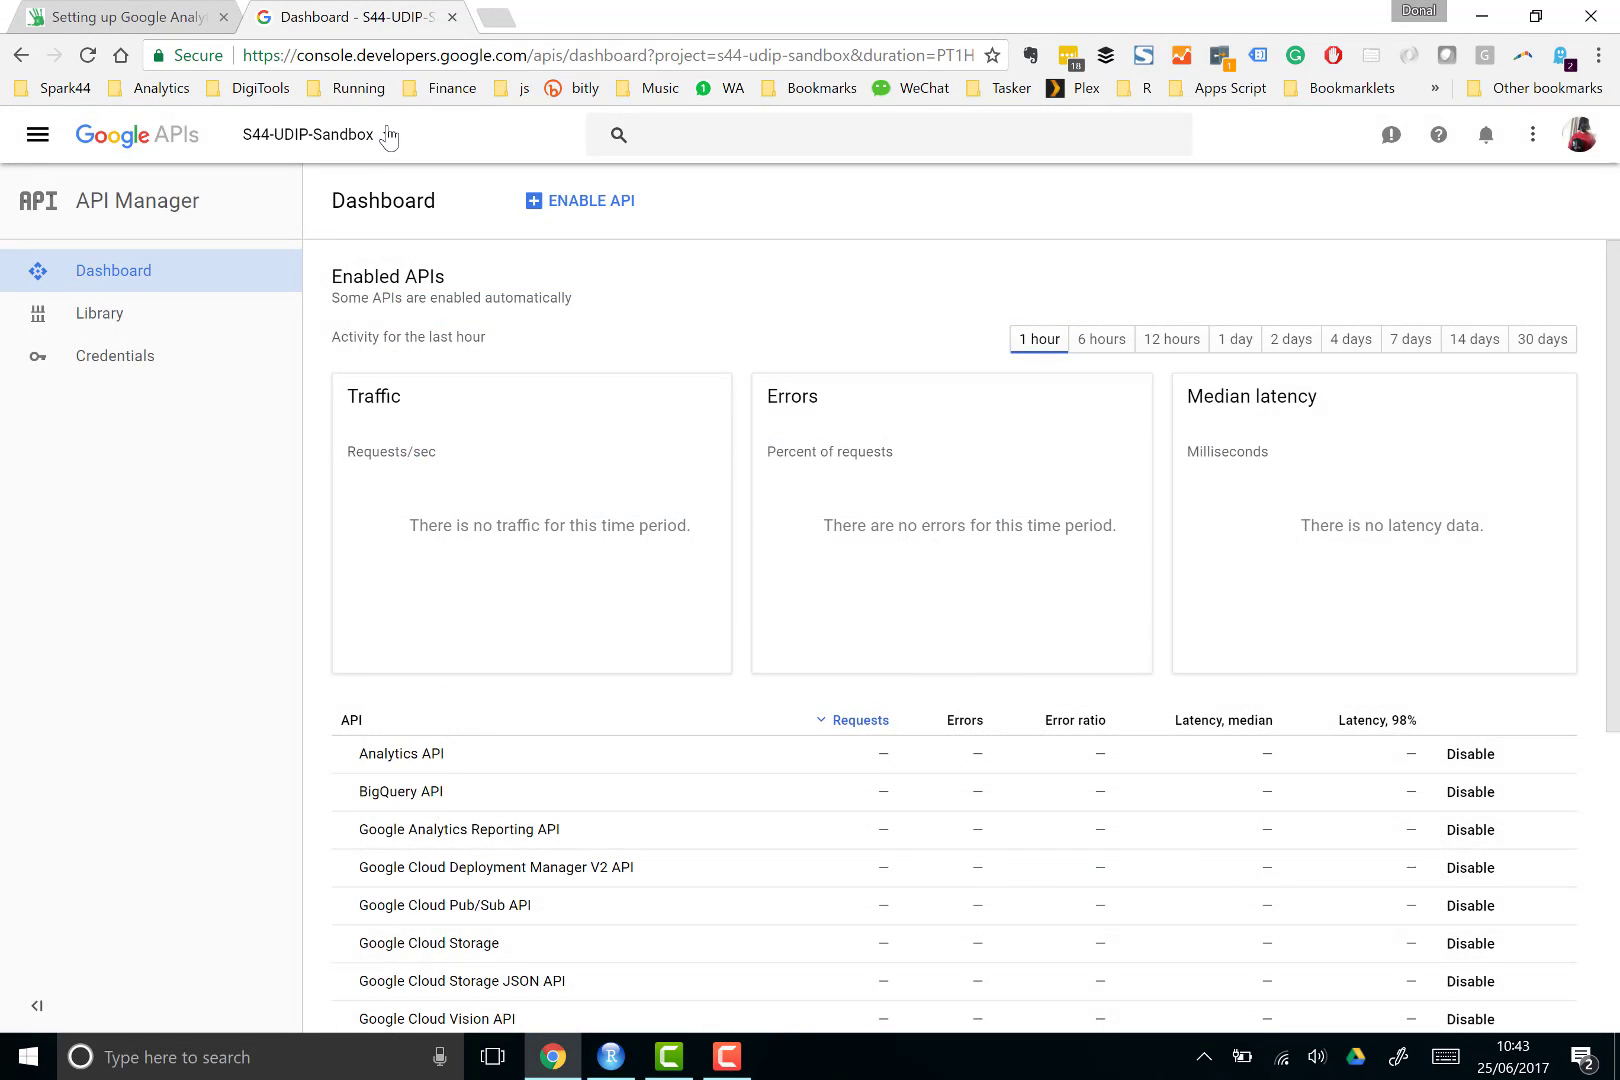
{"action": "left_click", "coordinate": [388, 135]}
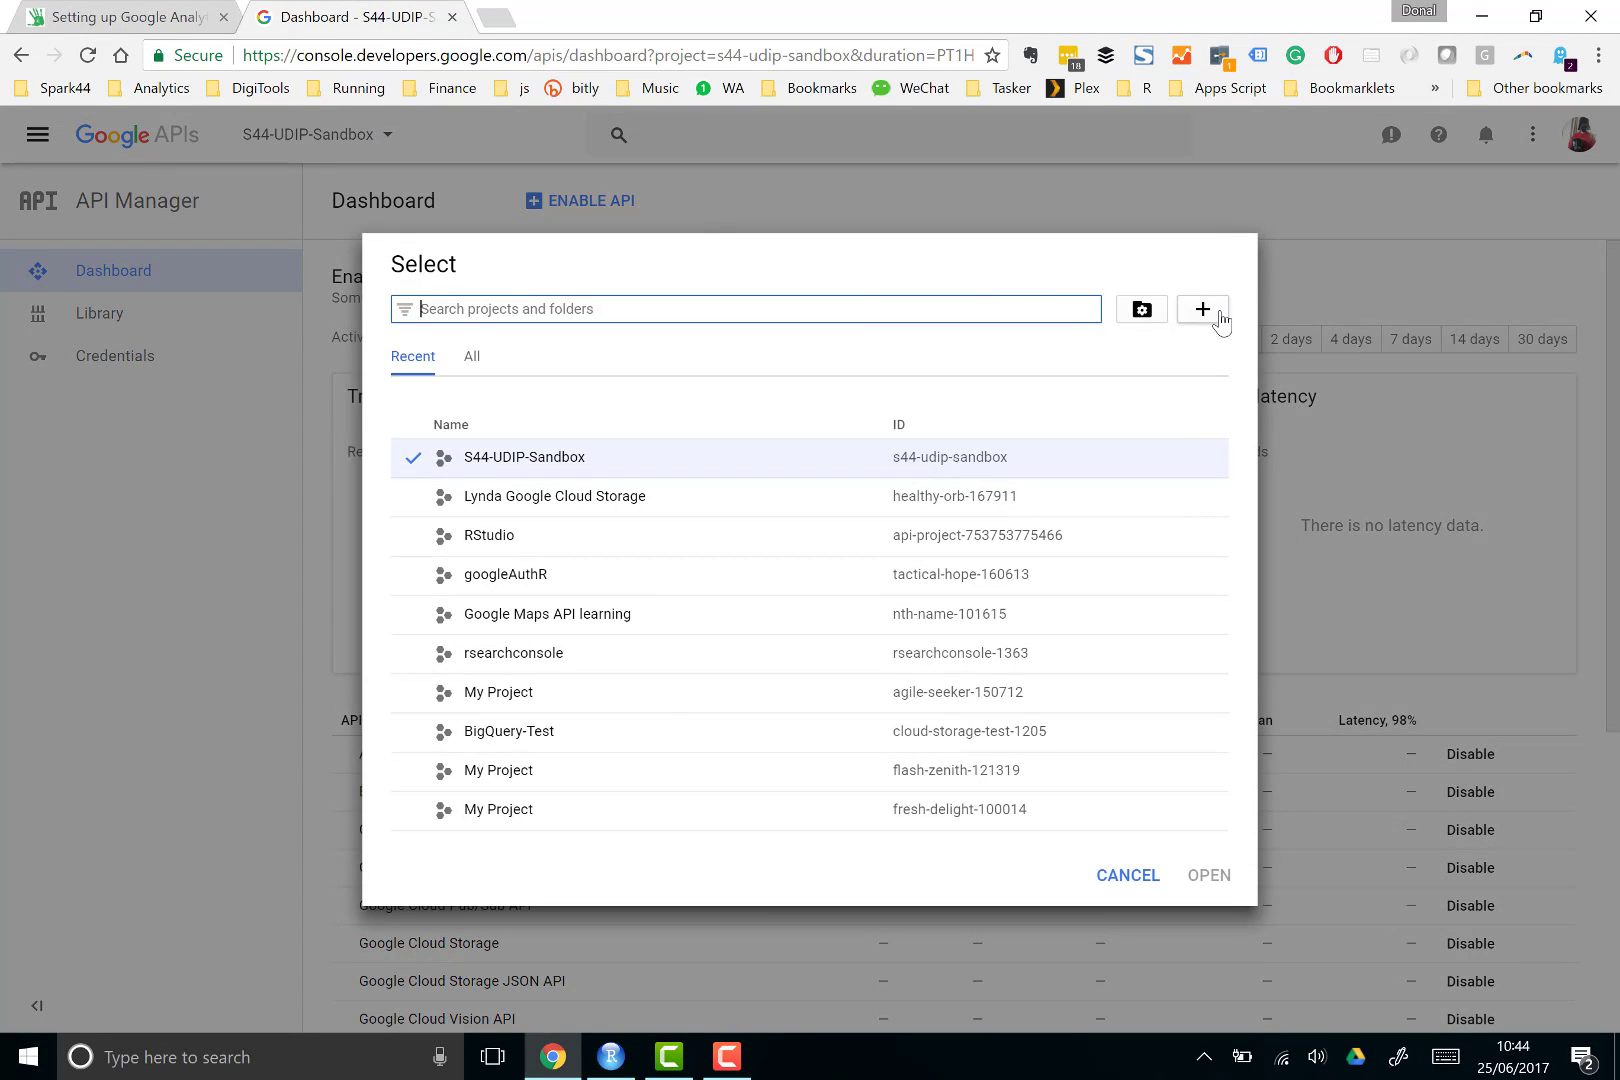
{"action": "left_click", "coordinate": [1220, 318]}
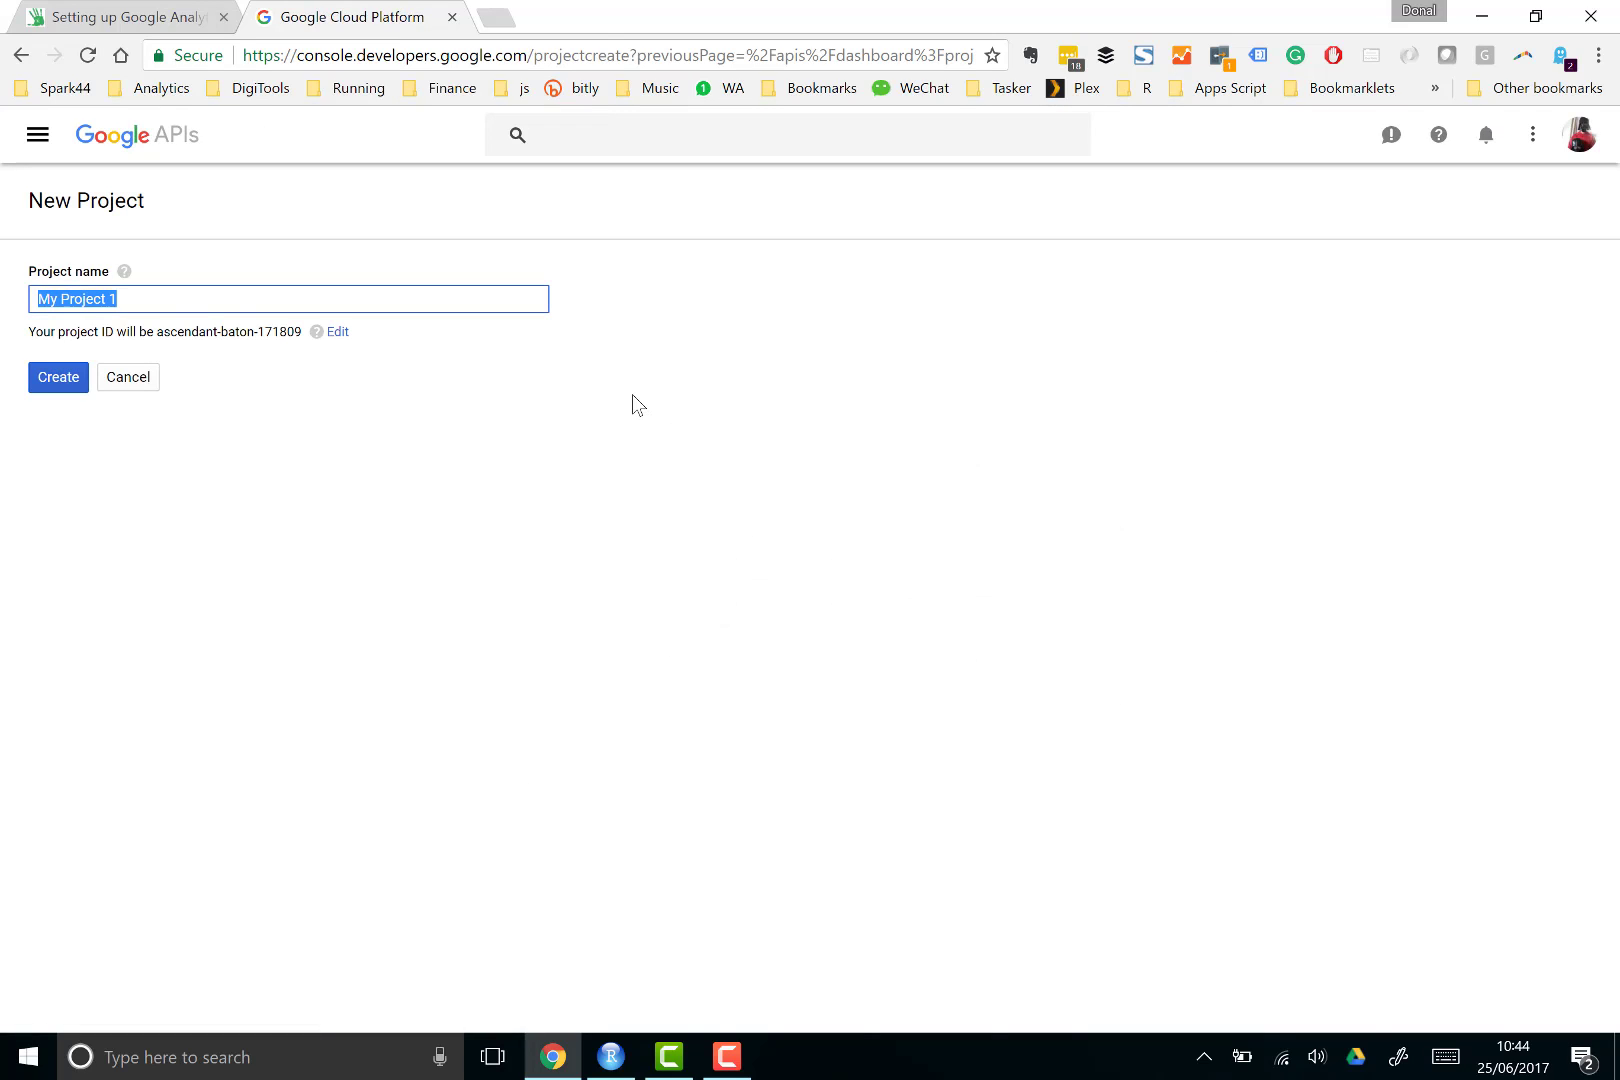
{"action": "type", "text": "goog"}
{"action": "key", "text": "BackSpace"}
{"action": "key", "text": "BackSpace"}
{"action": "key", "text": "BackSpace"}
{"action": "type", "text": "ar_Cred"}
{"action": "key", "text": "BackSpace"}
{"action": "key", "text": "BackSpace"}
{"action": "key", "text": "BackSpace"}
{"action": "key", "text": "BackSpace"}
{"action": "type", "text": "creds"}
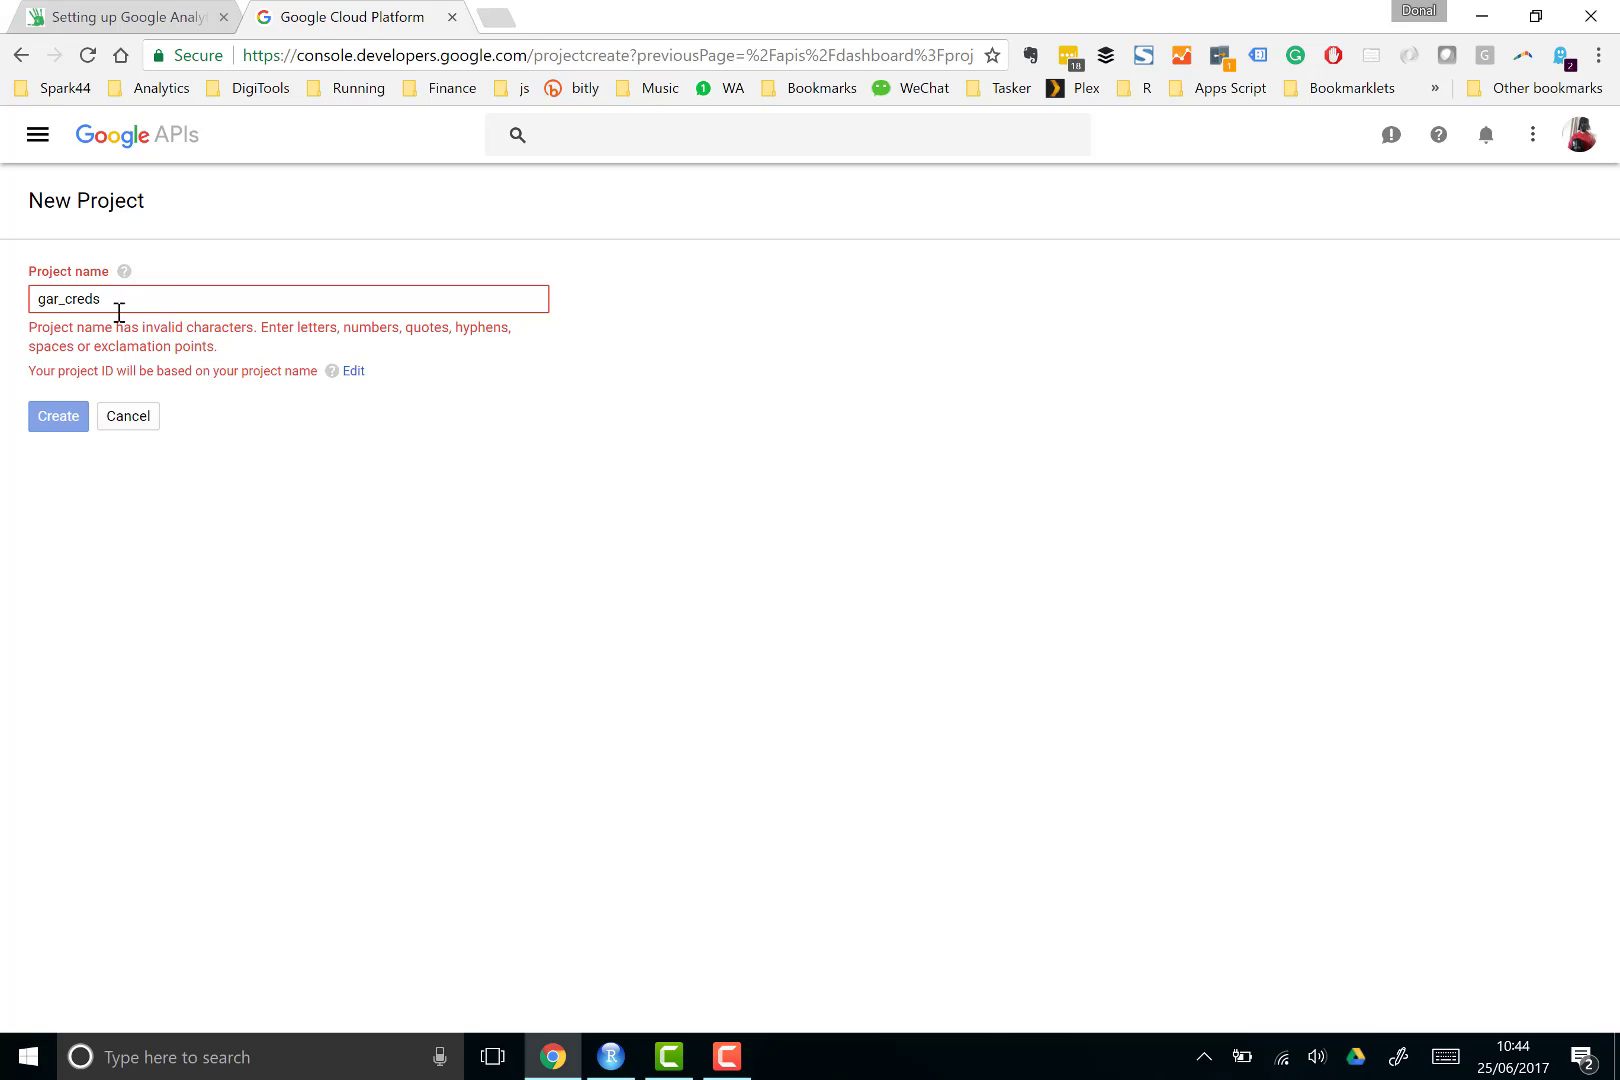
{"action": "left_click", "coordinate": [59, 301]}
{"action": "key", "text": "Delete"}
{"action": "type", "text": "-"}
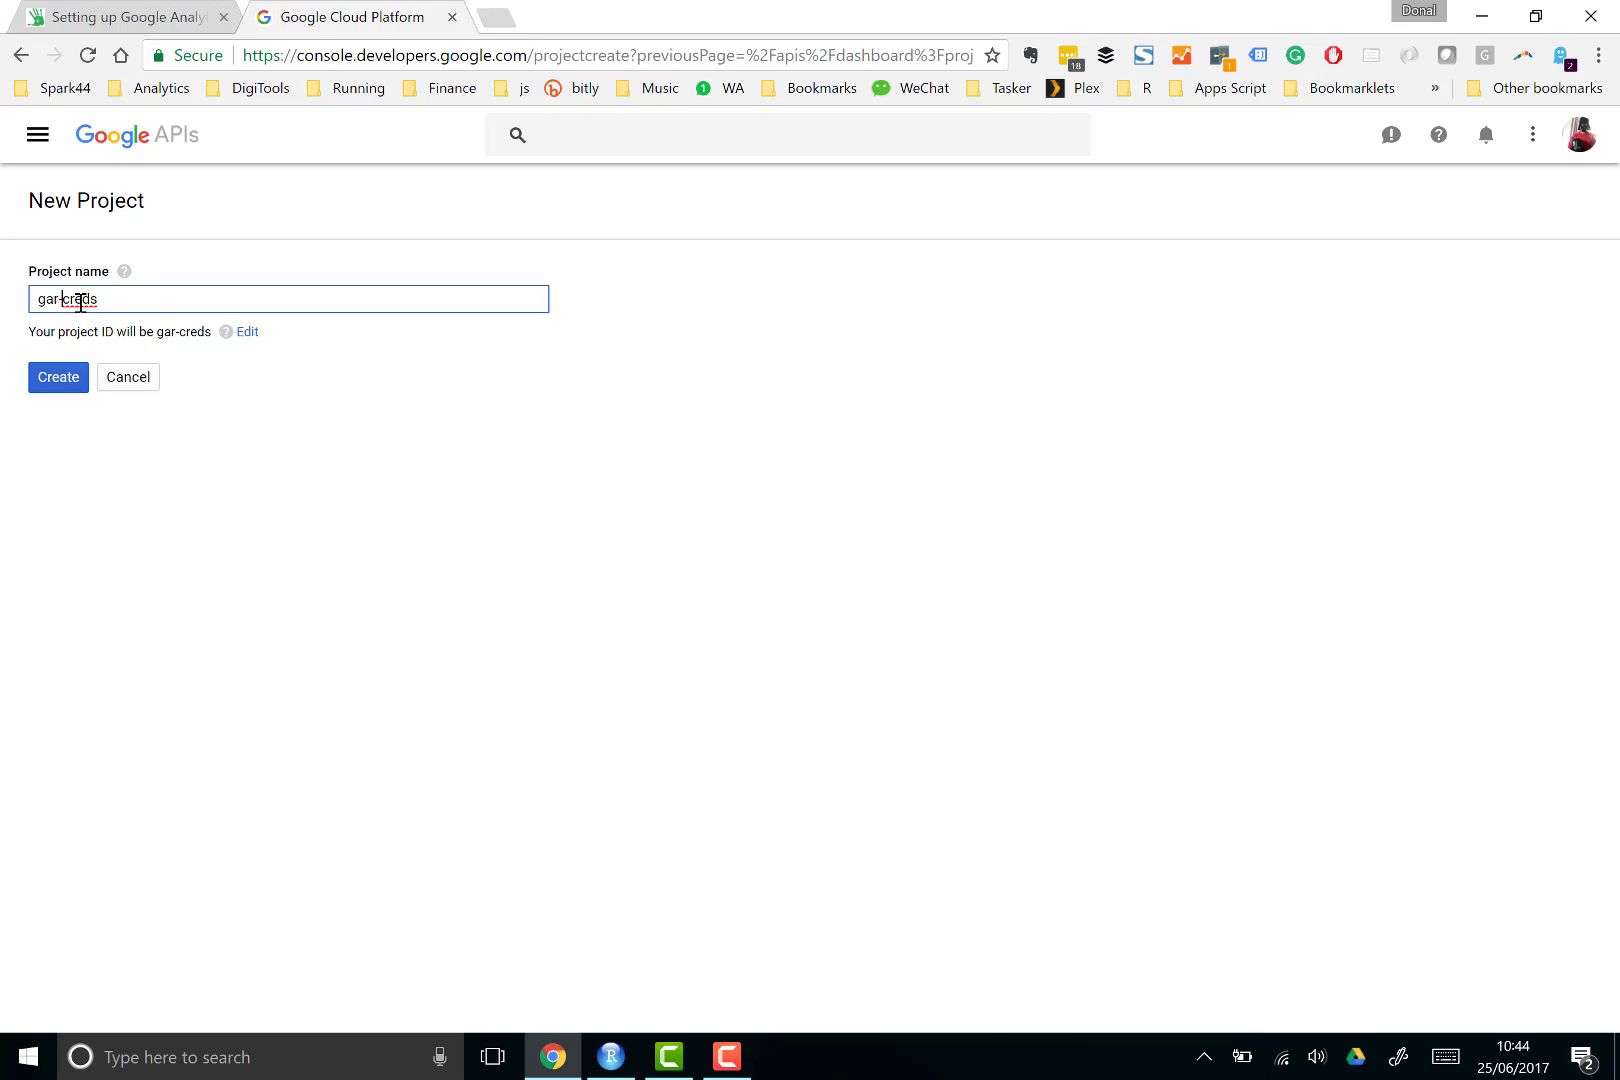
{"action": "left_click", "coordinate": [76, 387]}
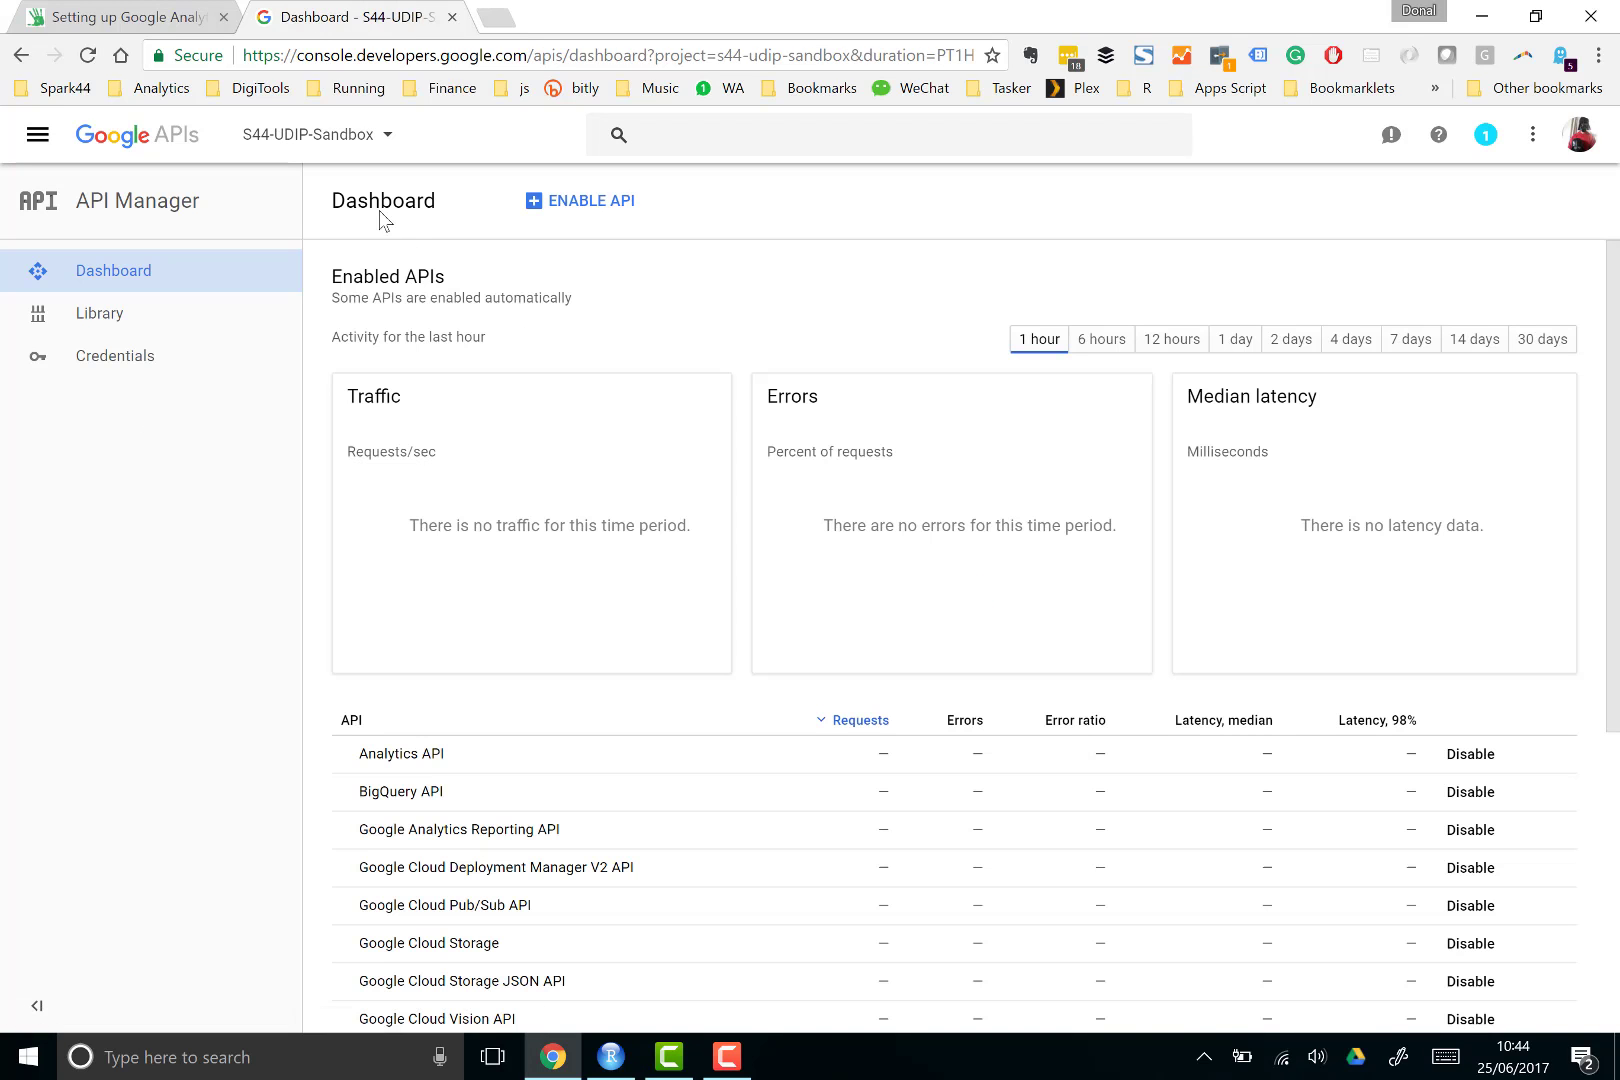
Open the gar-creds project and check the API activation instruction in the RStudio console.
{"action": "left_click", "coordinate": [389, 134]}
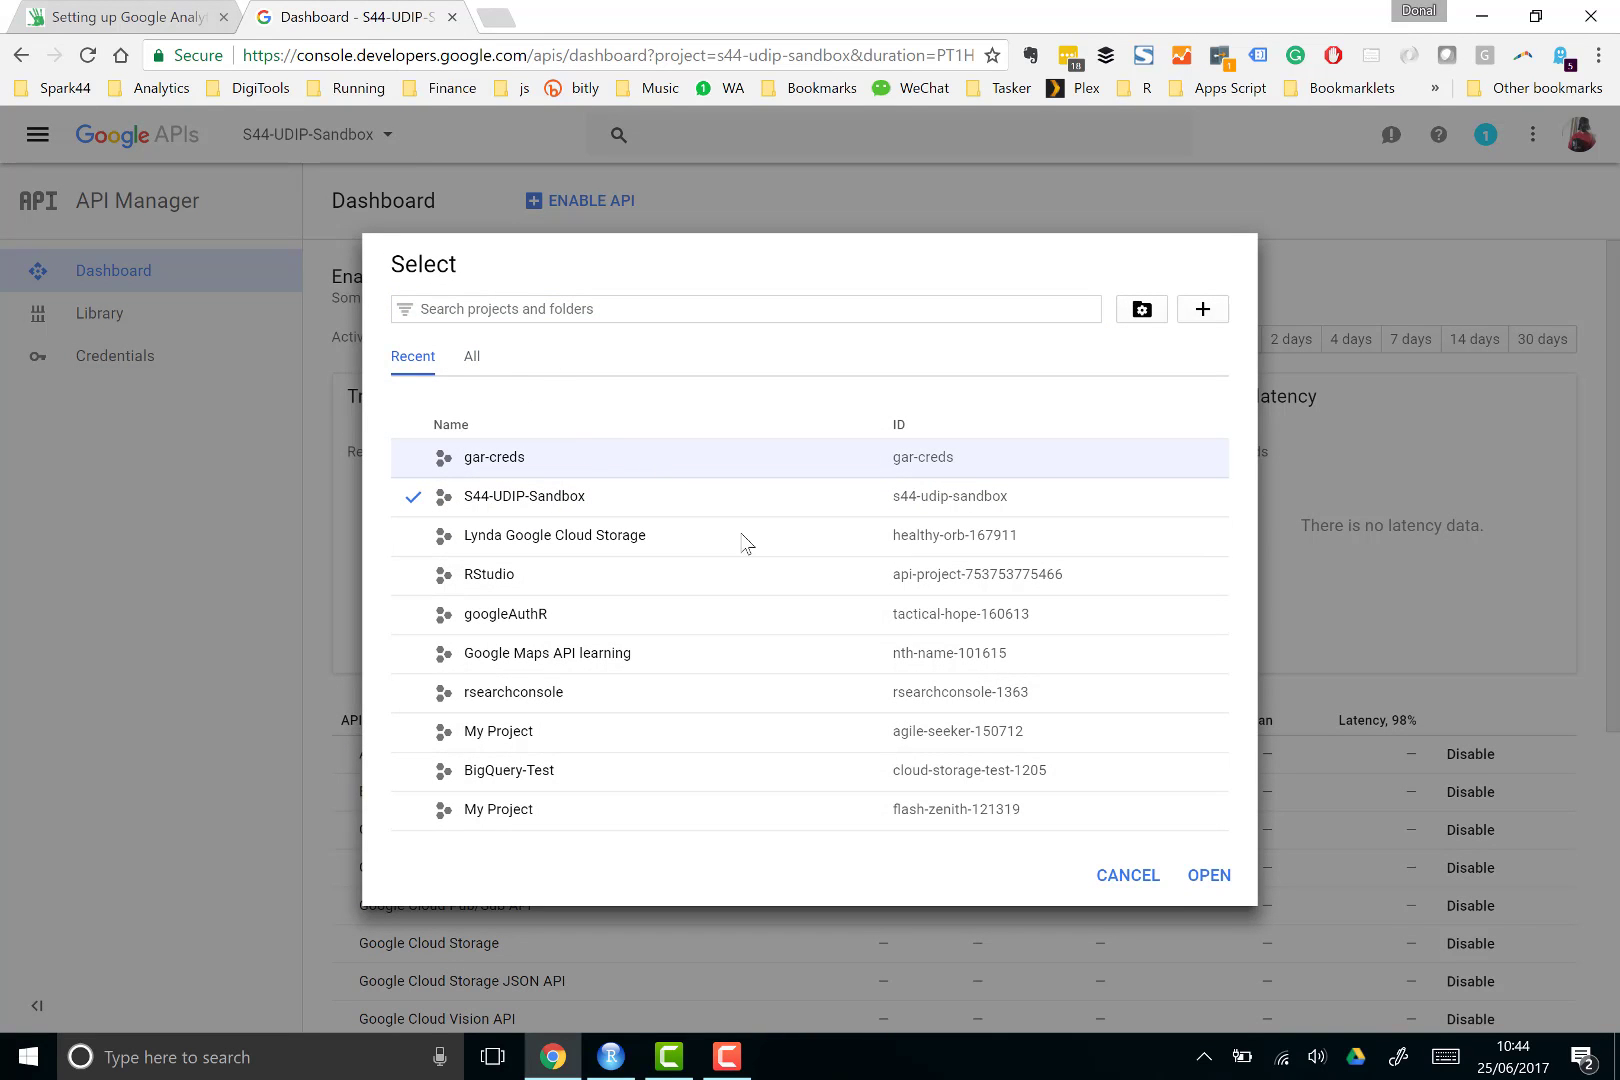
{"action": "left_click", "coordinate": [1197, 878]}
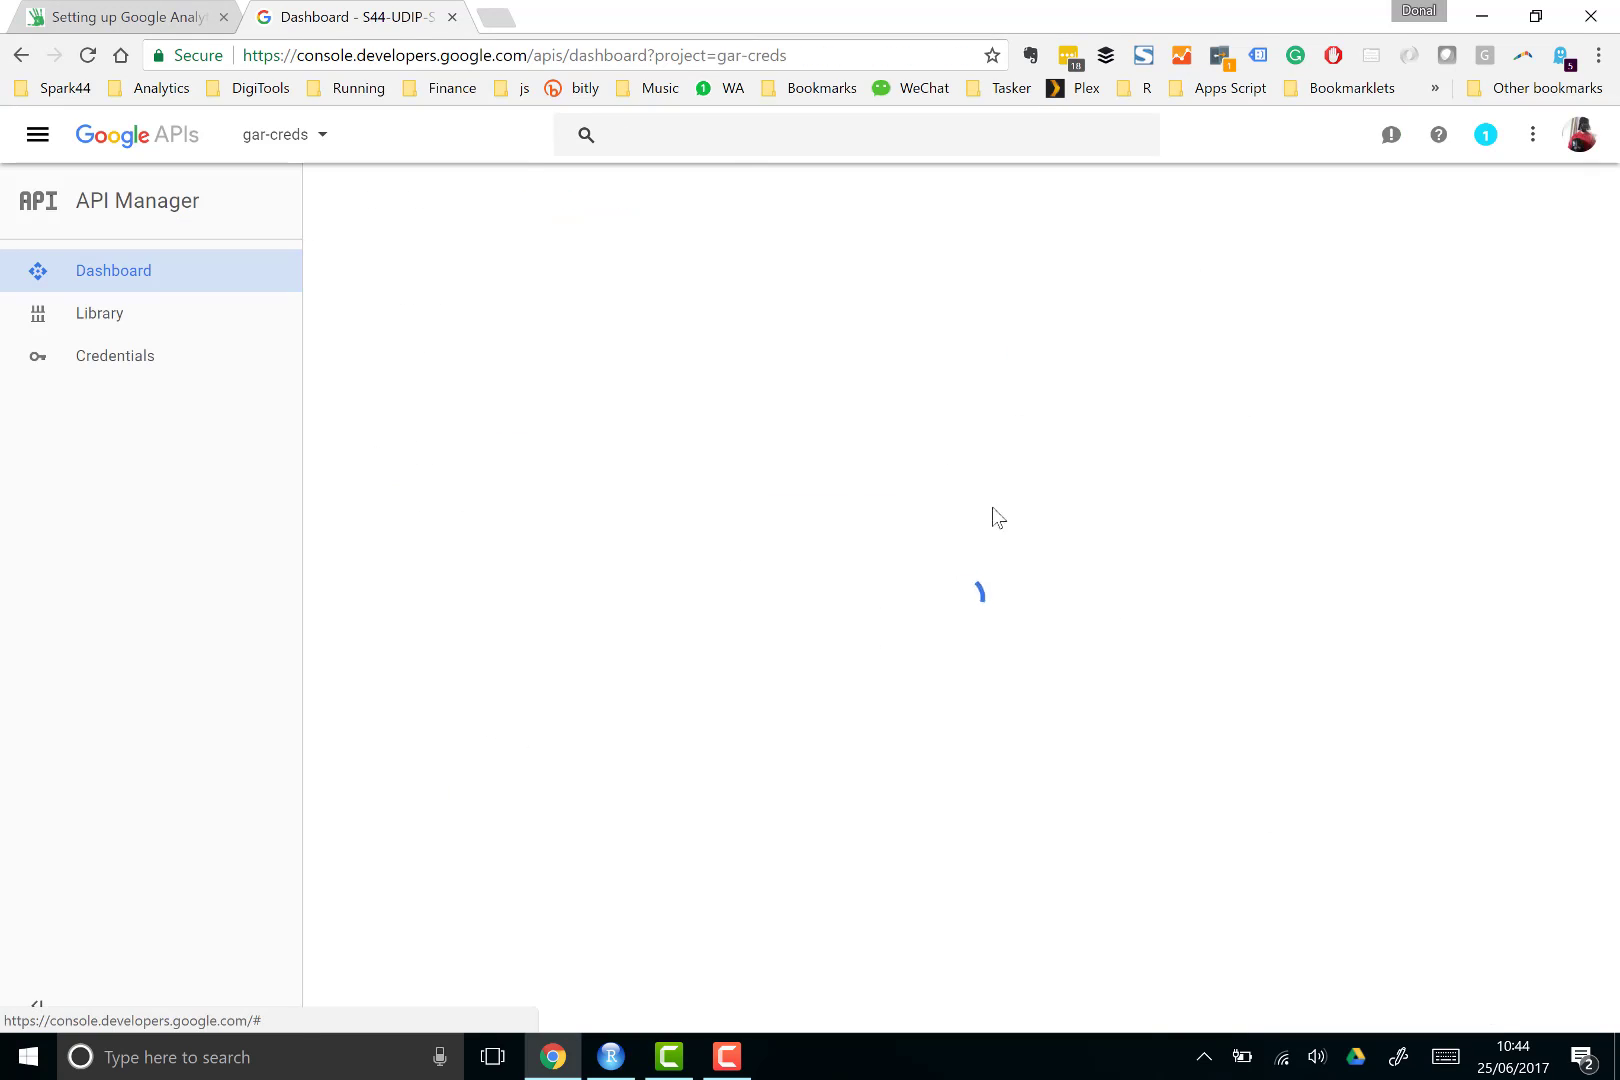
{"action": "key", "text": "alt+Tab"}
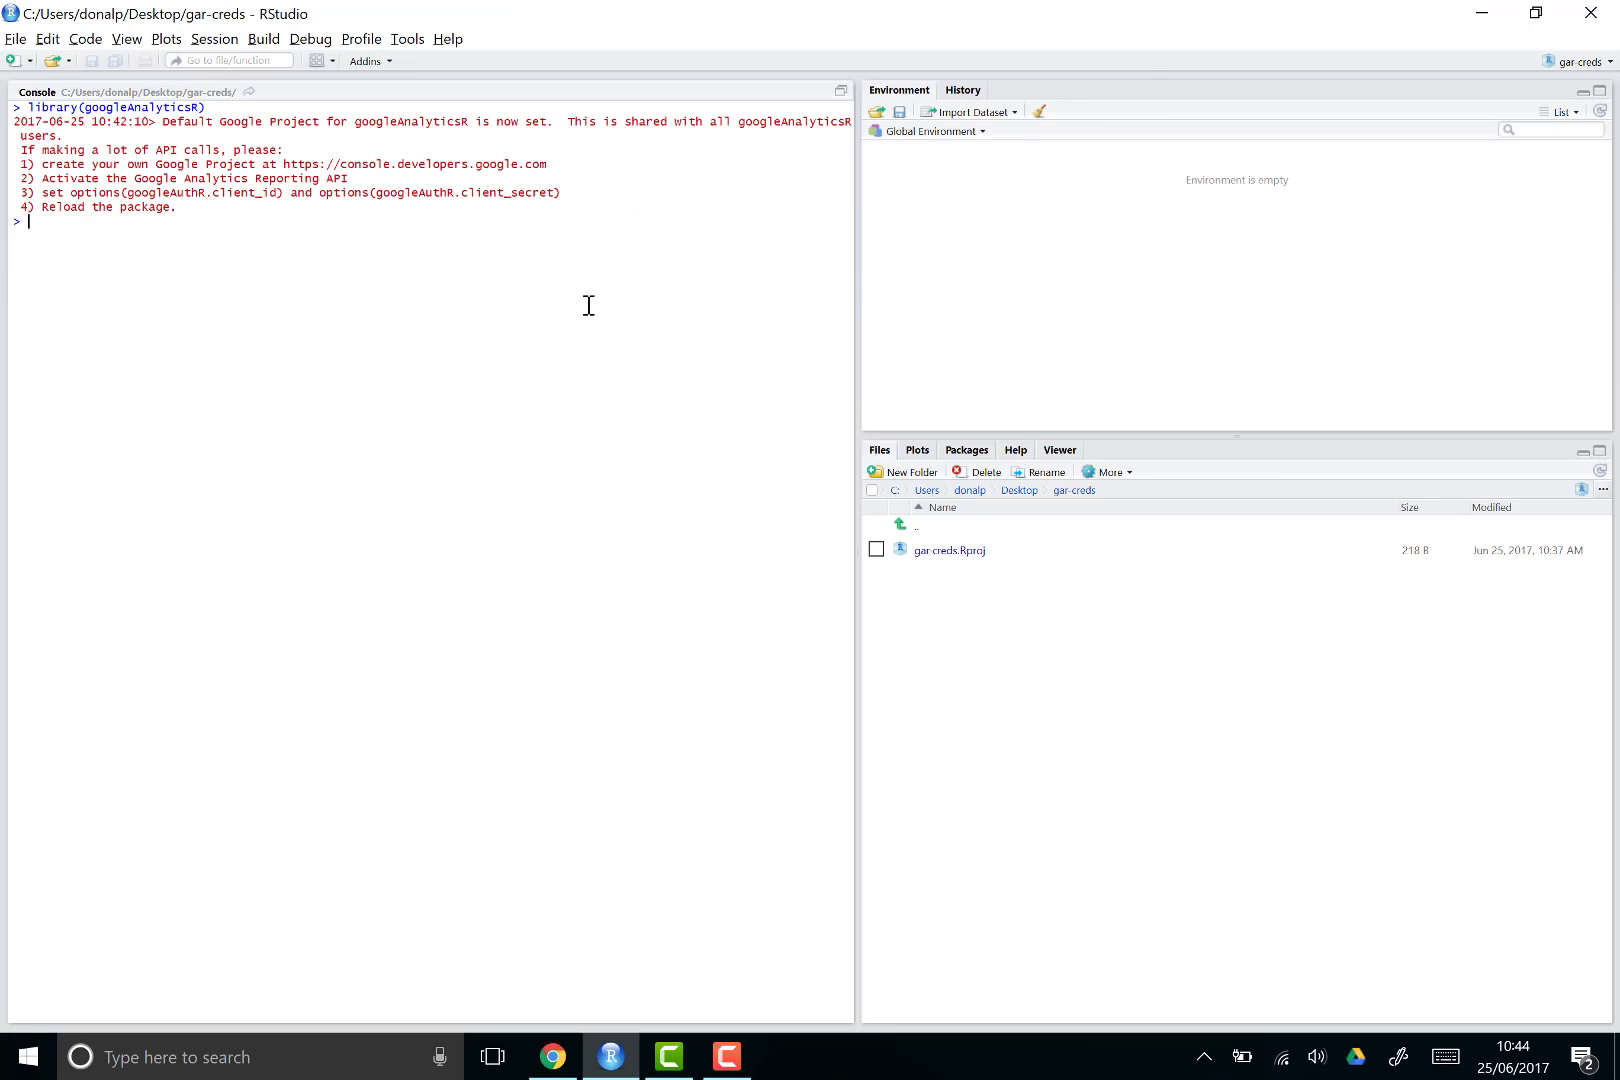
{"action": "left_click_drag", "start_coordinate": [357, 181], "coordinate": [49, 180]}
{"action": "key", "text": "alt+Tab"}
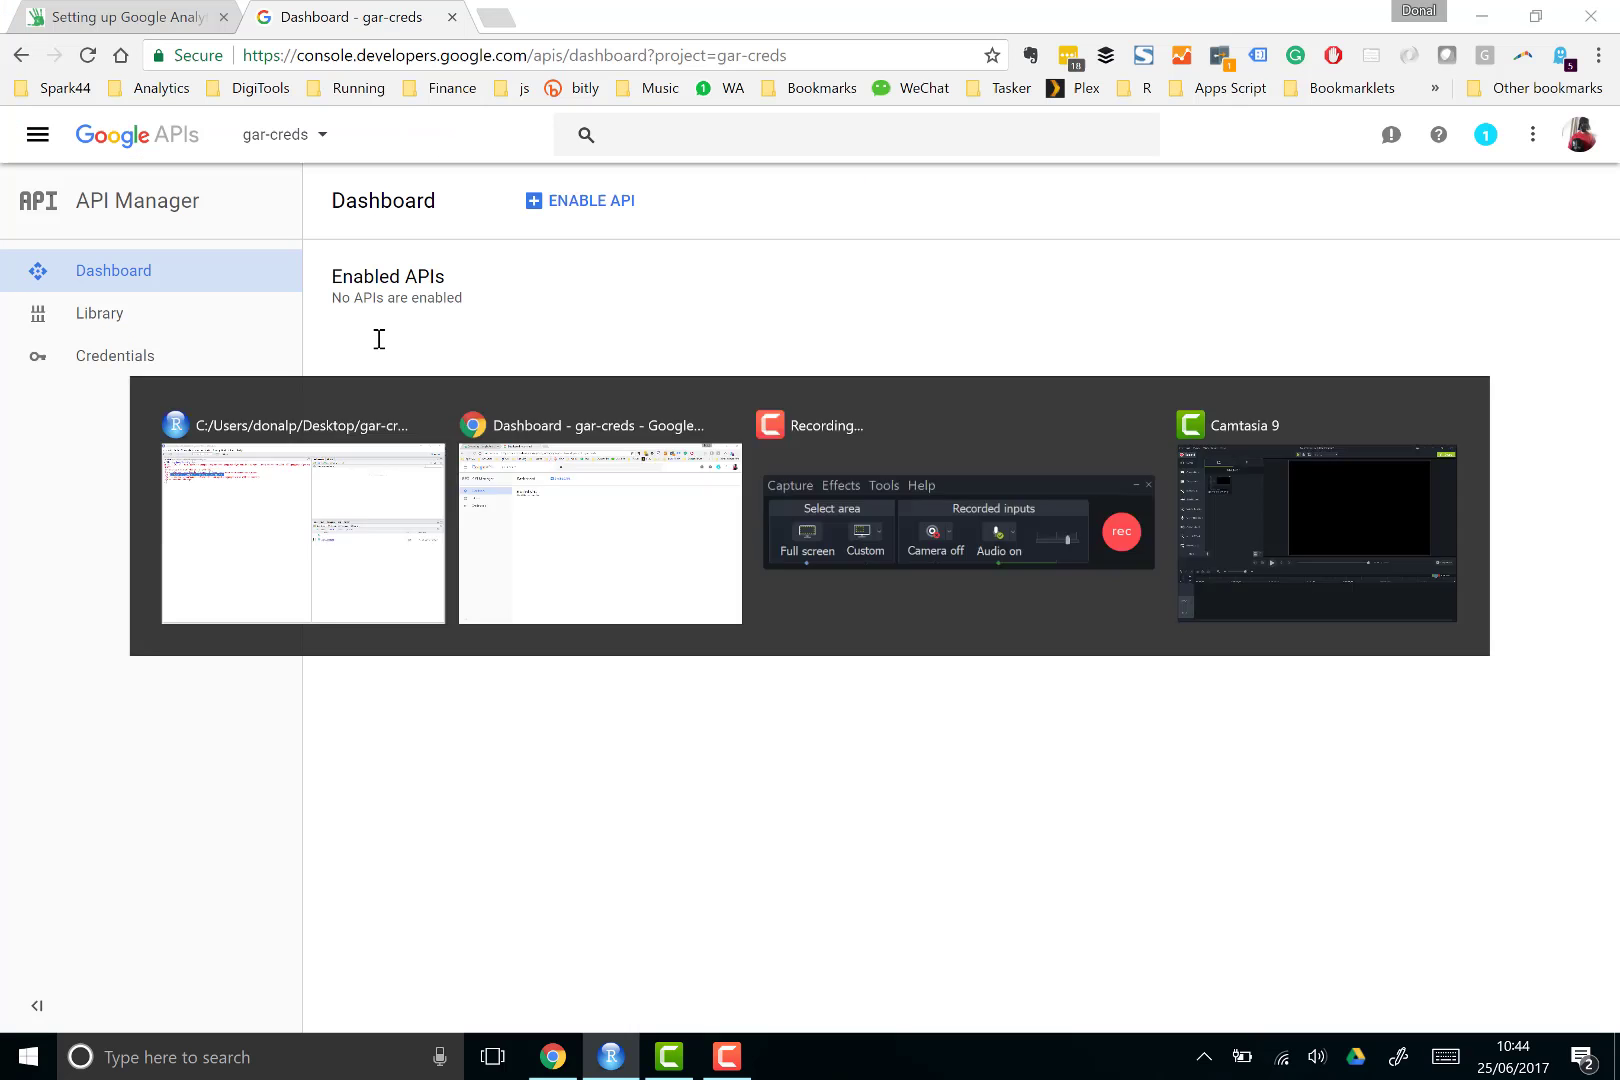
Search the API library for "analytics" and enable the Google Analytics Reporting API.
{"action": "left_click", "coordinate": [585, 213]}
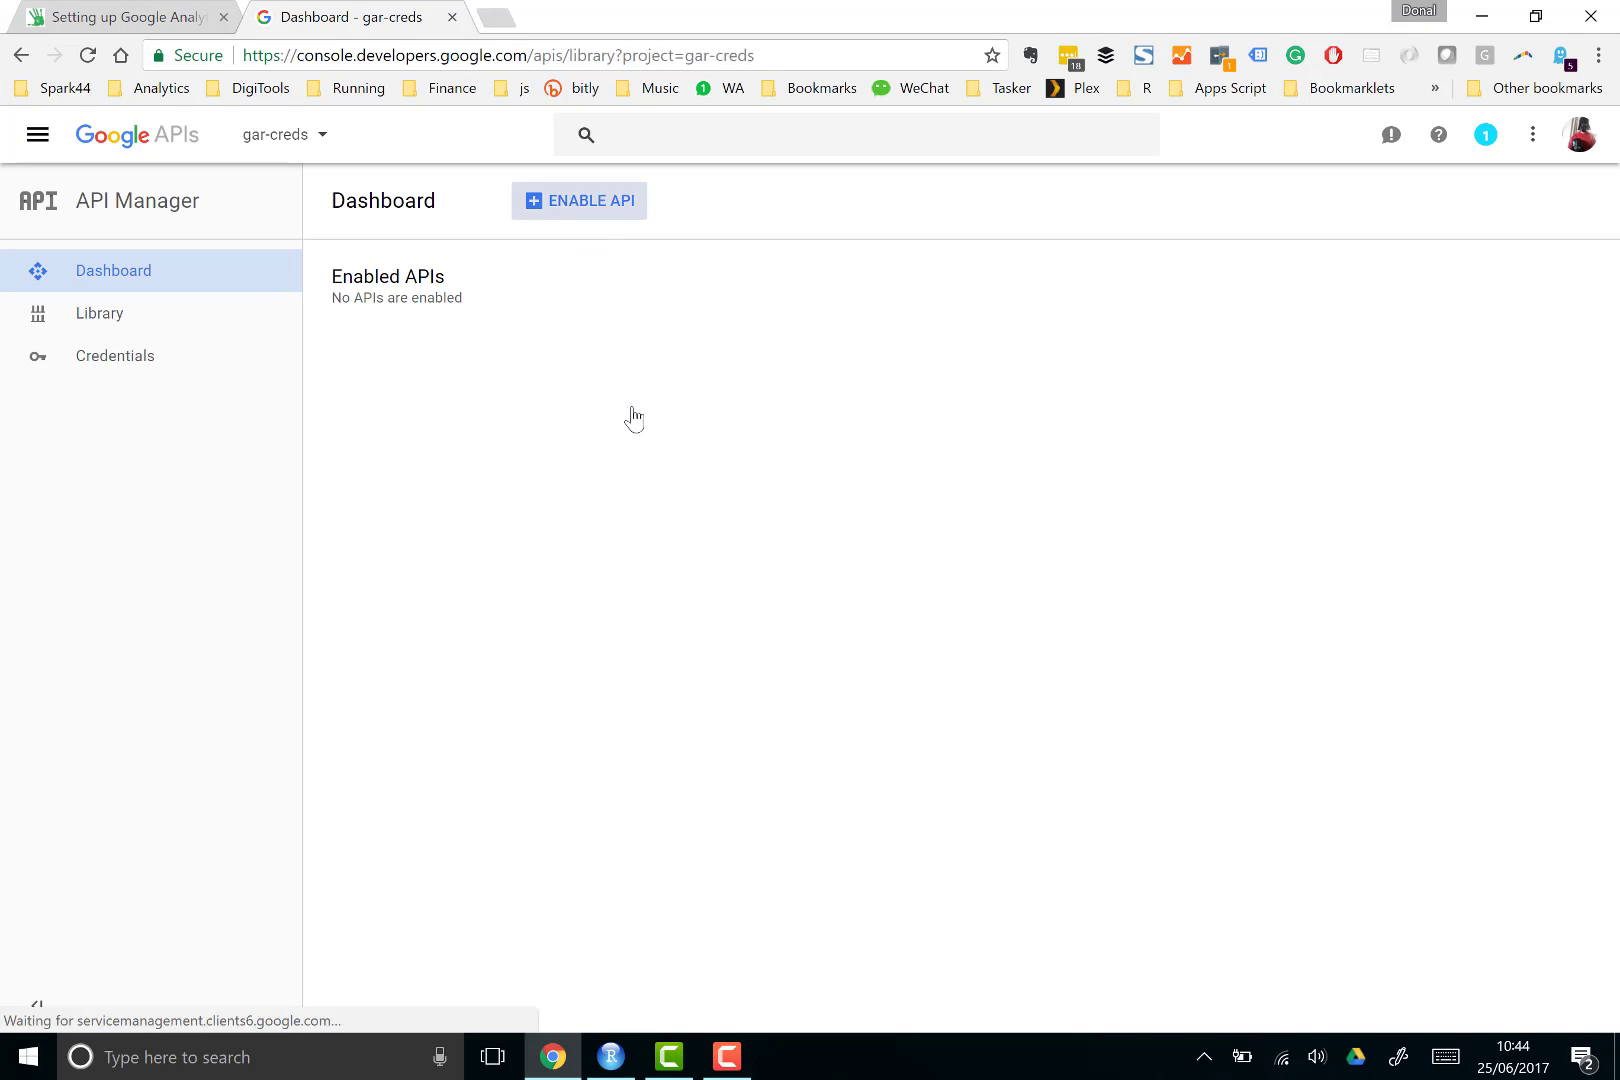
{"action": "type", "text": "analytics"}
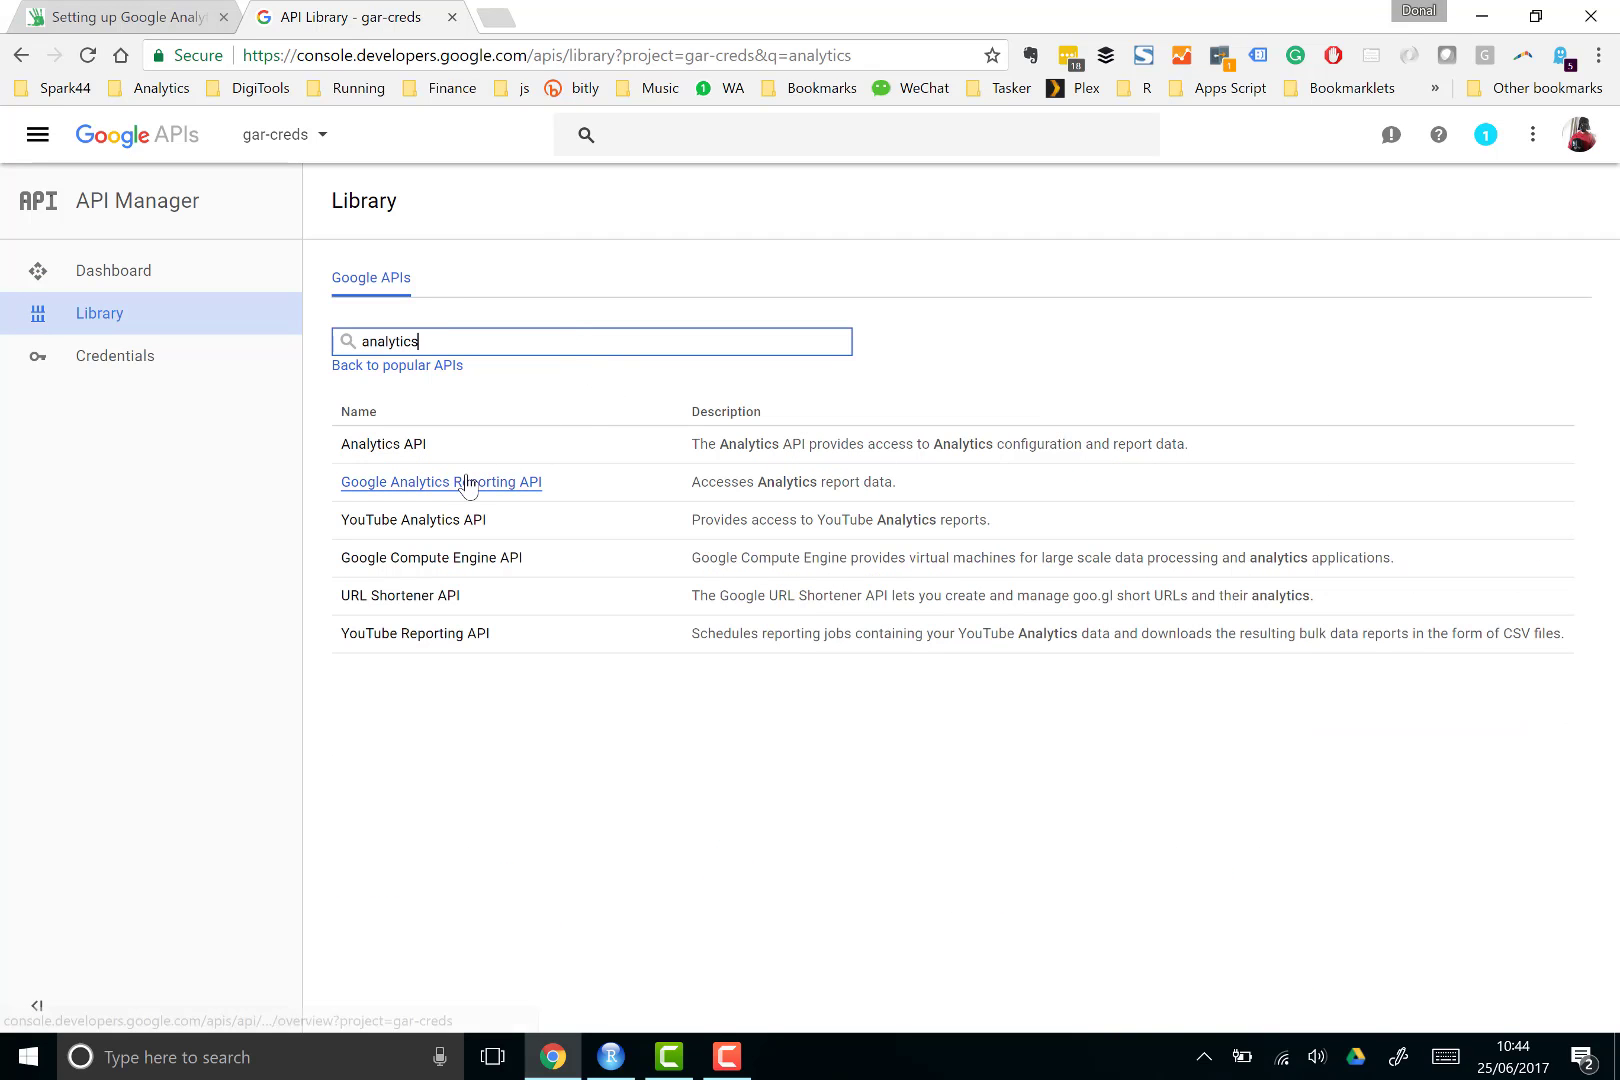
{"action": "left_click", "coordinate": [470, 483]}
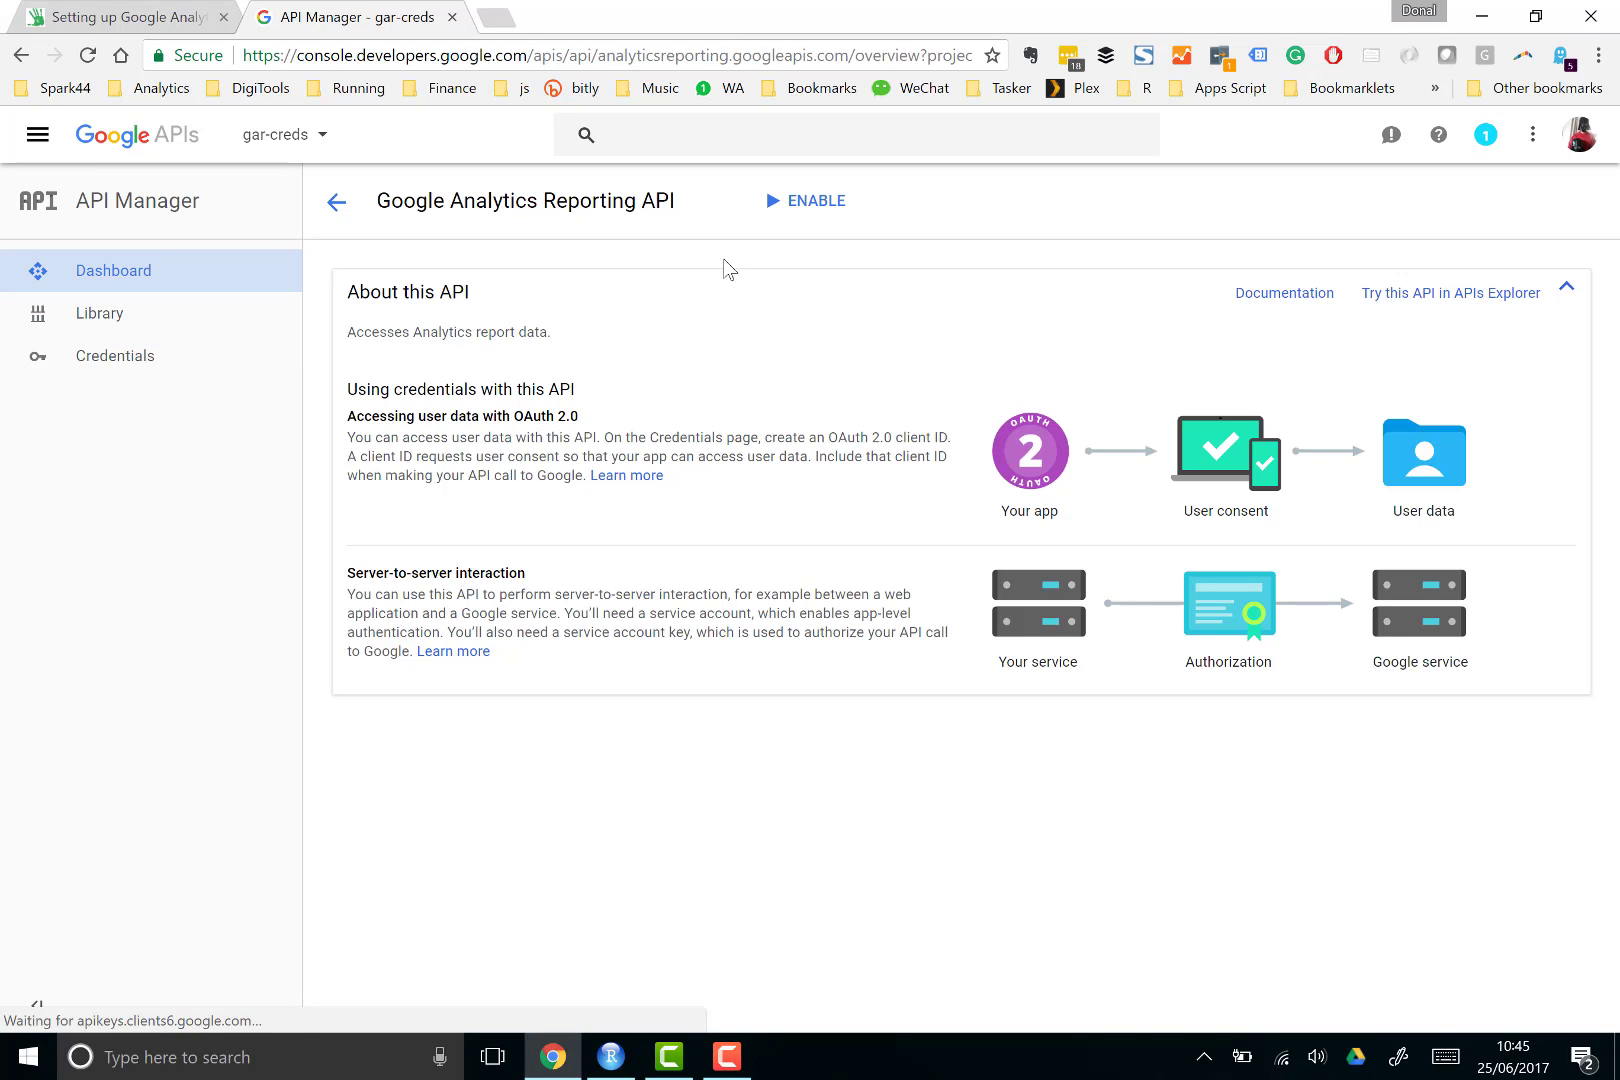
{"action": "left_click", "coordinate": [812, 200]}
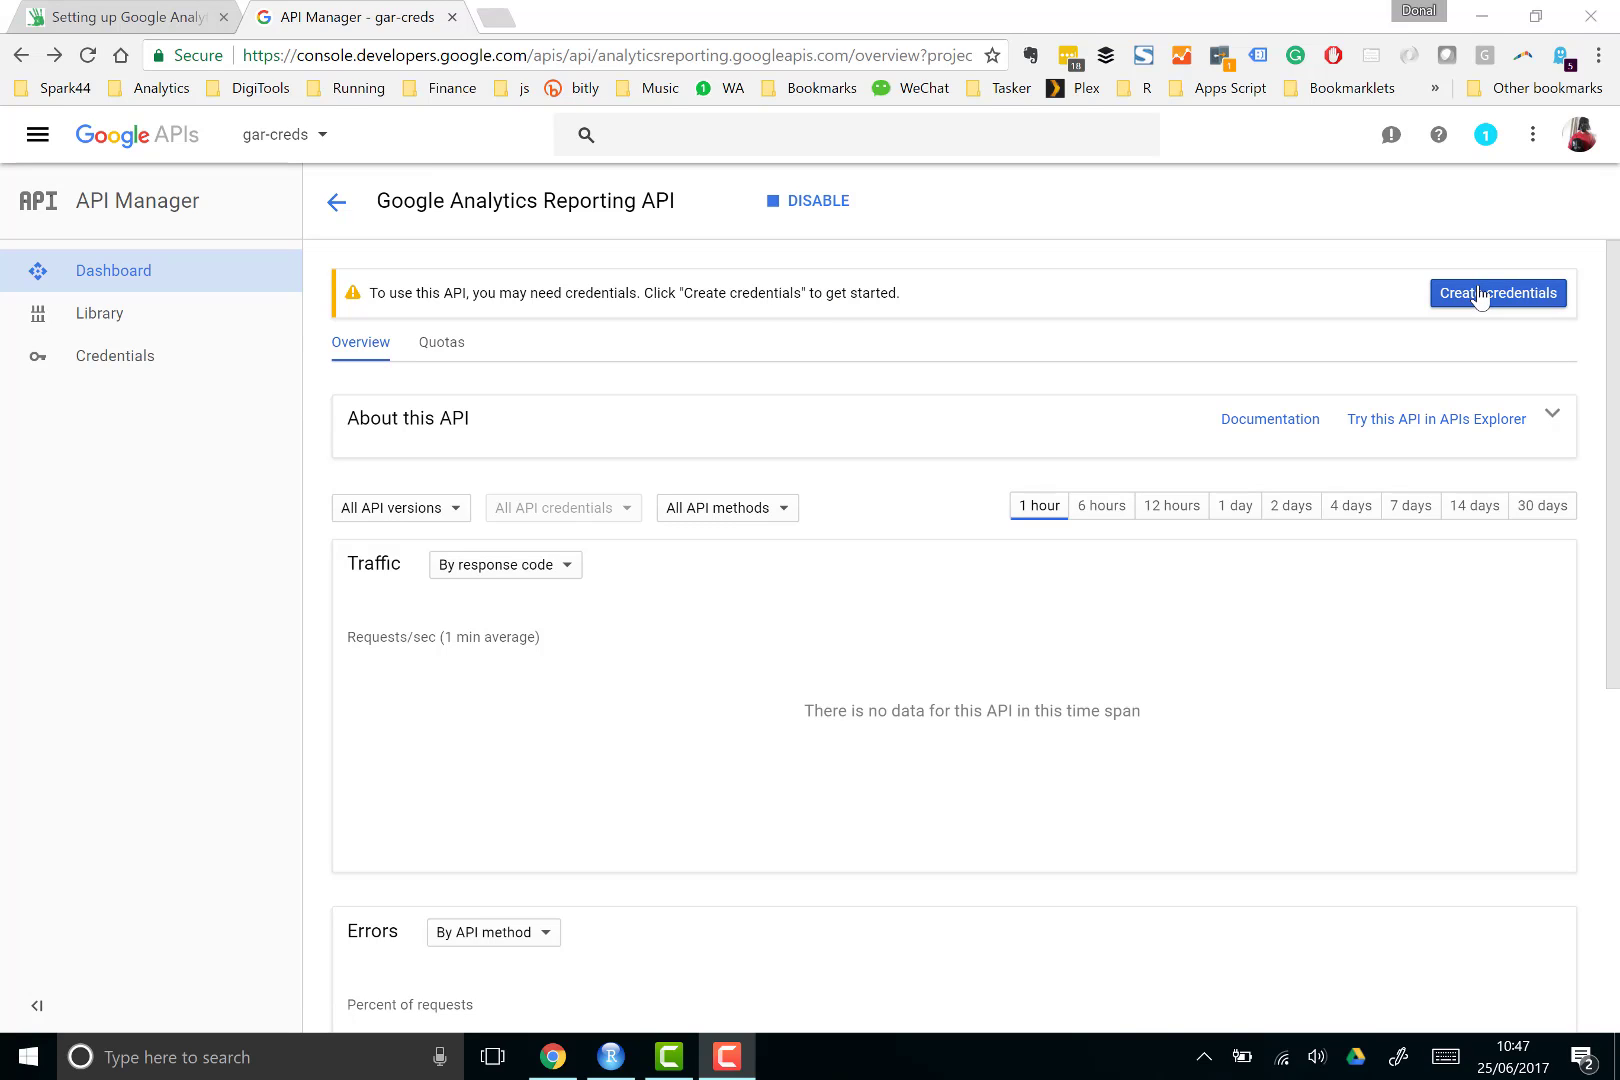
Begin creating an OAuth client ID credential and open the consent screen configuration it requires.
{"action": "left_click", "coordinate": [95, 357]}
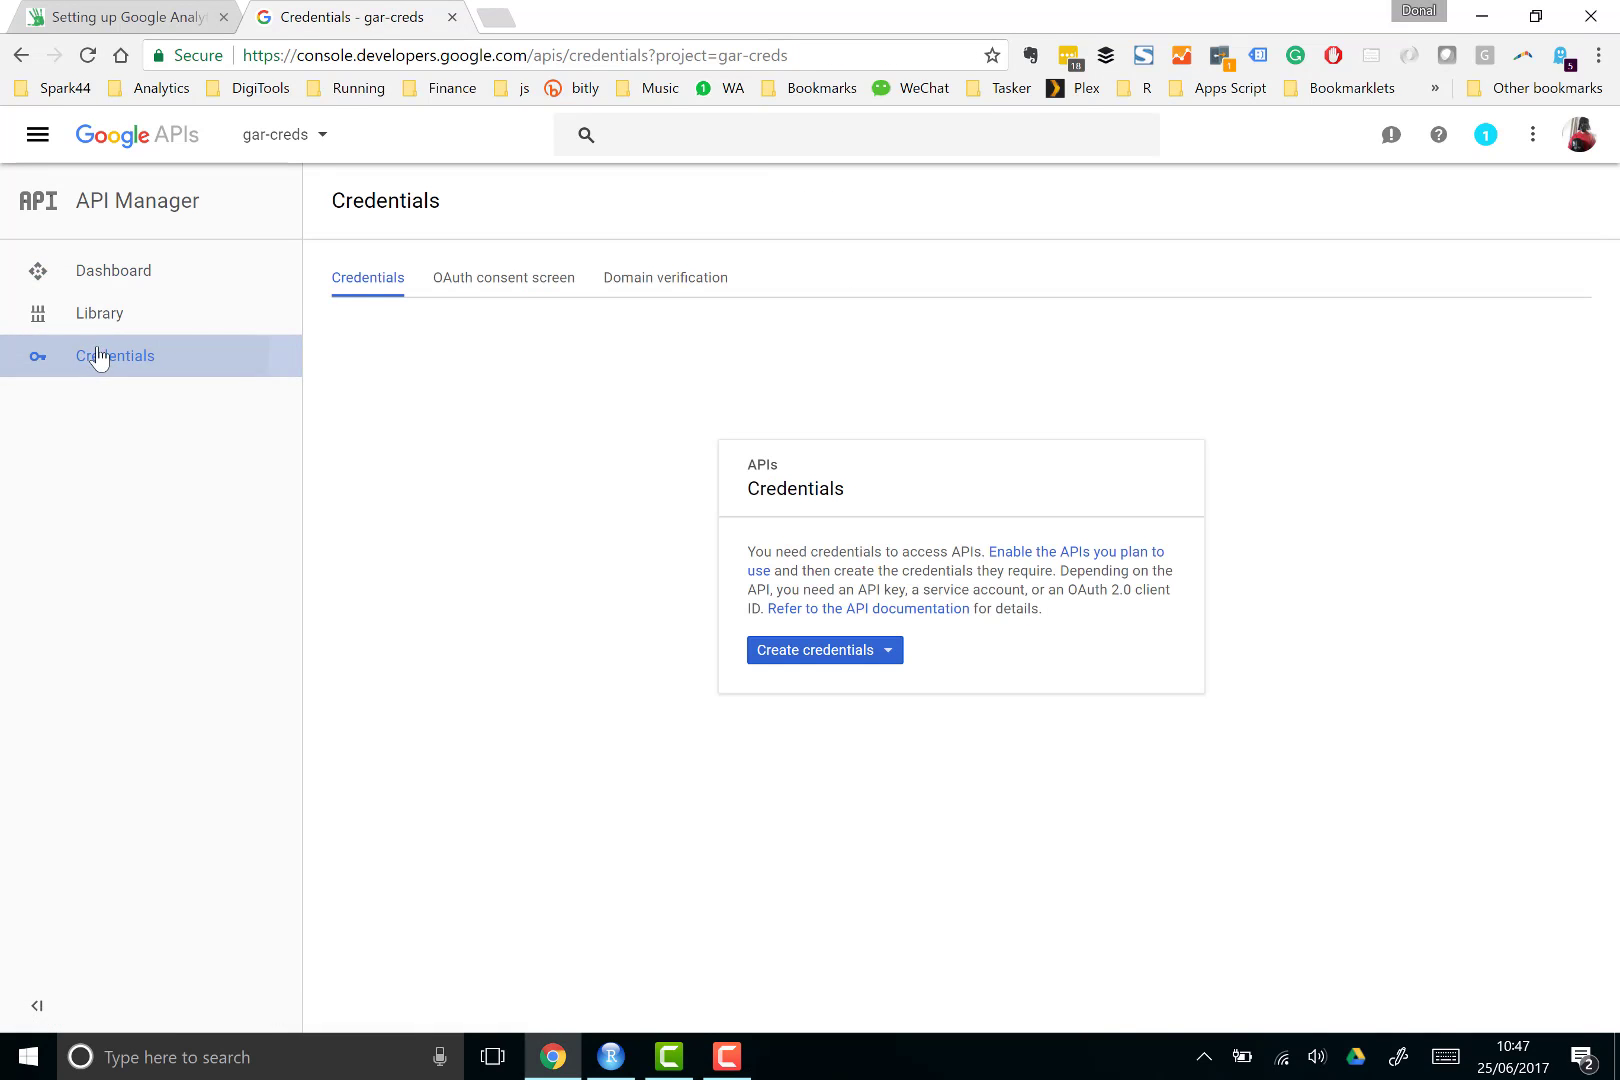
{"action": "left_click", "coordinate": [893, 662]}
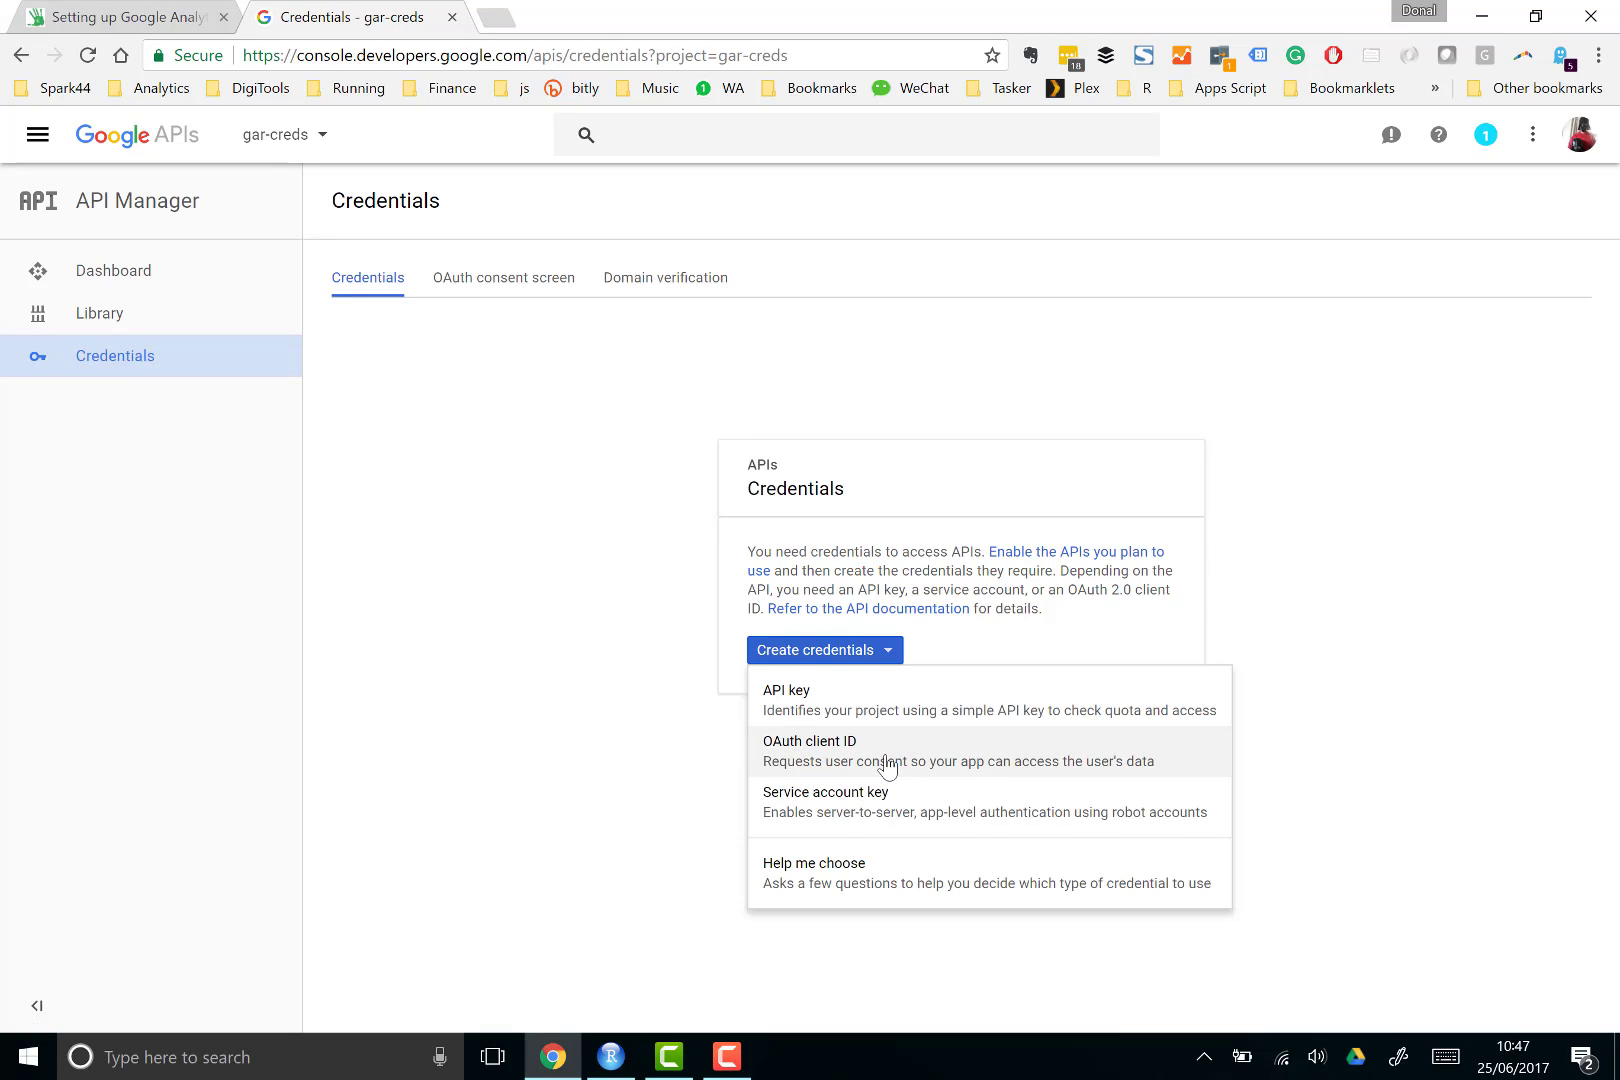
{"action": "left_click", "coordinate": [972, 762]}
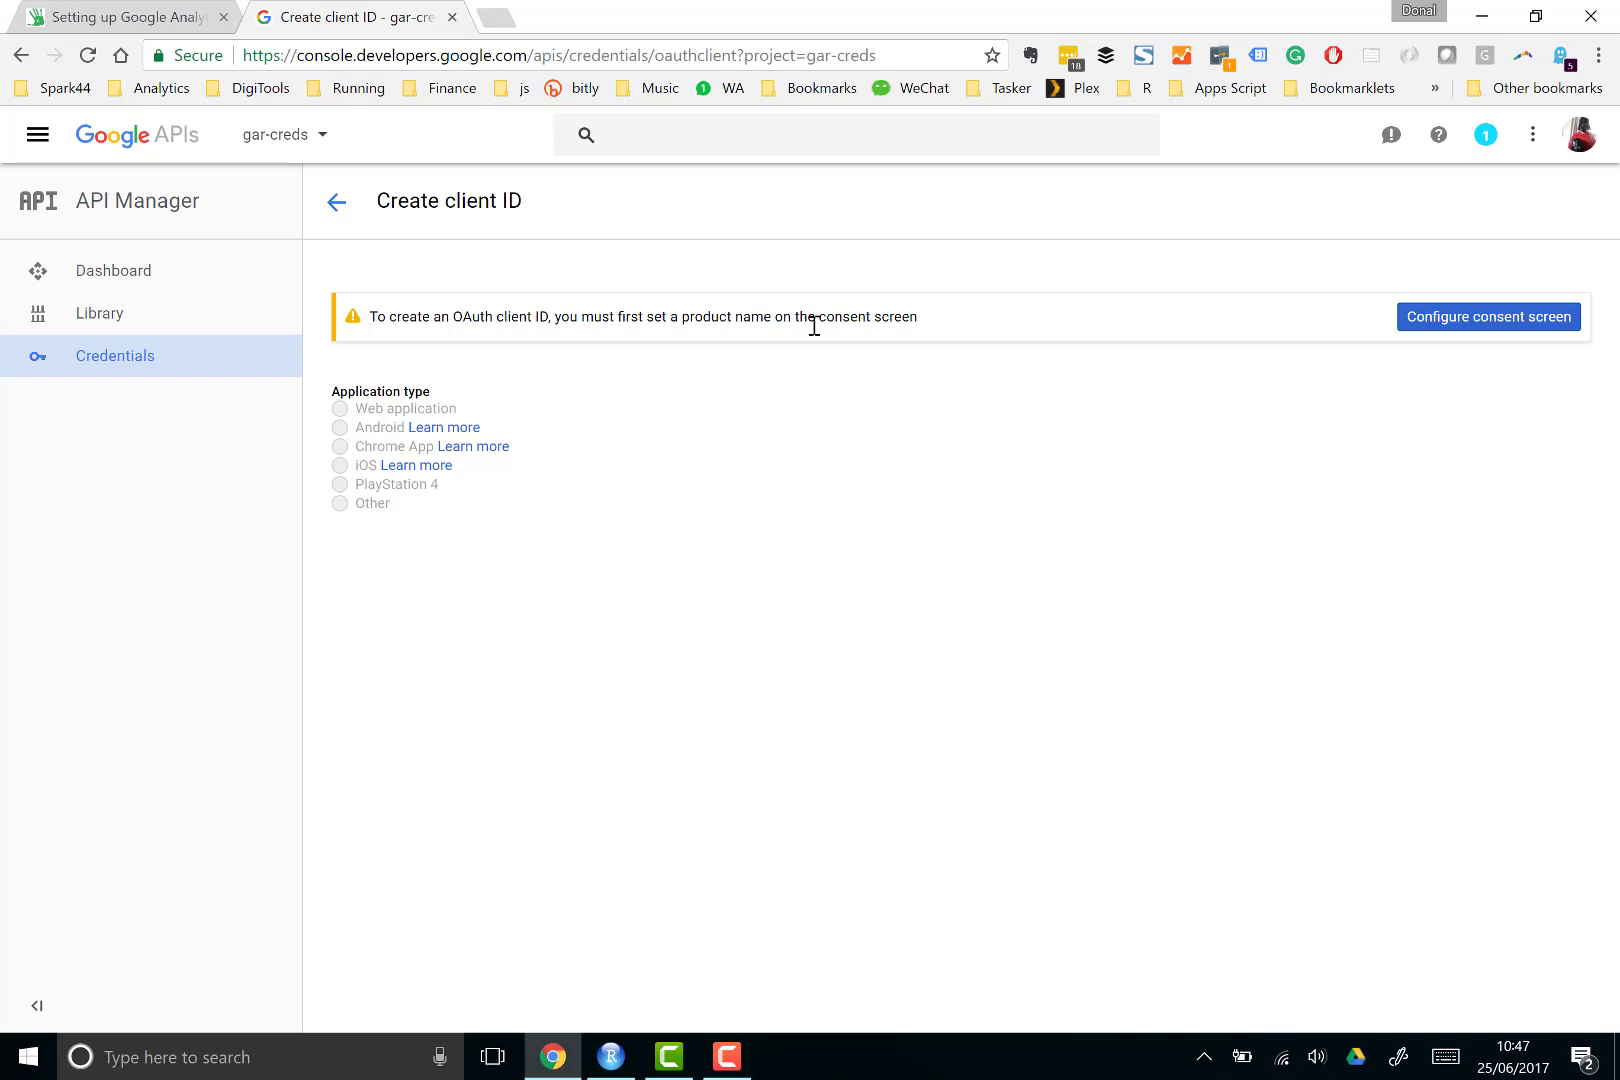
{"action": "left_click_drag", "start_coordinate": [628, 318], "coordinate": [820, 304]}
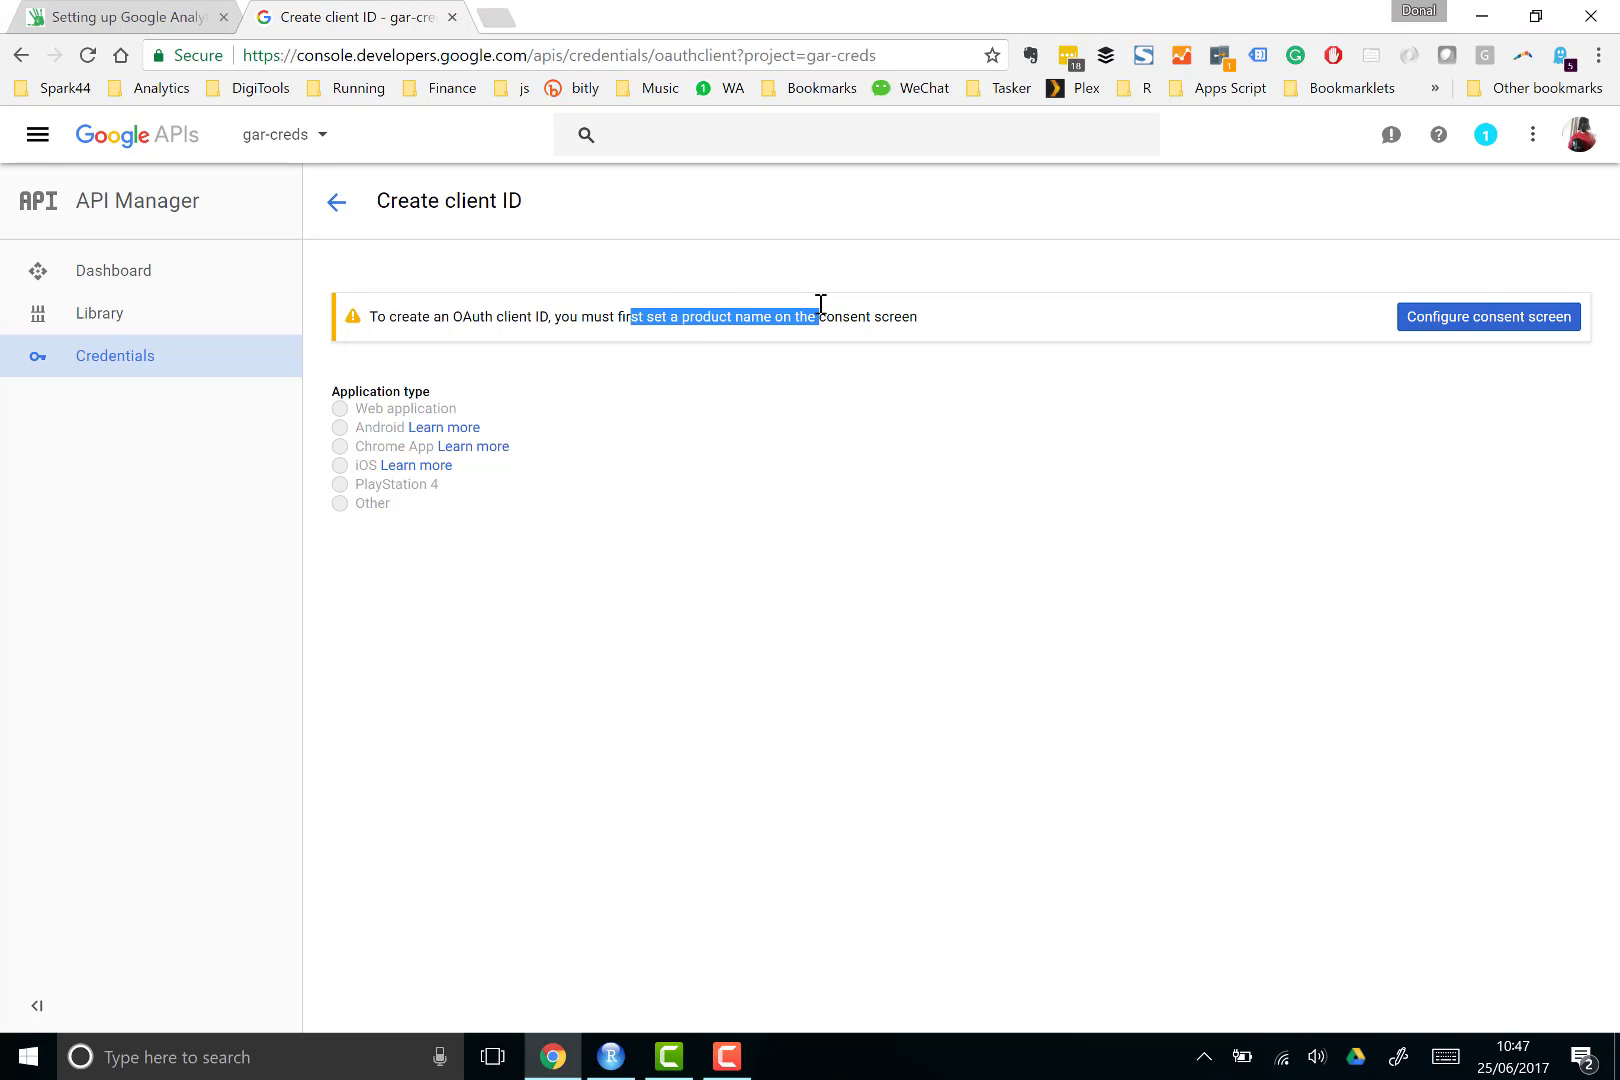
{"action": "left_click", "coordinate": [893, 310]}
{"action": "left_click", "coordinate": [1487, 318]}
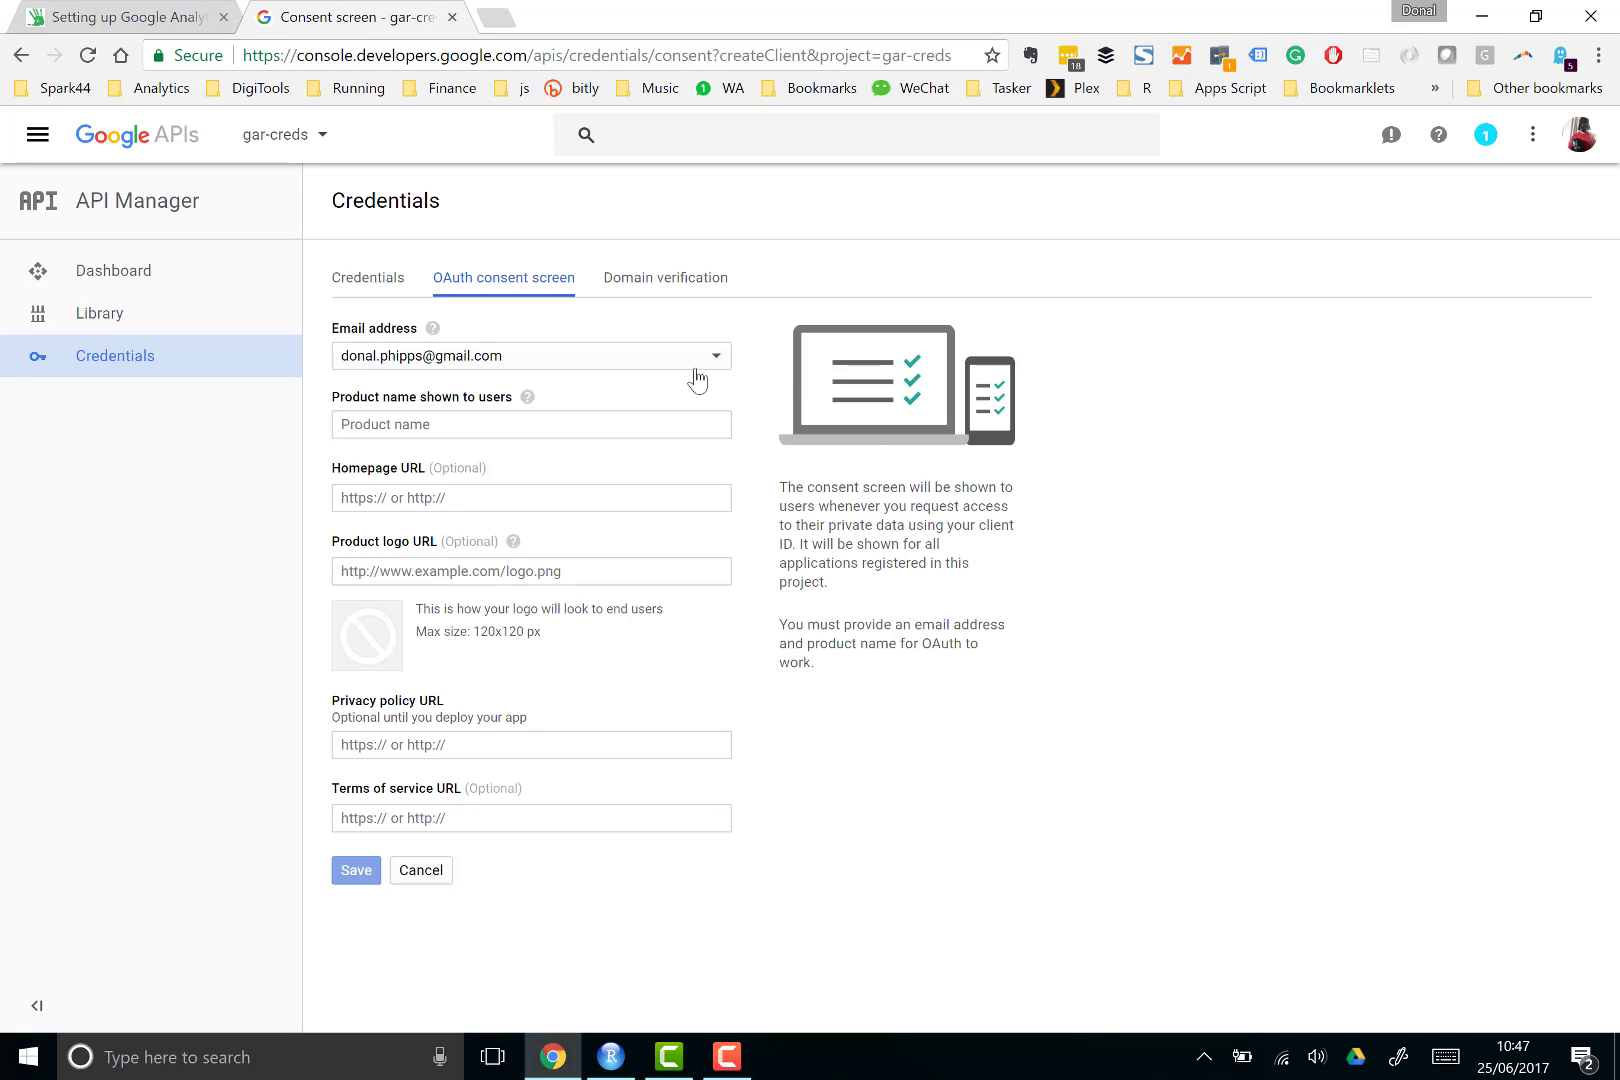
Set the consent screen's product name to my-rstudio-creds and save it, leaving the optional URLs empty.
{"action": "left_click", "coordinate": [484, 436]}
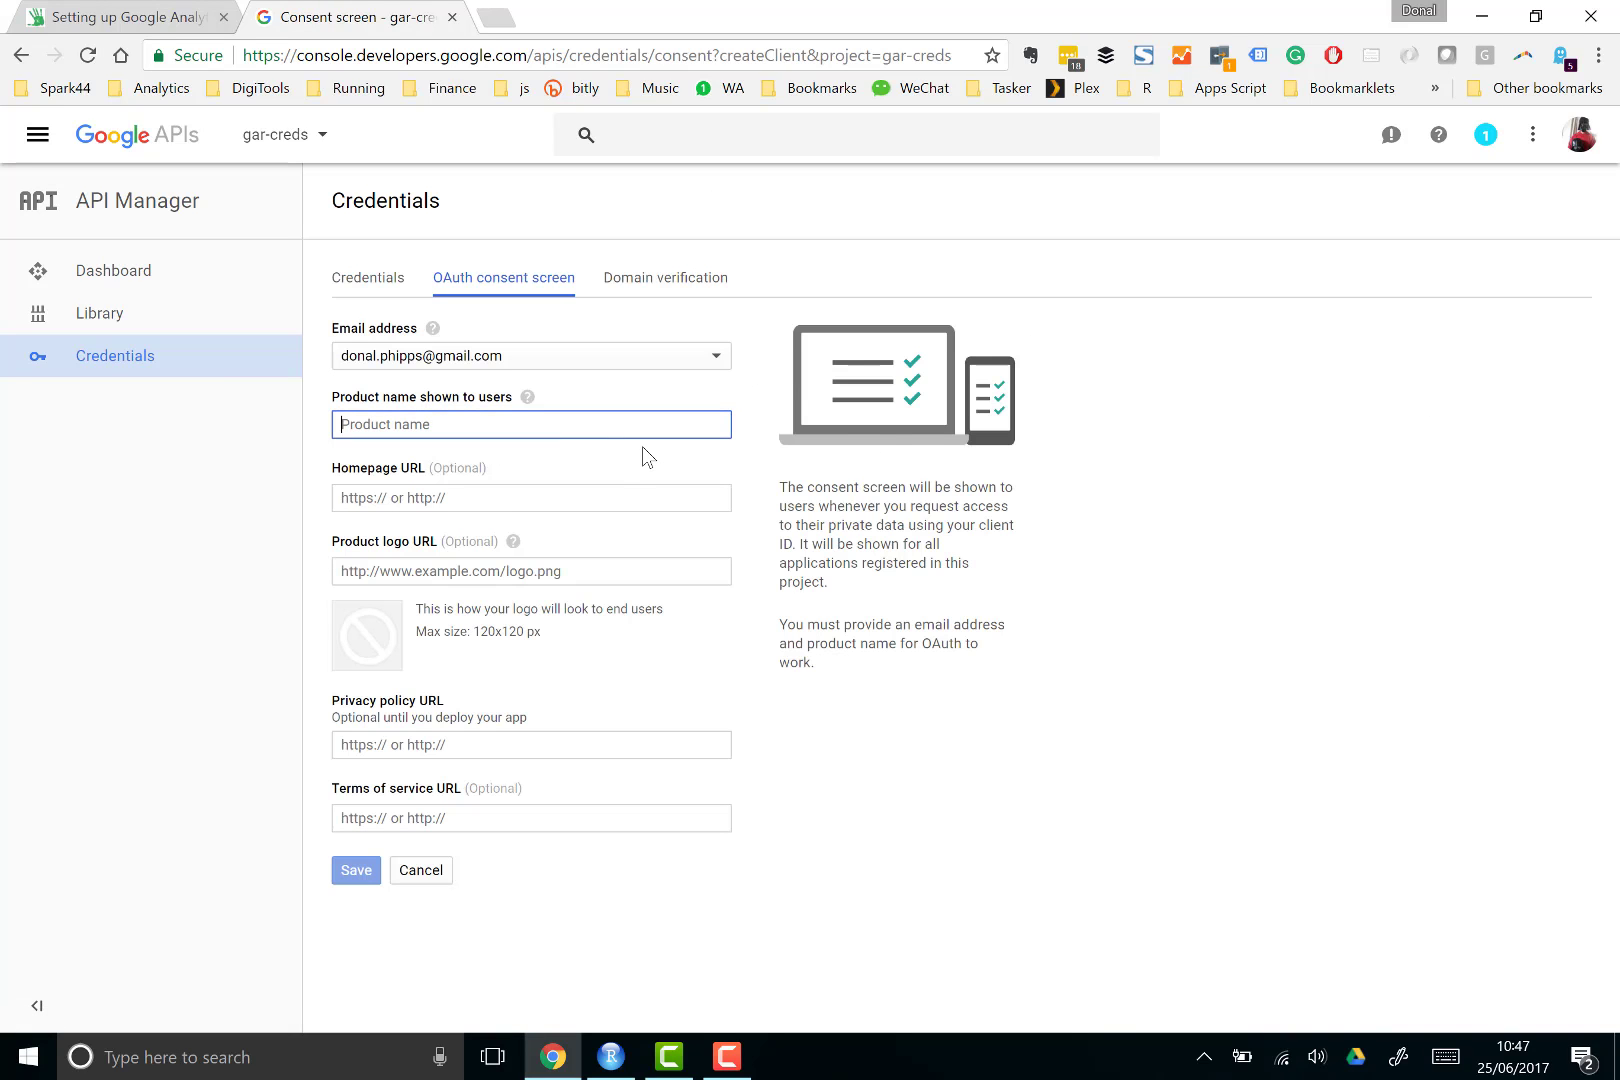
{"action": "type", "text": "dons"}
{"action": "key", "text": "BackSpace"}
{"action": "key", "text": "BackSpace"}
{"action": "key", "text": "BackSpace"}
{"action": "type", "text": "m"}
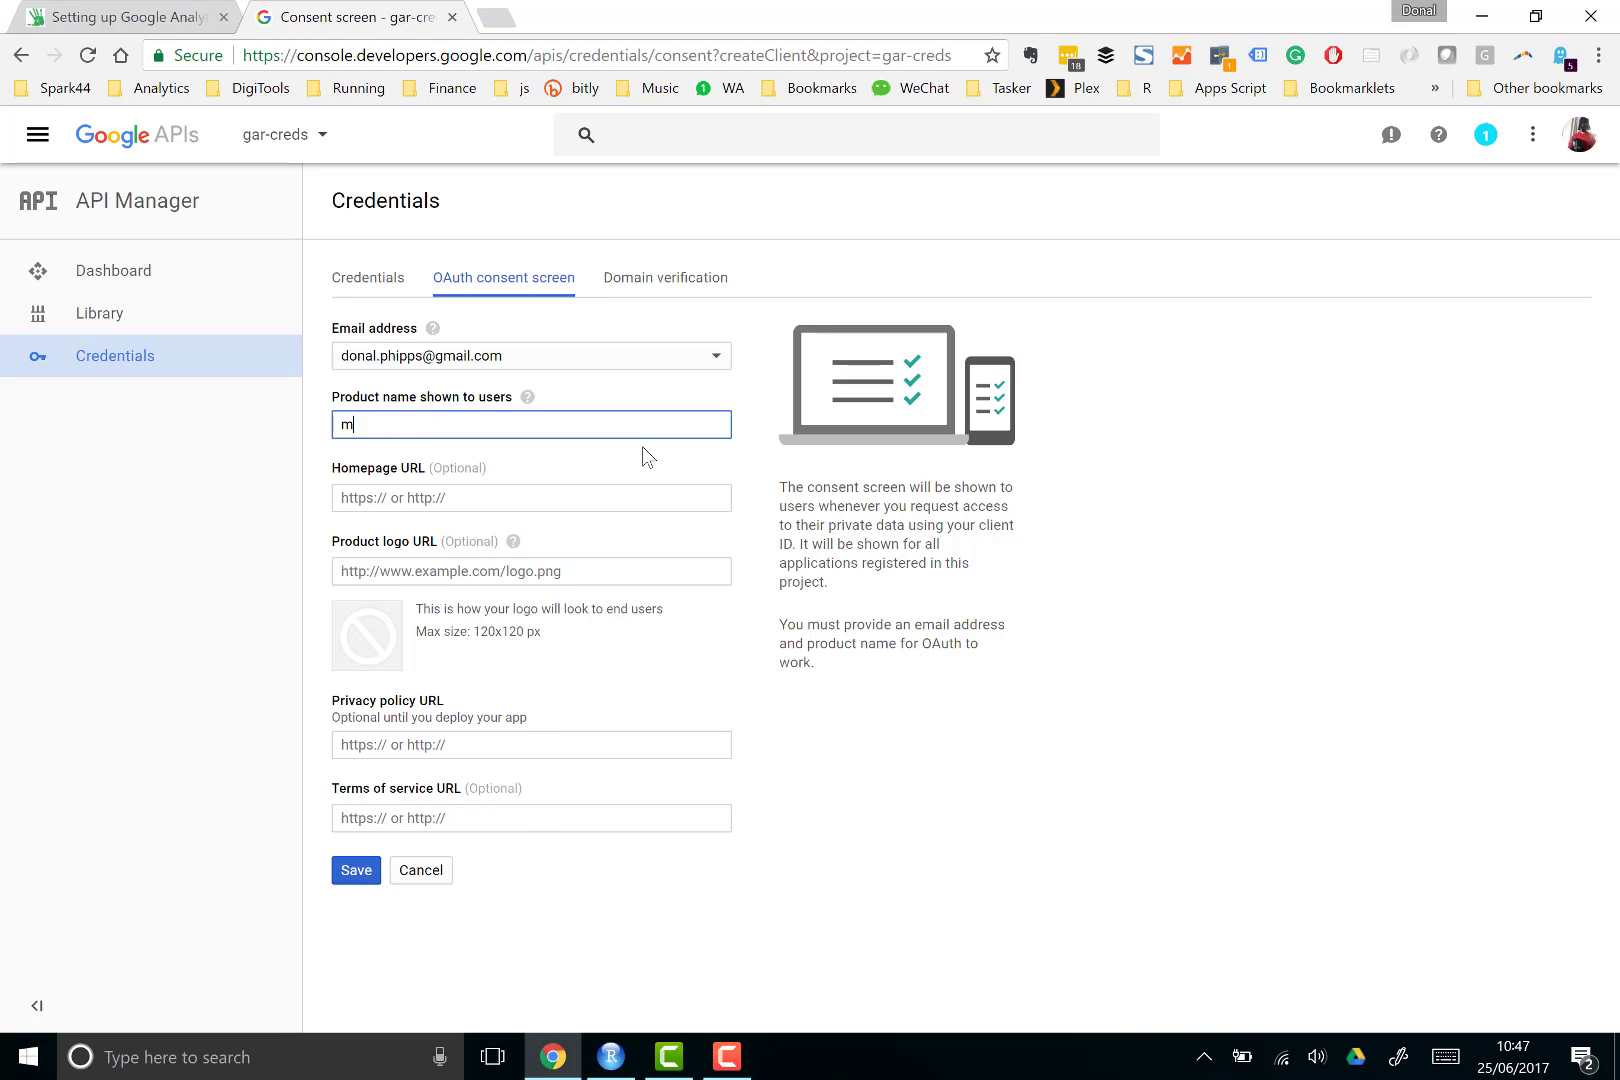
{"action": "type", "text": "y-rstudio-creds"}
{"action": "key", "text": "Tab"}
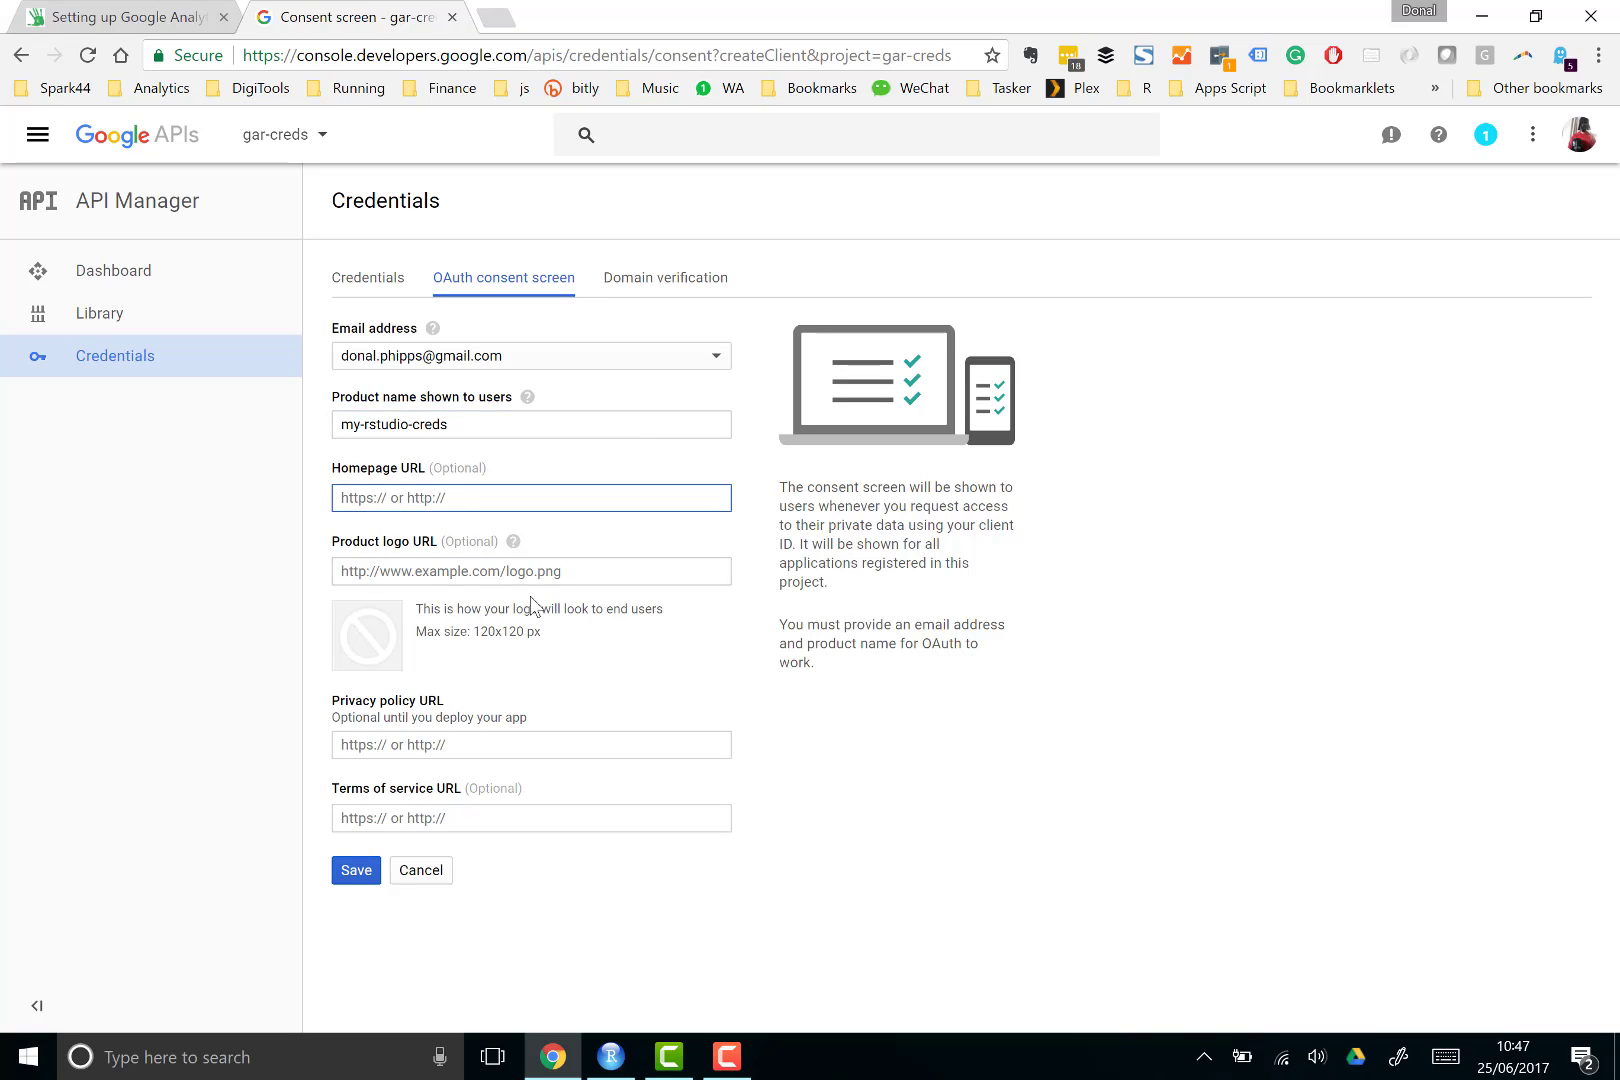
{"action": "left_click", "coordinate": [518, 743]}
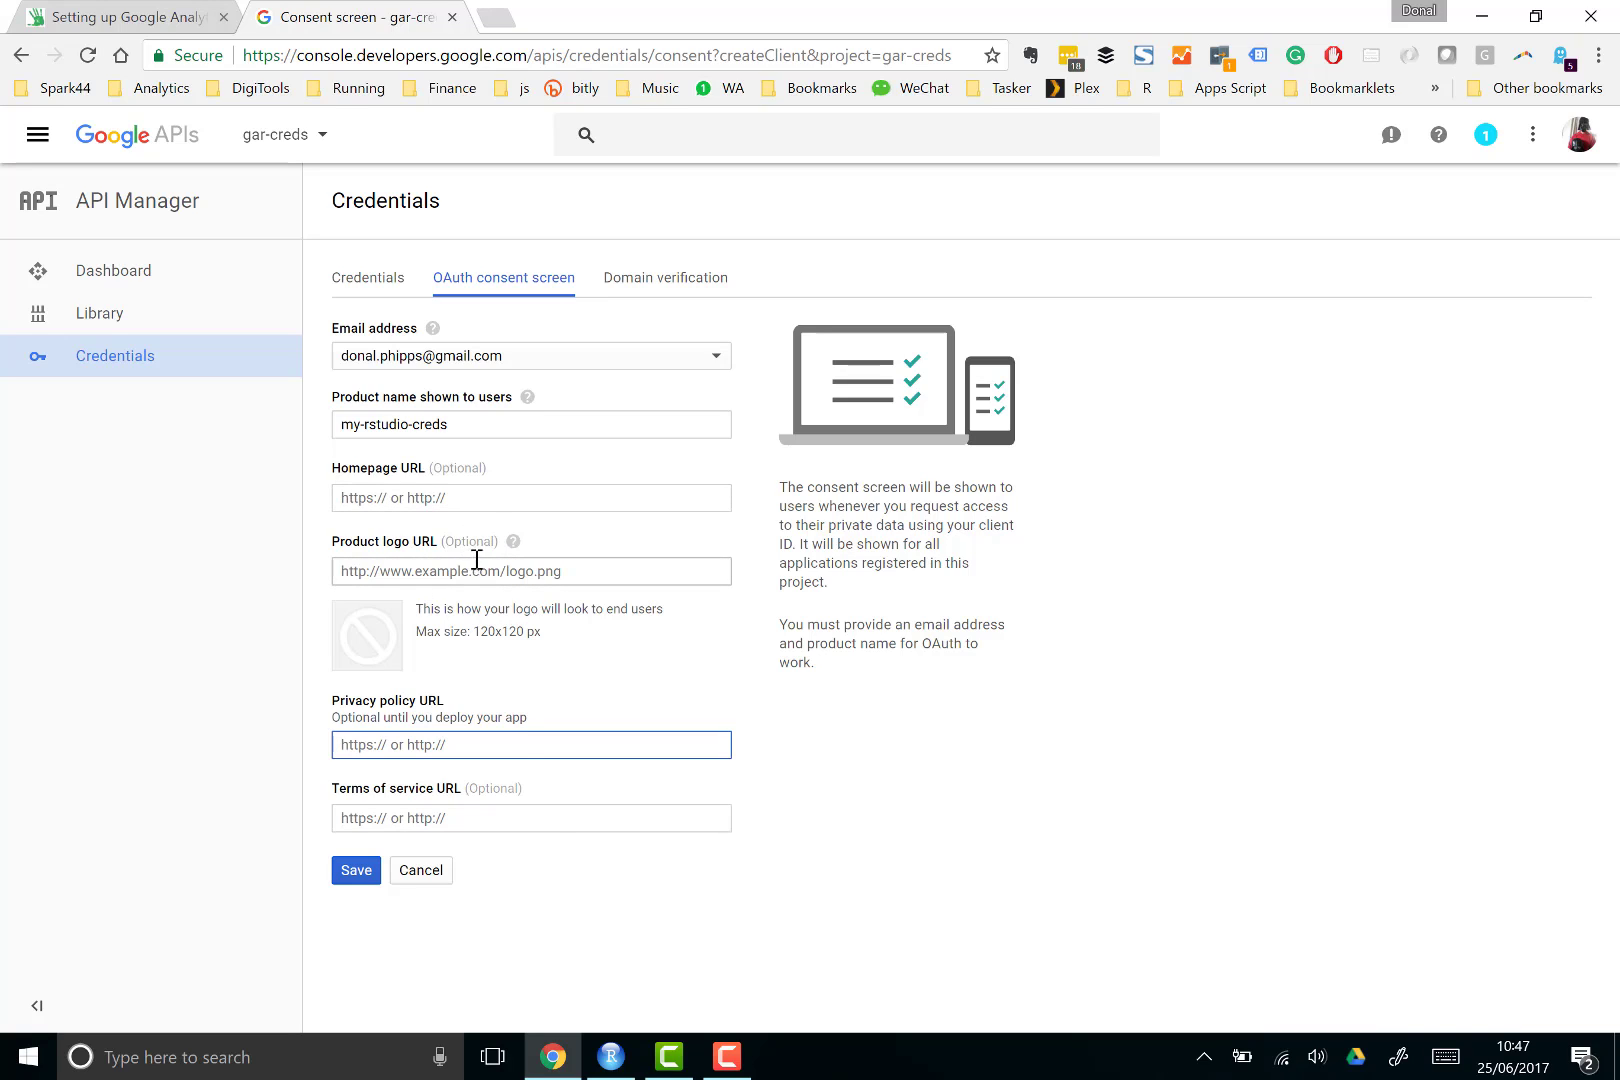
{"action": "left_click", "coordinate": [350, 878]}
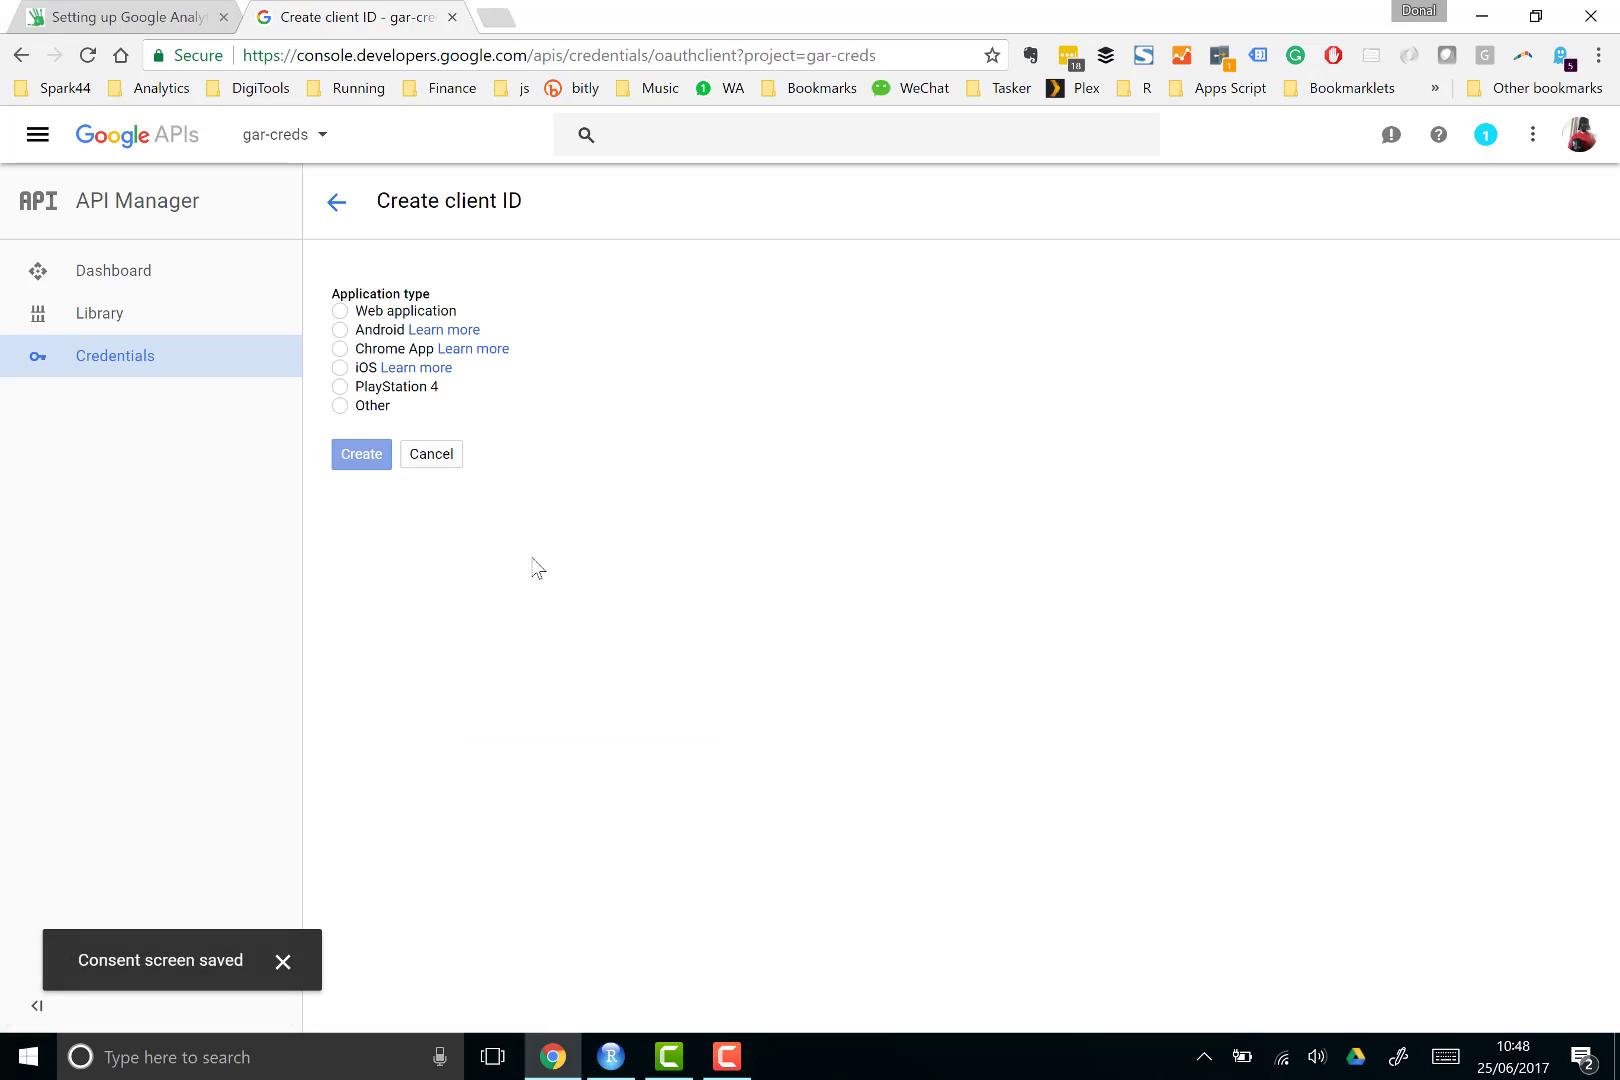
Create an OAuth client ID with application type Other and the name rstudio-client.
{"action": "left_click", "coordinate": [341, 406]}
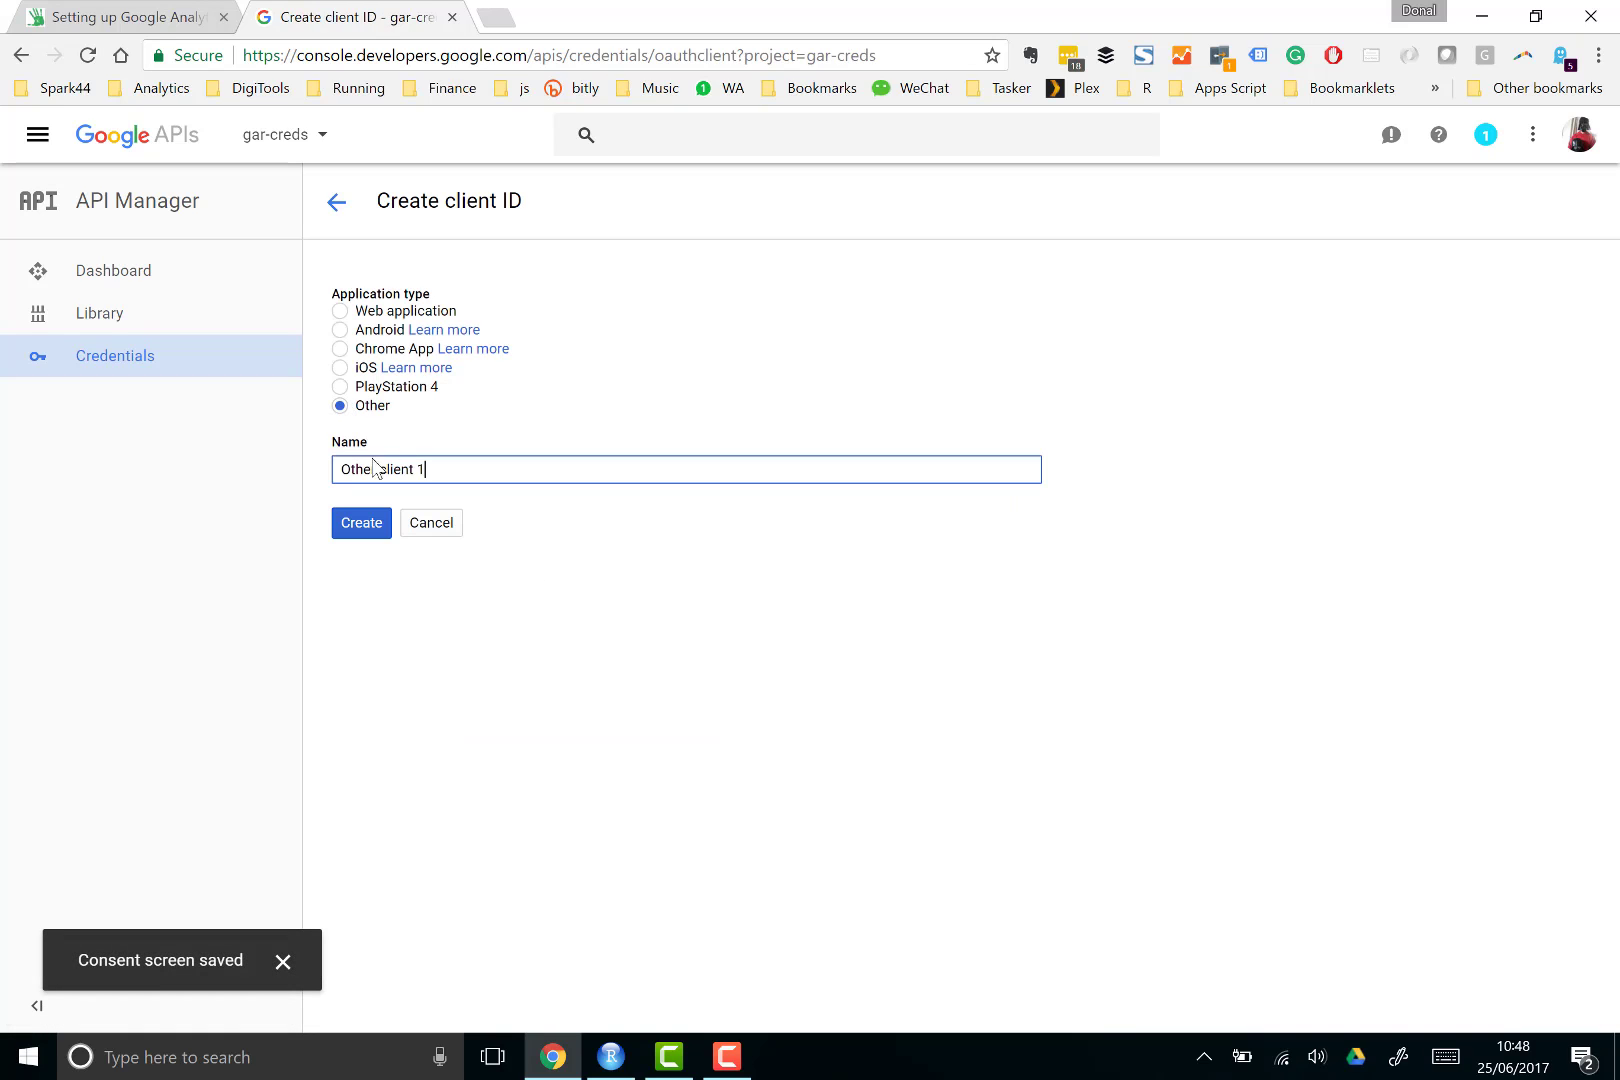
{"action": "key", "text": "ctrl+a"}
{"action": "type", "text": "rstuiod"}
{"action": "key", "text": "BackSpace"}
{"action": "key", "text": "BackSpace"}
{"action": "key", "text": "BackSpace"}
{"action": "type", "text": "dio-client"}
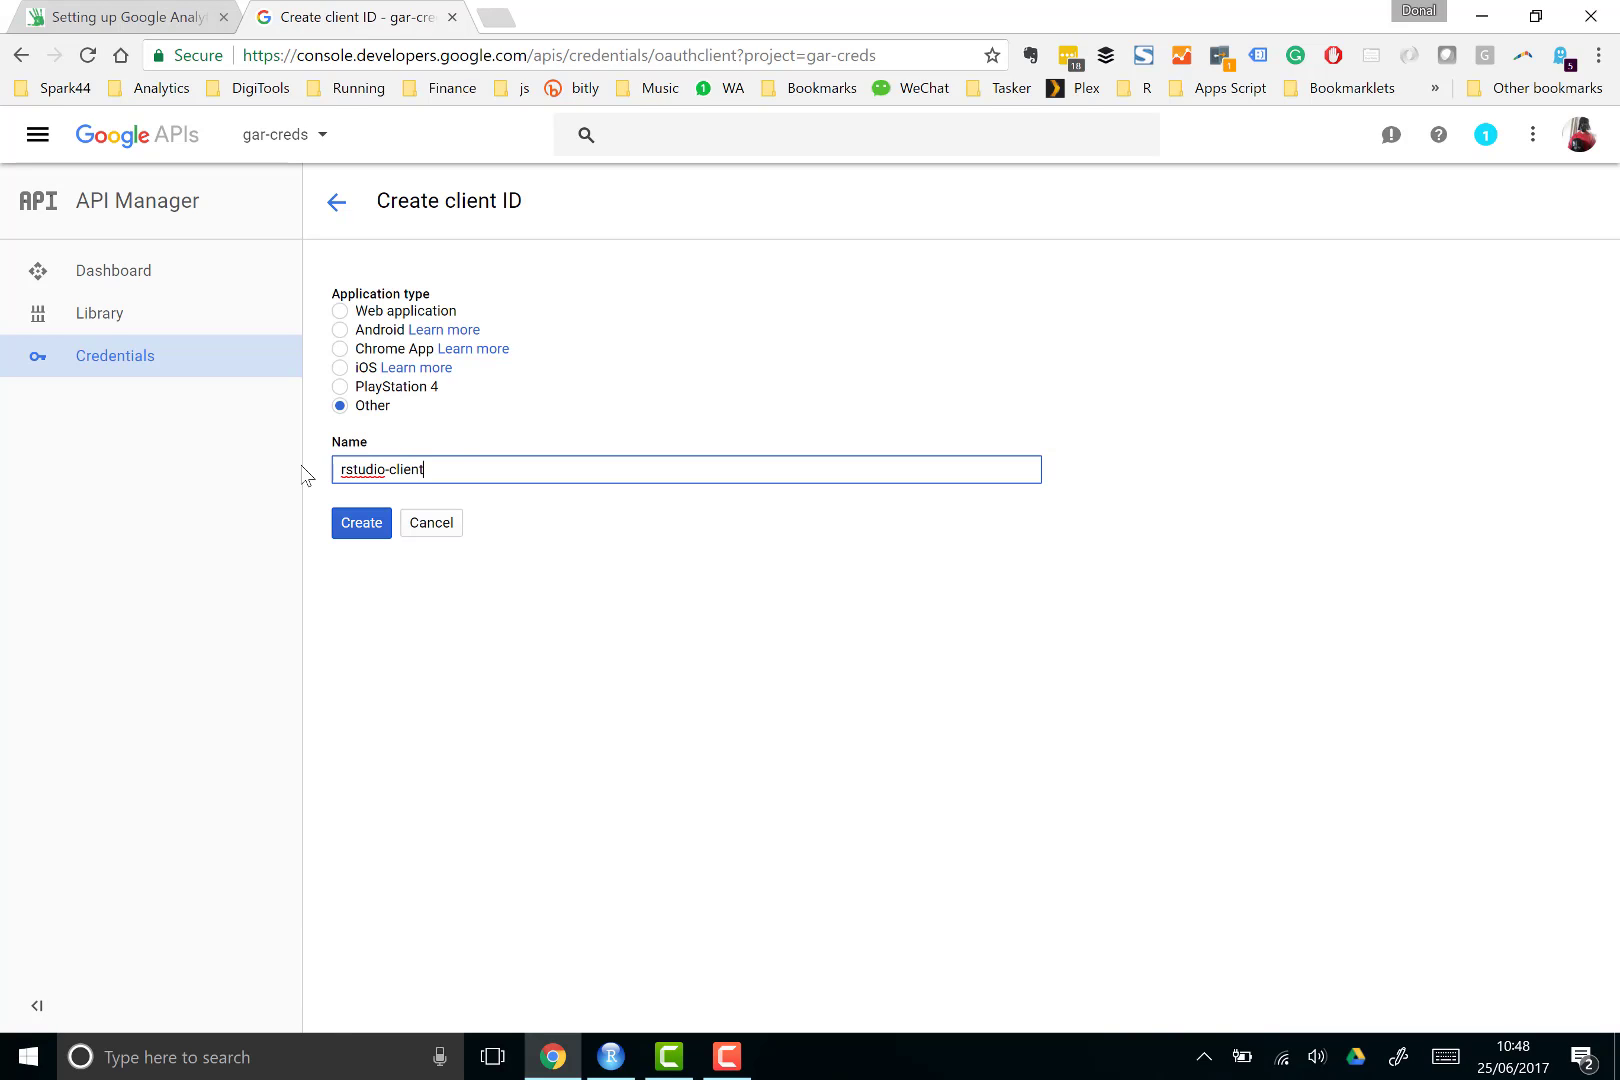
{"action": "left_click", "coordinate": [346, 530]}
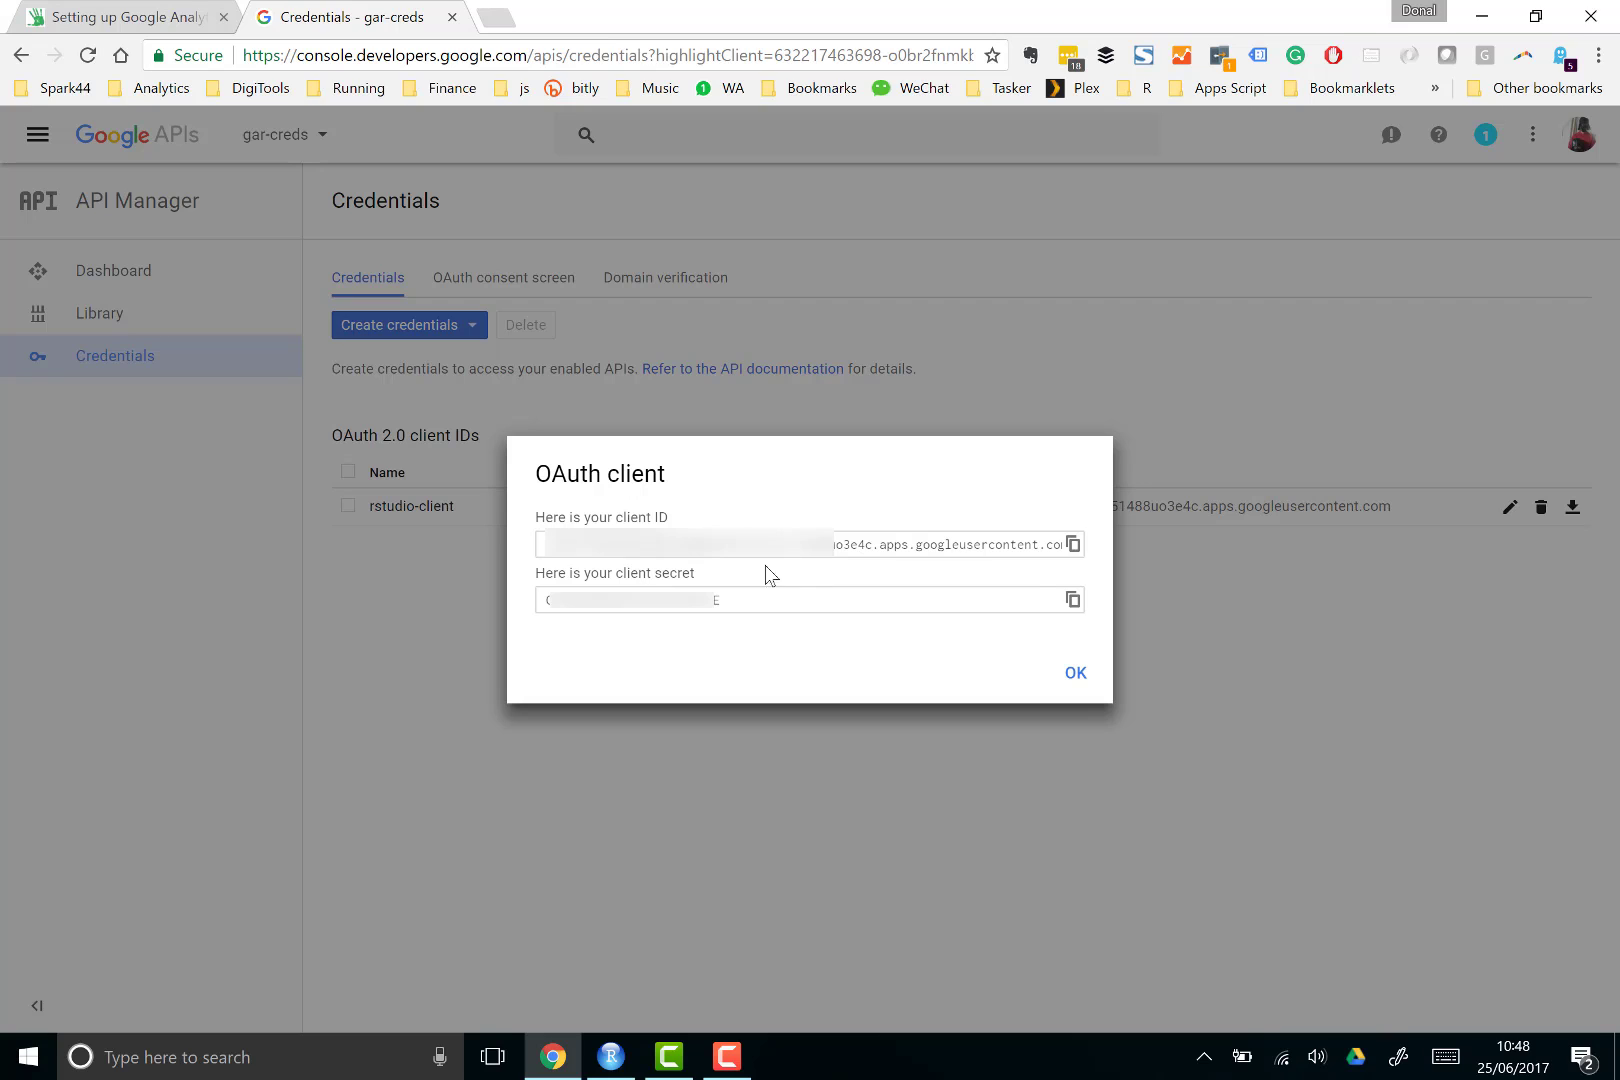
Copy the OAuth client ID, switch to RStudio and create a new blank R script.
{"action": "left_click", "coordinate": [1073, 545]}
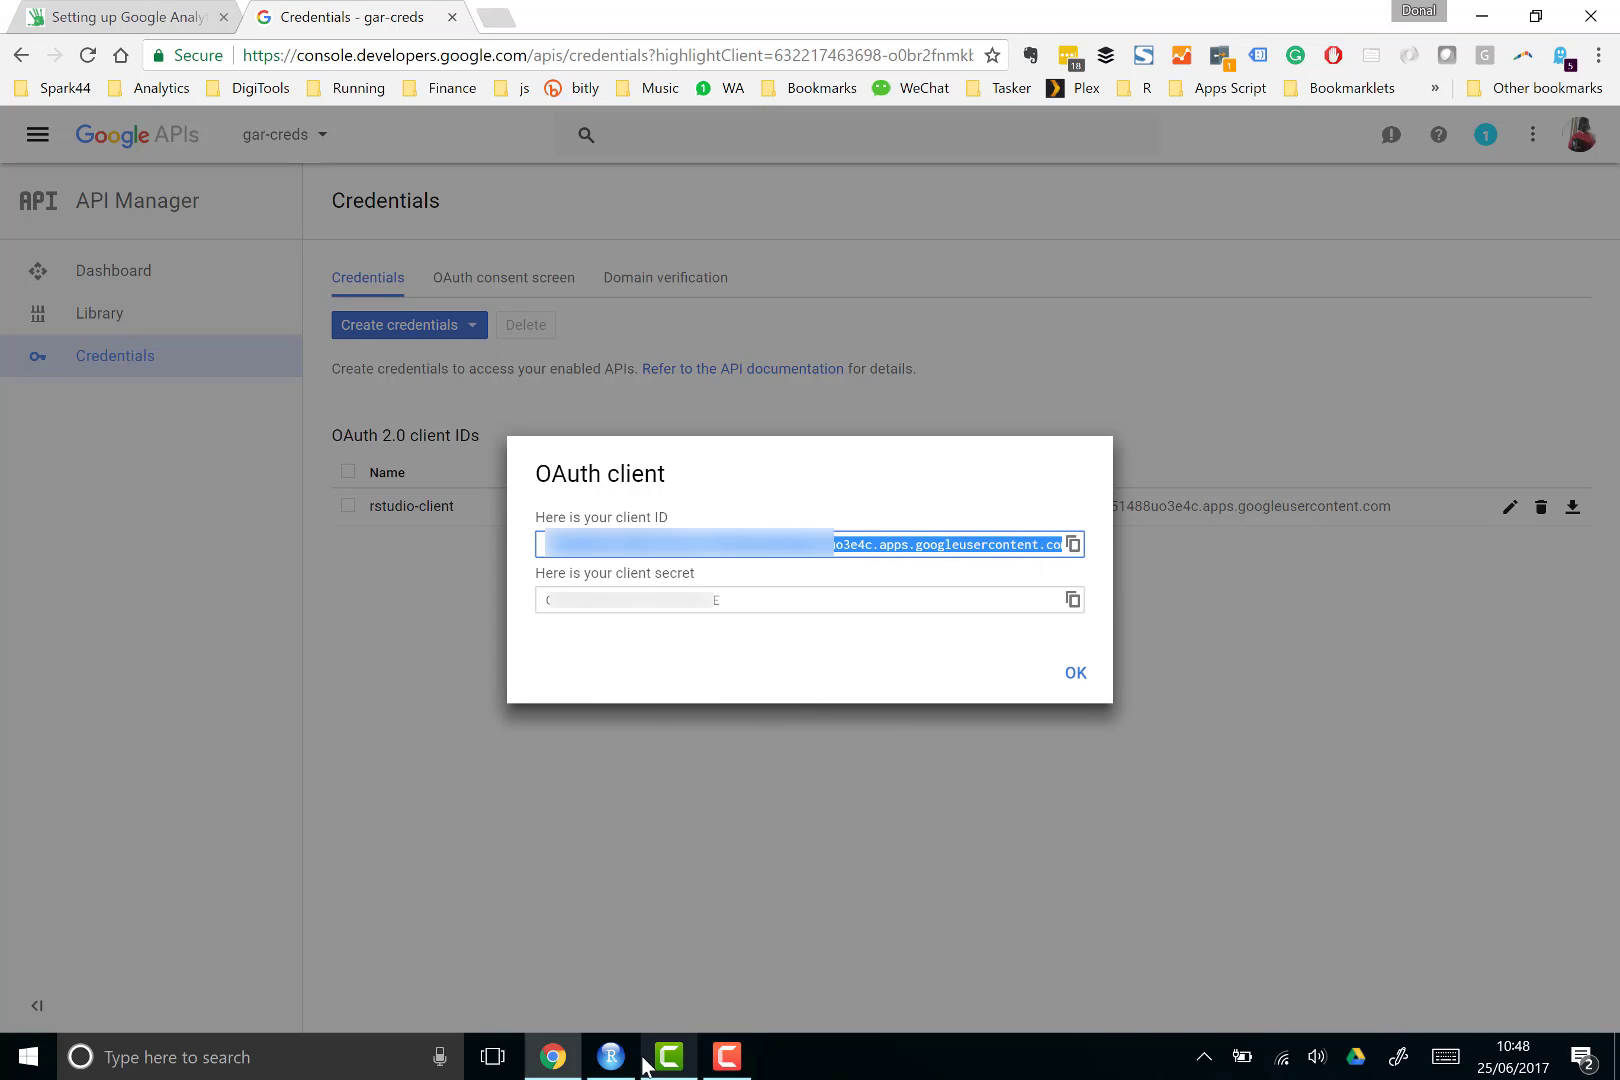
{"action": "left_click", "coordinate": [611, 1057]}
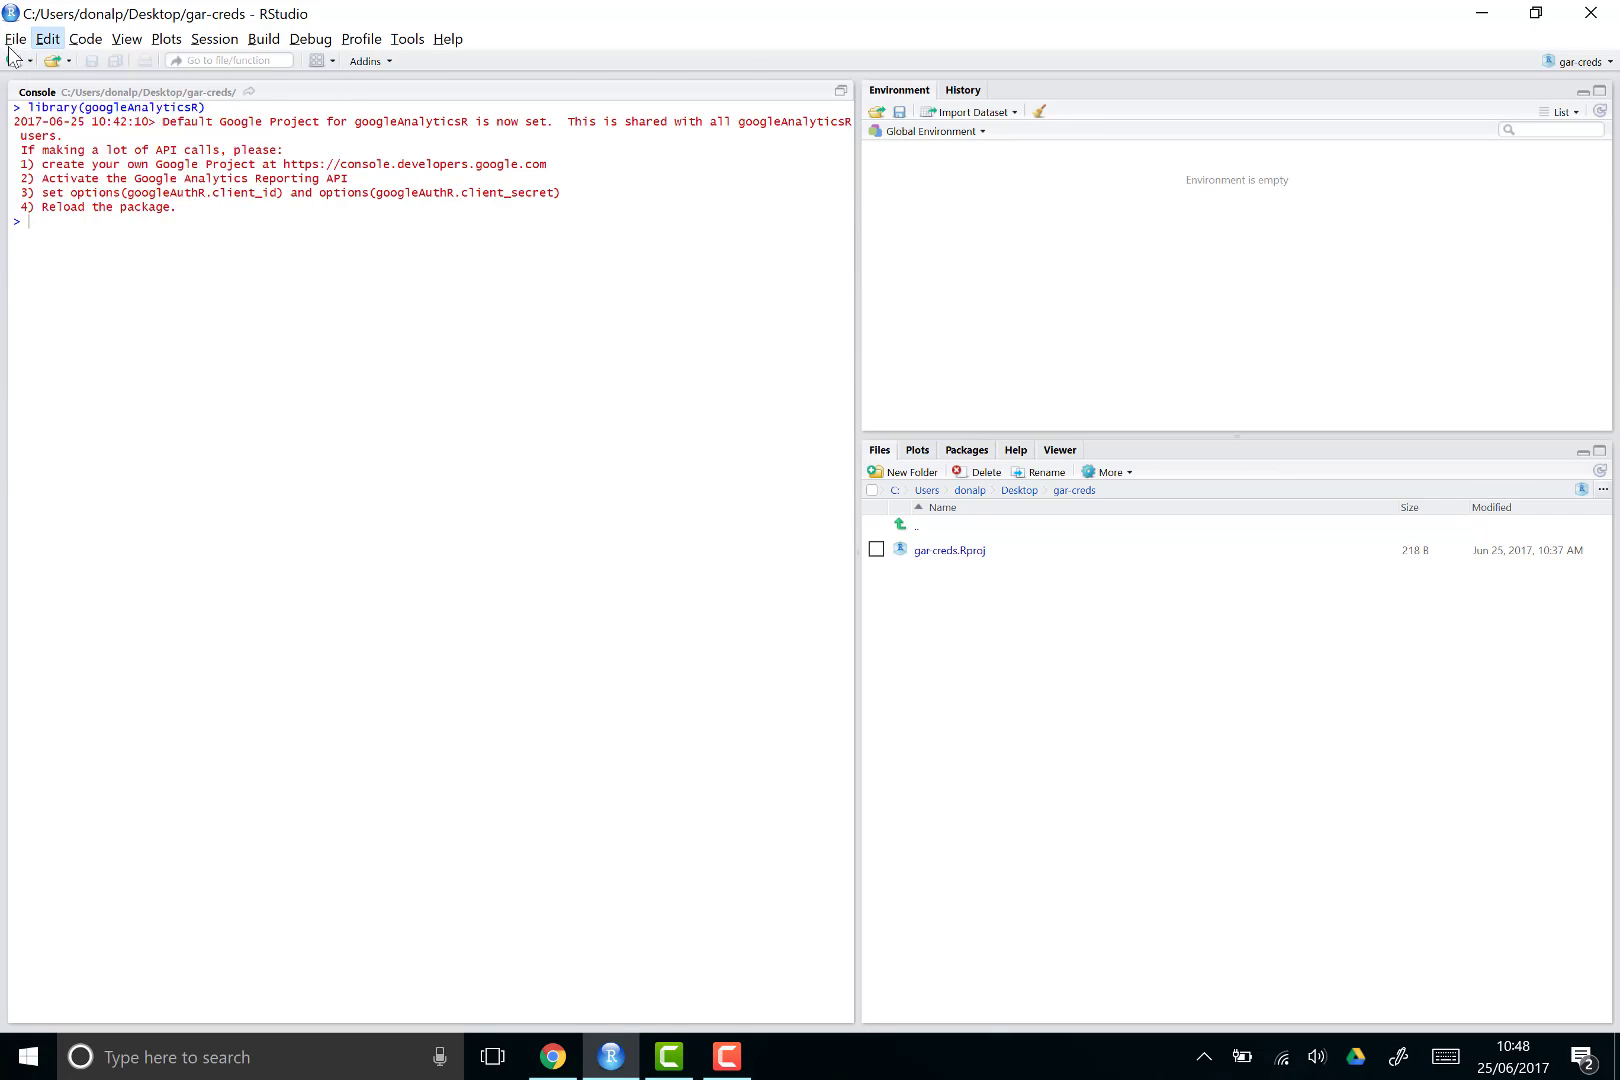
{"action": "mouse_move", "coordinate": [9, 46]}
{"action": "mouse_move", "coordinate": [79, 66]}
{"action": "left_click", "coordinate": [382, 67]}
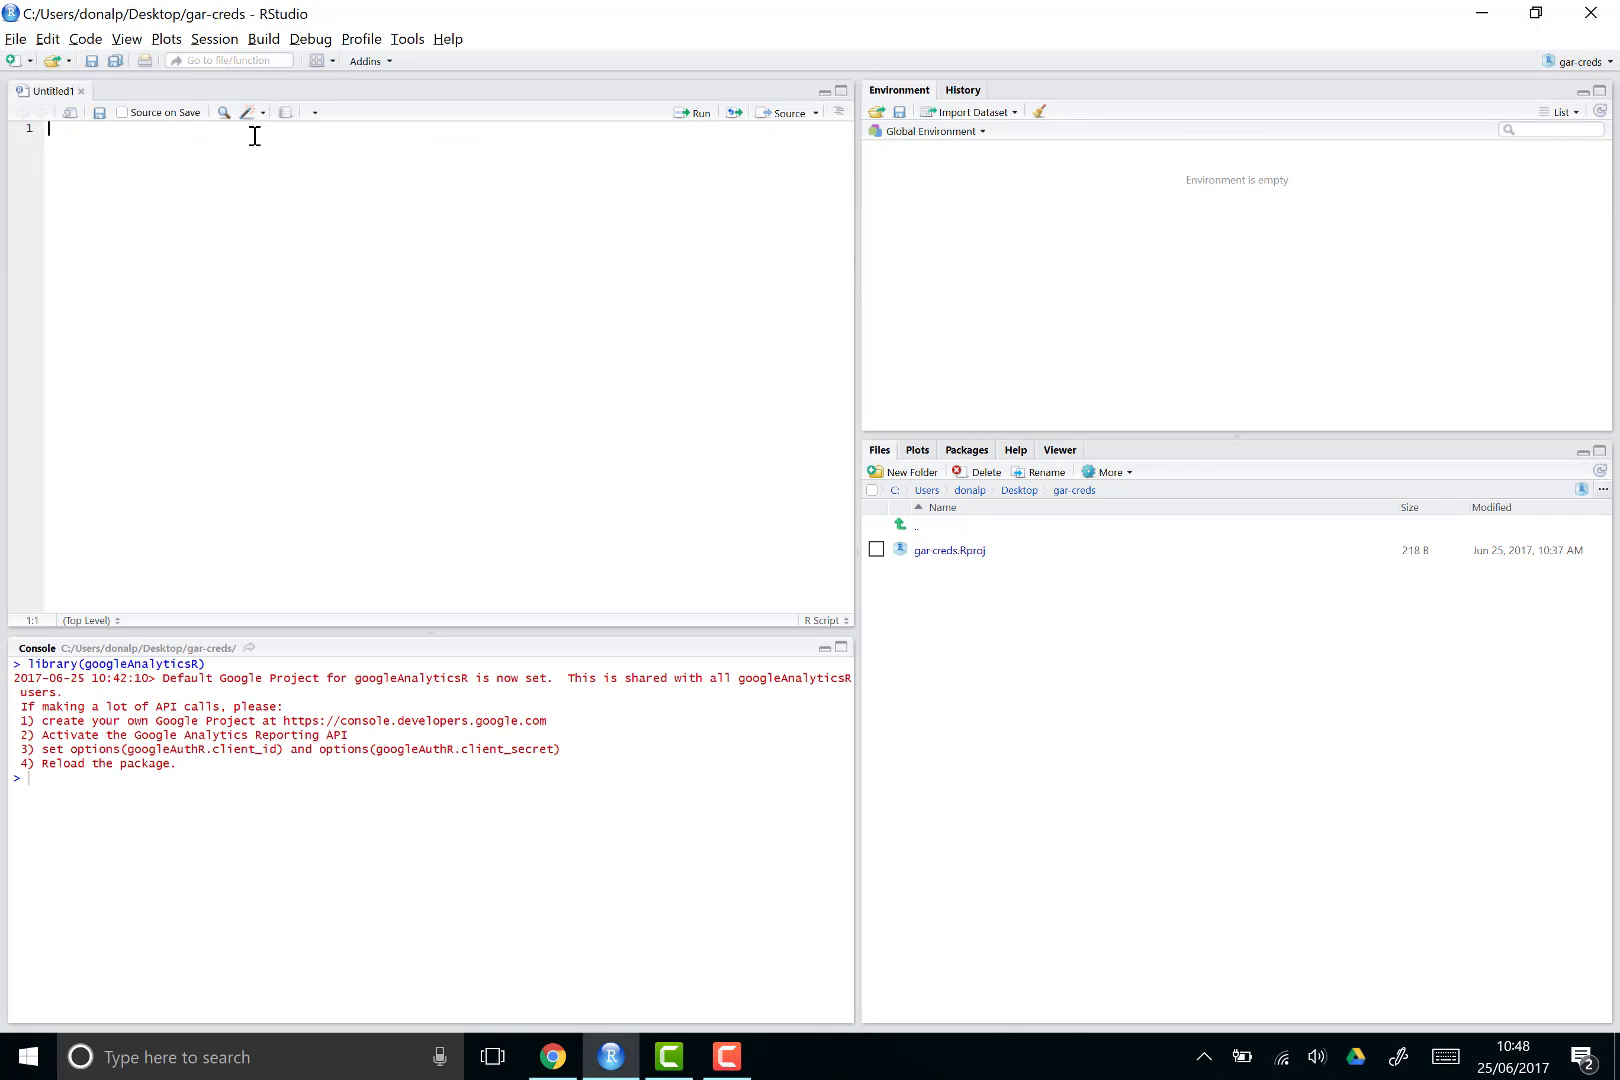
Assign the copied OAuth client ID as a quoted string to my_client_id on the script's first line.
{"action": "type", "text": "y"}
{"action": "key", "text": "BackSpace"}
{"action": "key", "text": "BackSpace"}
{"action": "type", "text": "my_client_id <- \""}
{"action": "key", "text": "ctrl+v"}
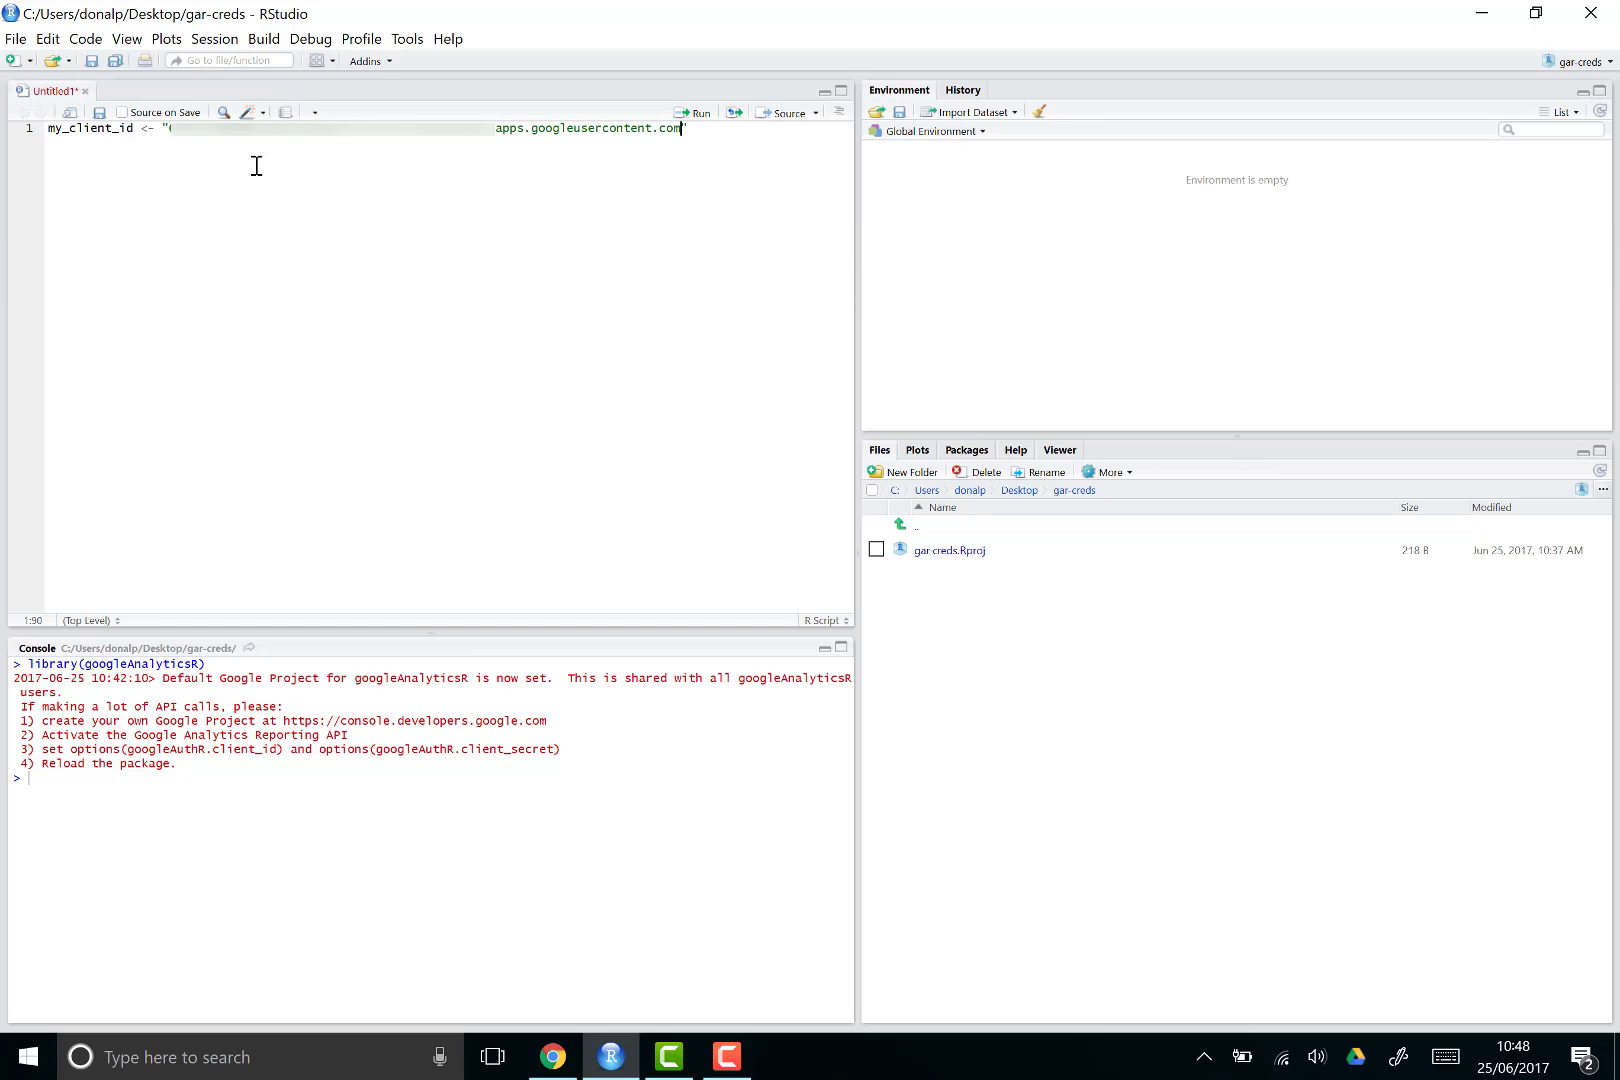
Copy the OAuth client secret from Chrome and assign it as a quoted string to my_client_secret on line 2 of the RStudio script.
{"action": "key", "text": "alt+Tab"}
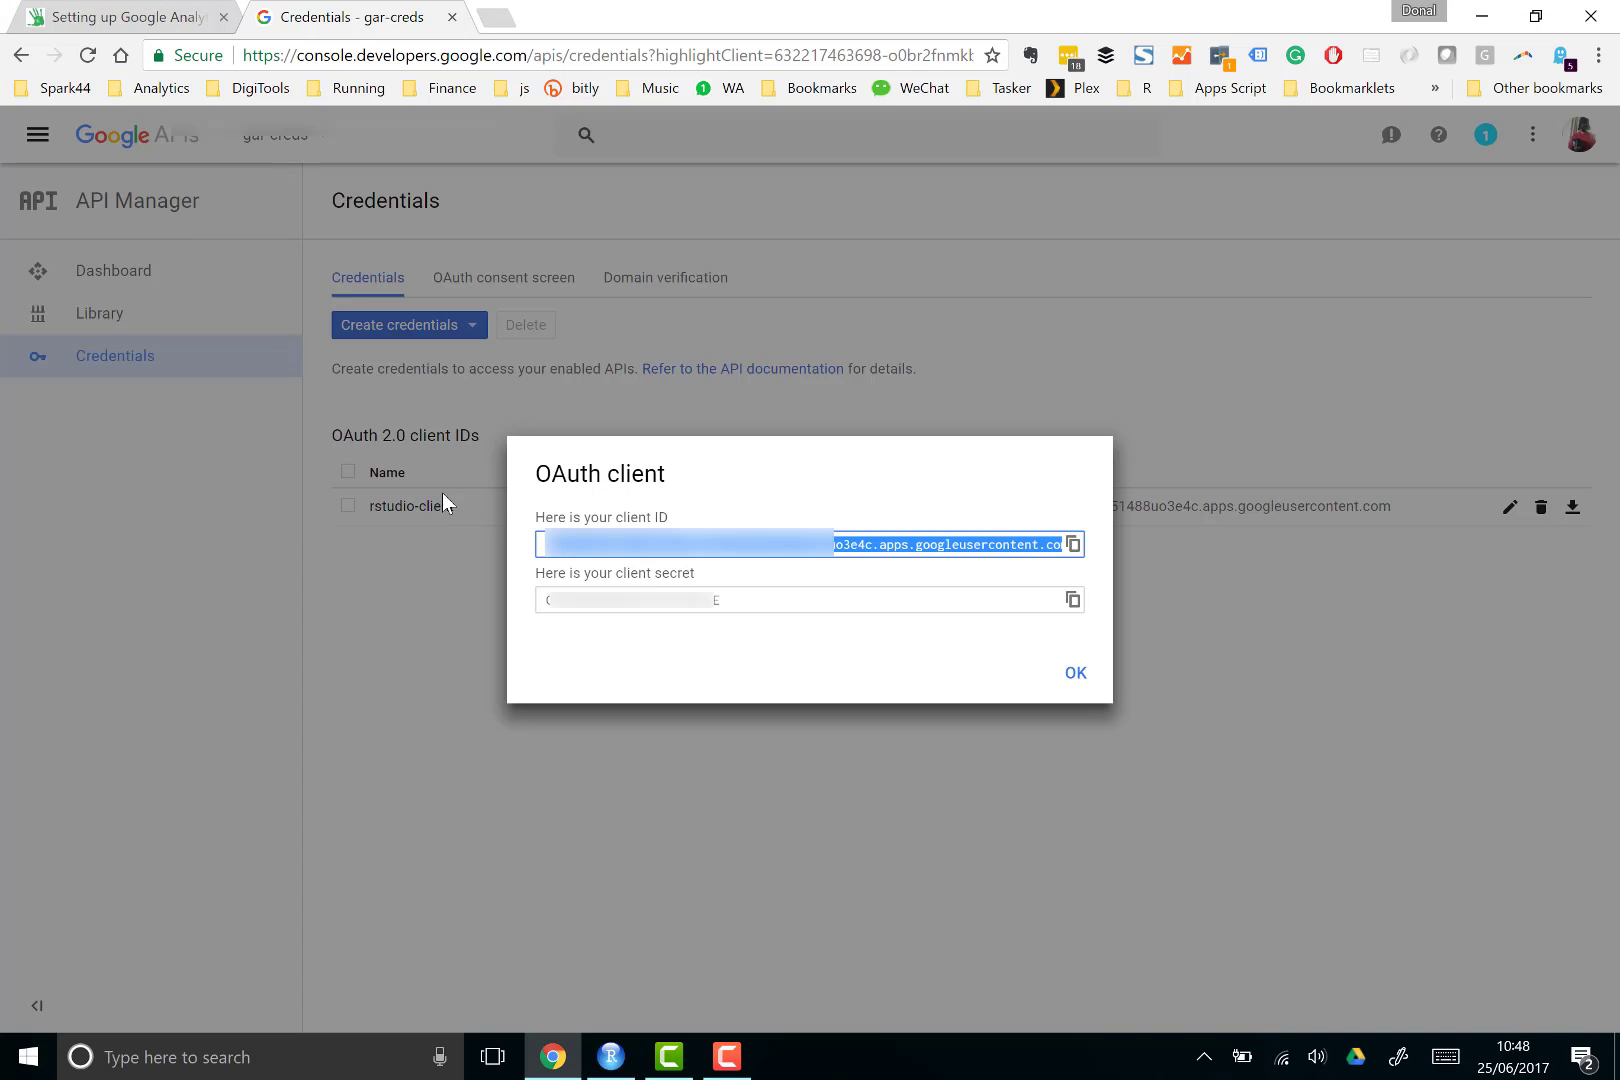
{"action": "left_click", "coordinate": [1073, 600]}
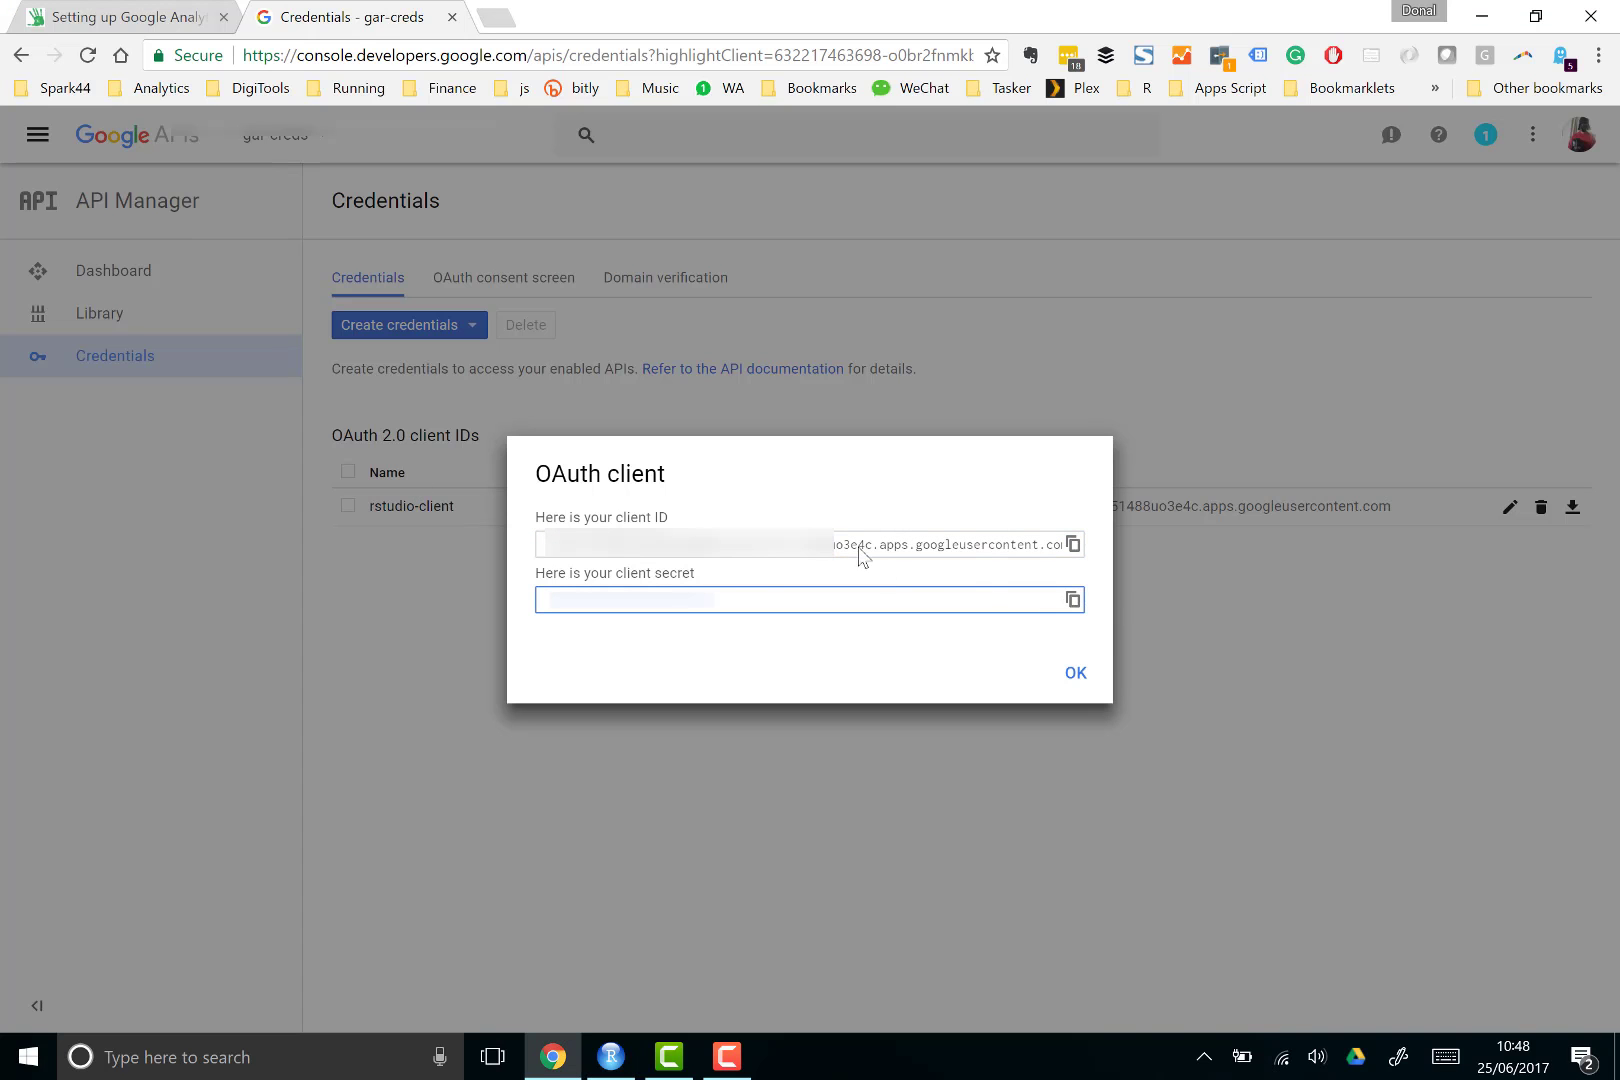
{"action": "key", "text": "alt+Tab"}
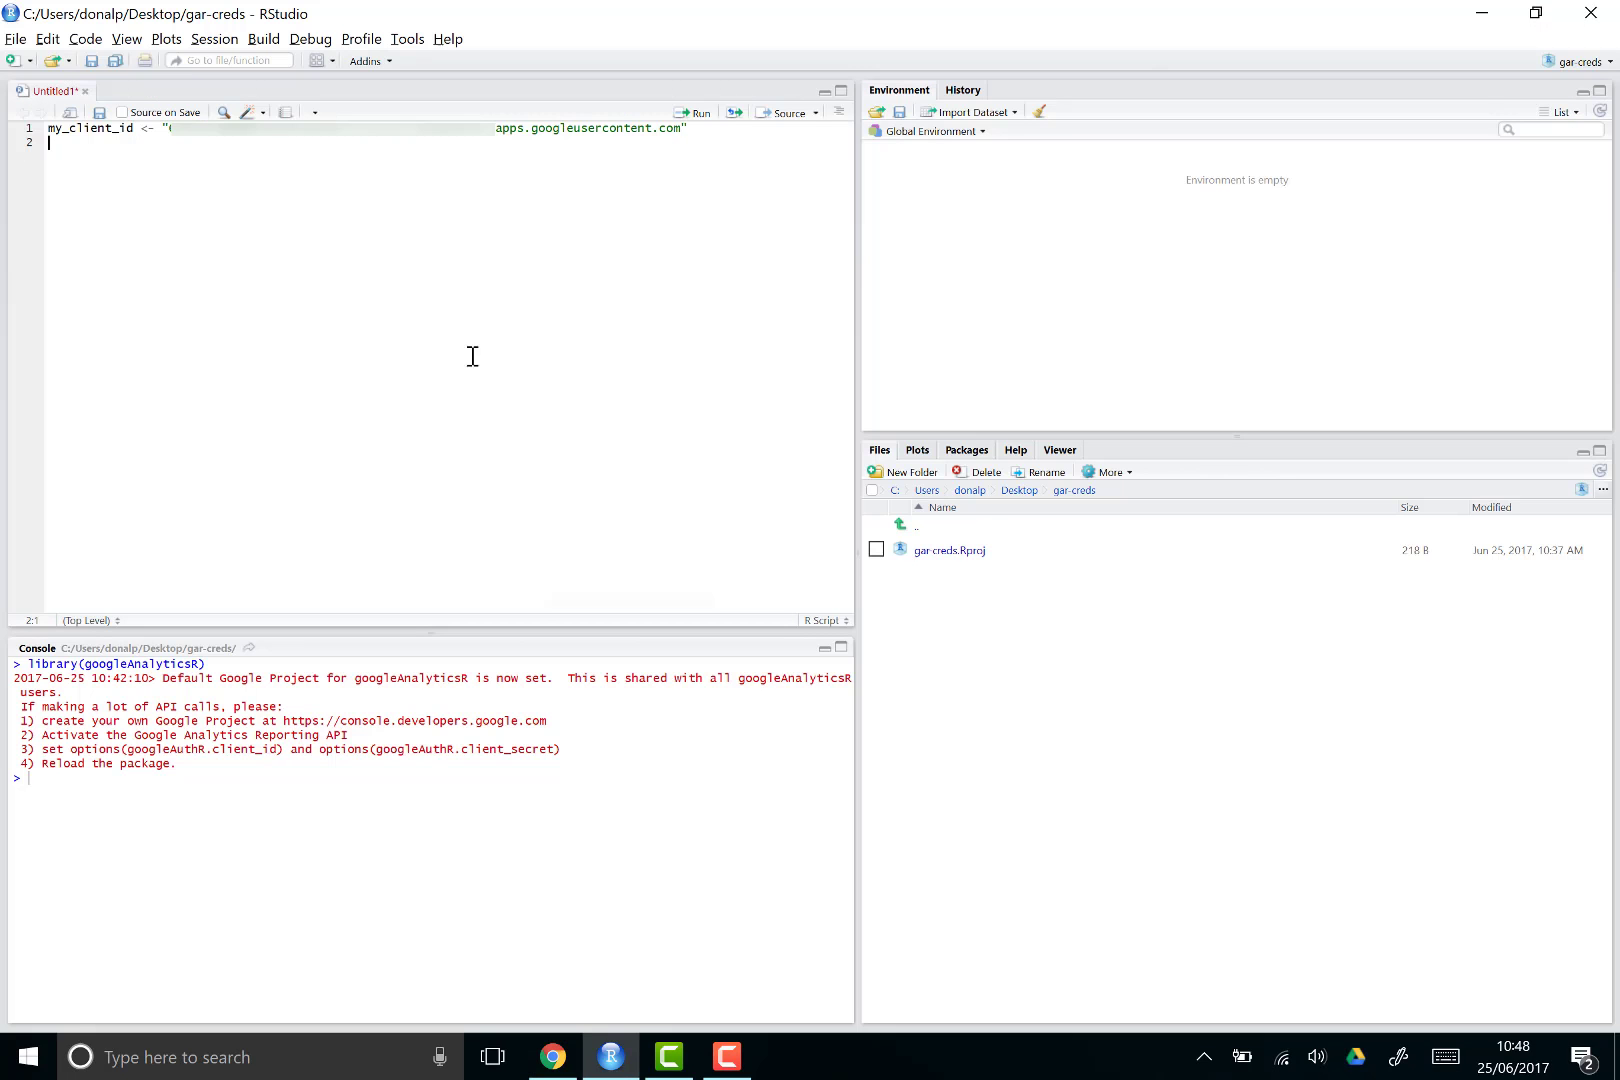
{"action": "type", "text": "my_client_secret <- \""}
{"action": "key", "text": "ctrl+v"}
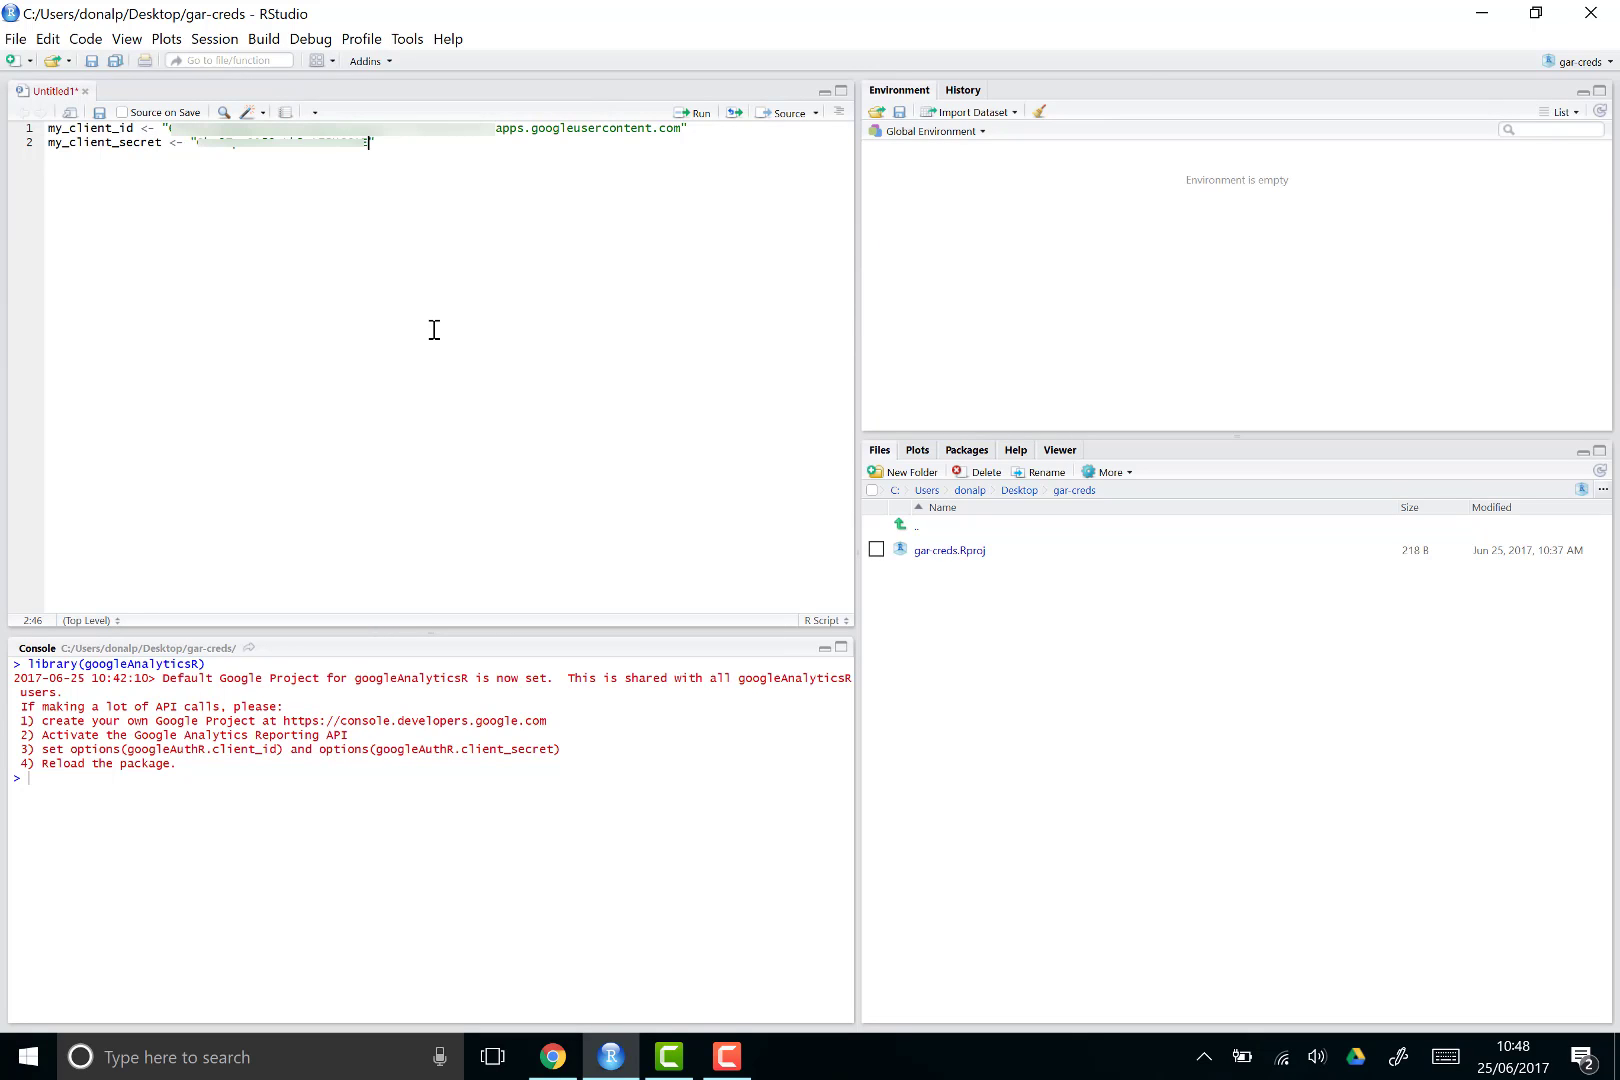
{"action": "key", "text": "End"}
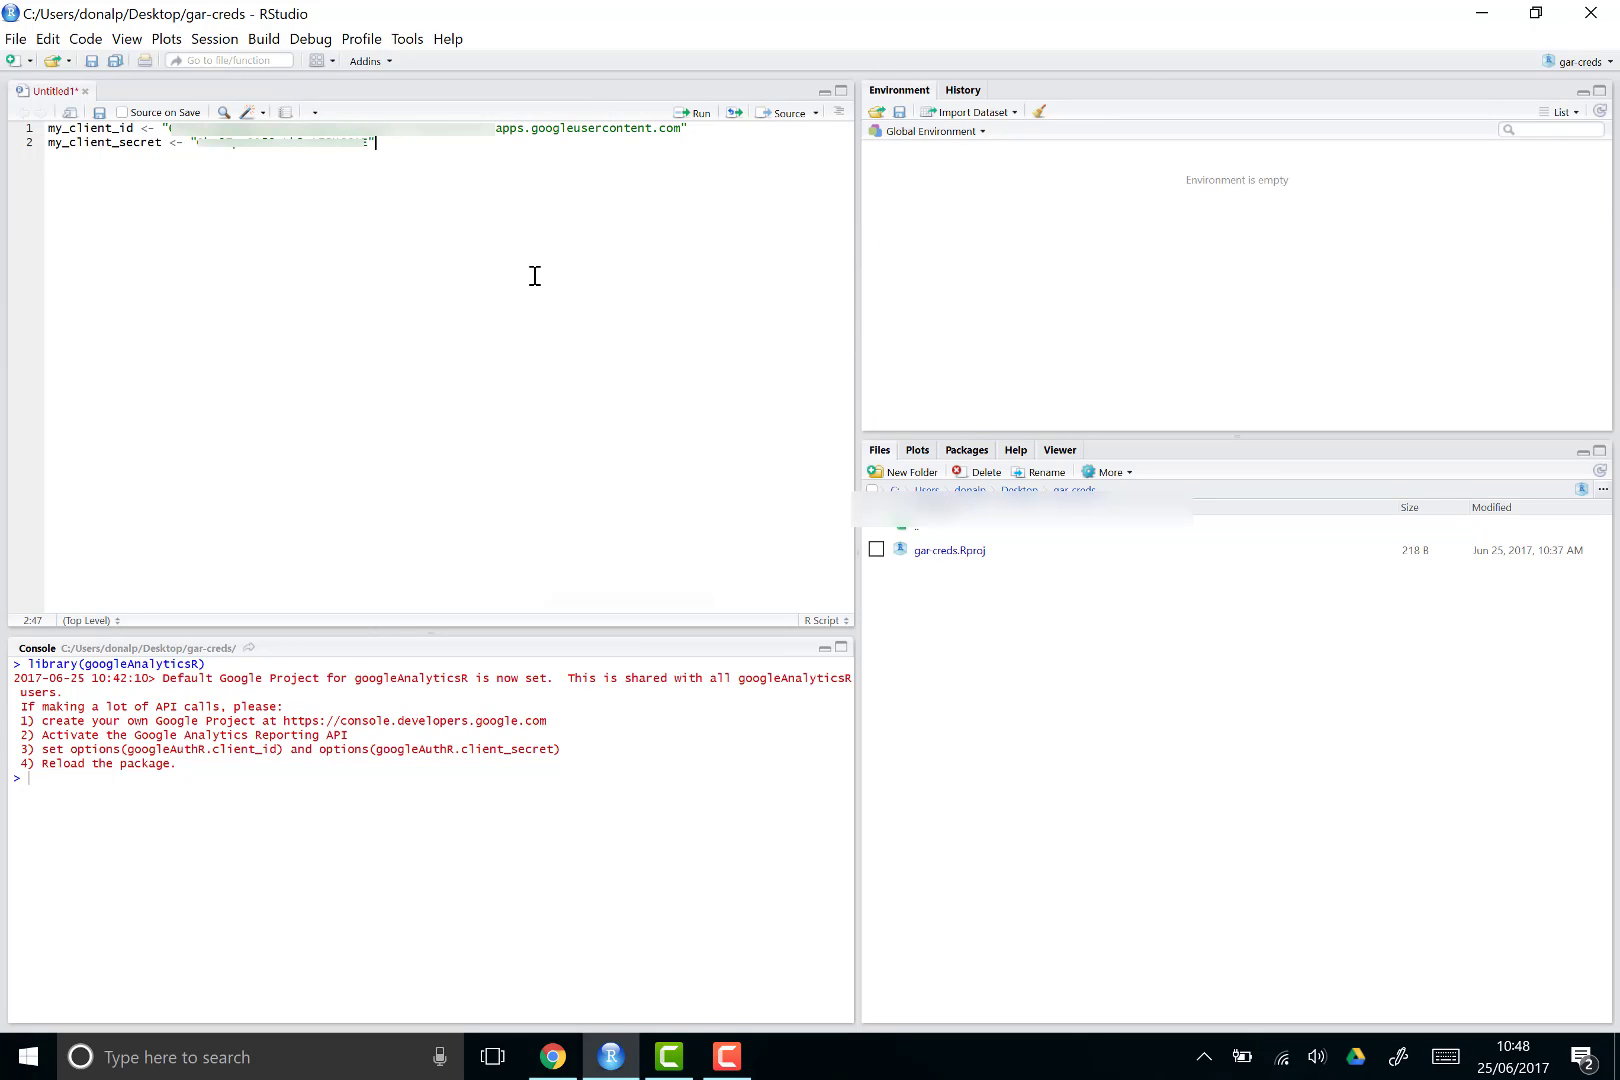
Switch to Chrome, dismiss the OAuth client dialog and check the enabled APIs on the gar-creds project's dashboard.
{"action": "key", "text": "alt+Tab"}
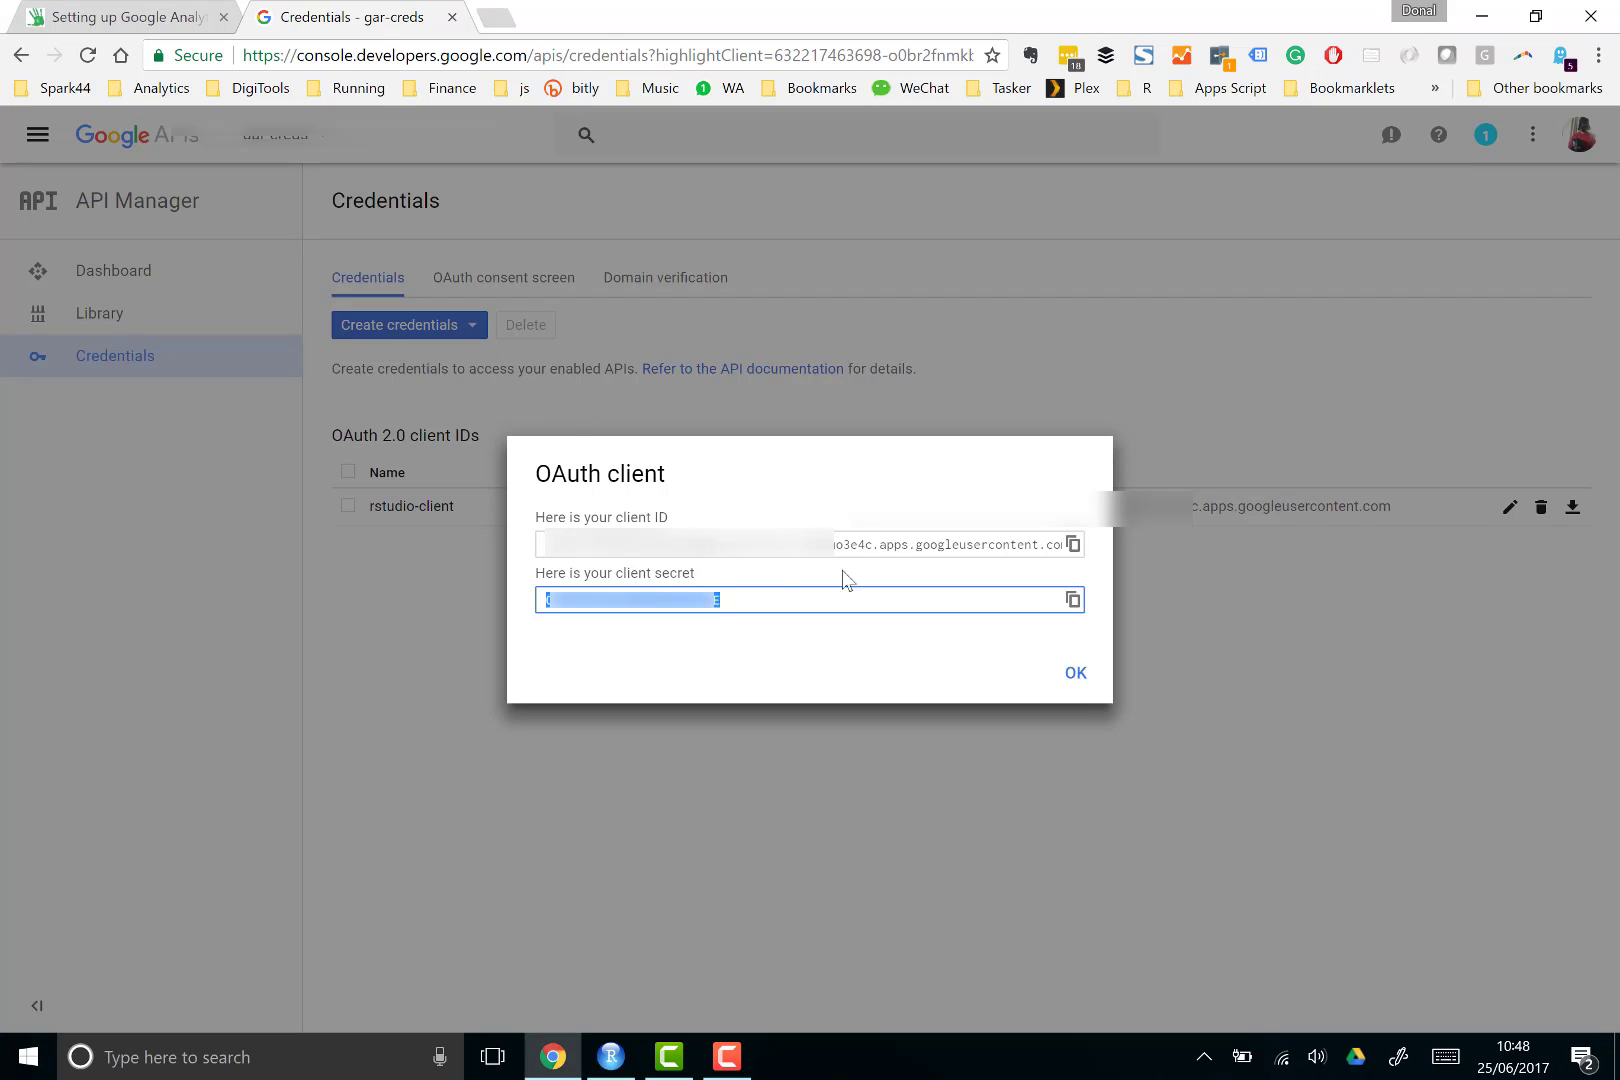
{"action": "left_click", "coordinate": [1076, 670]}
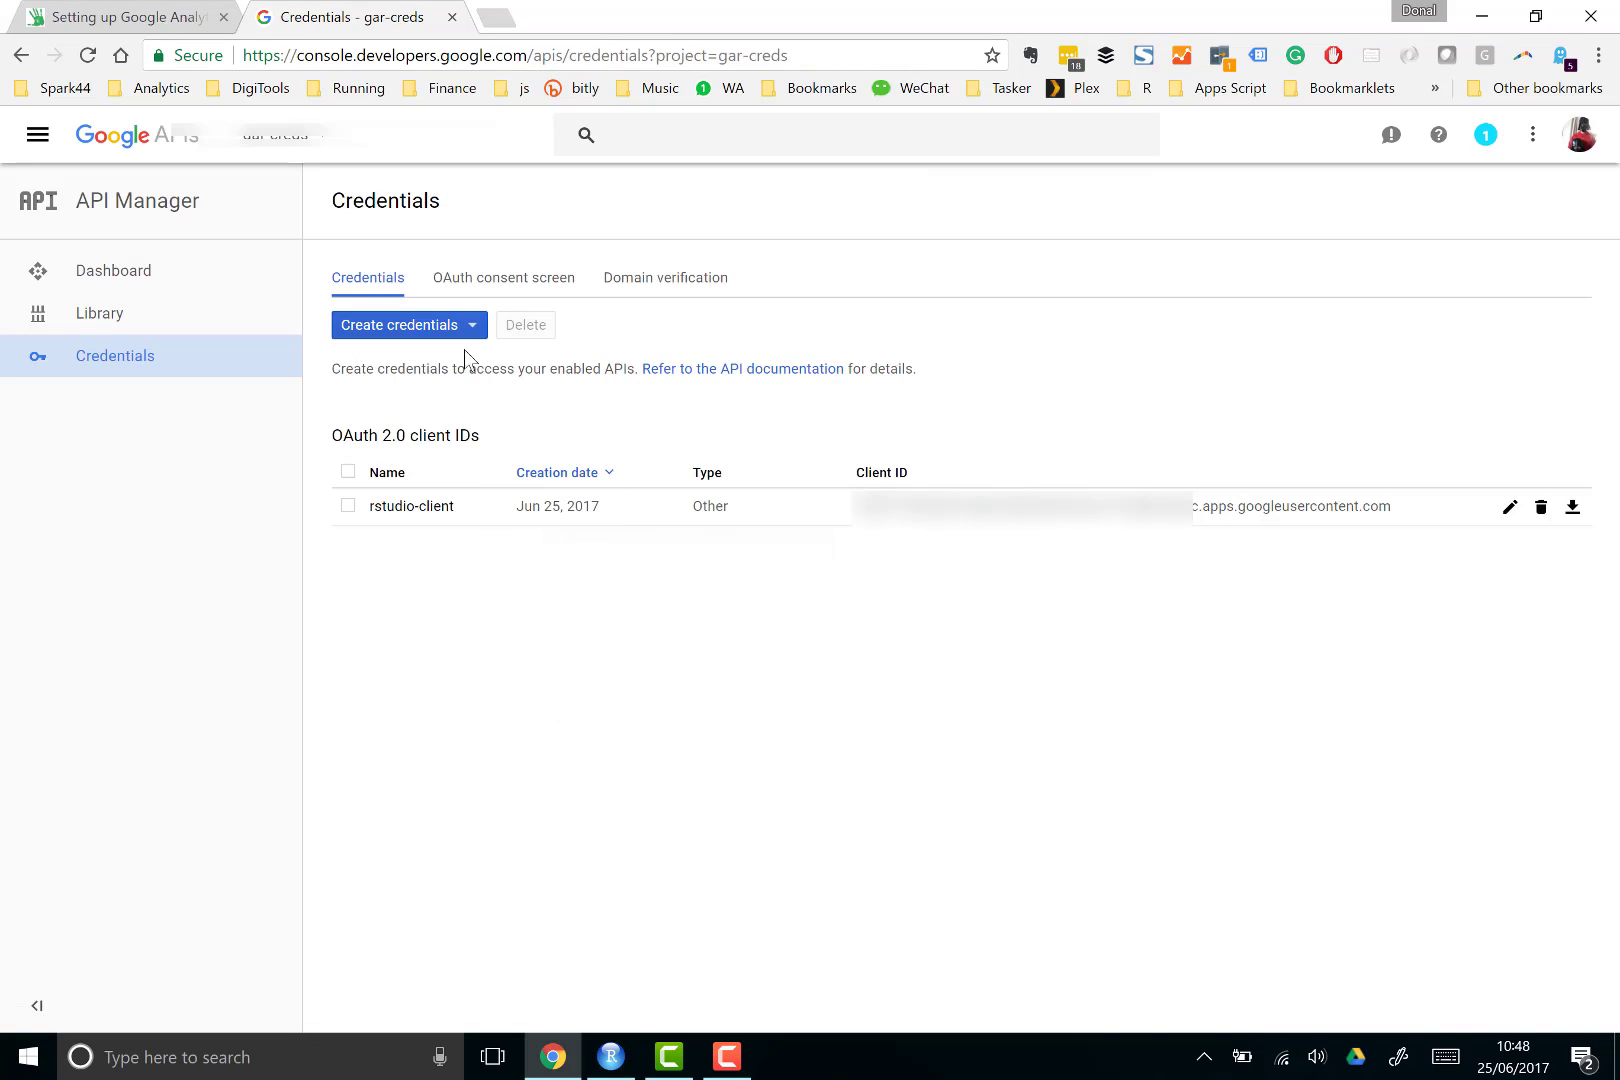
{"action": "left_click", "coordinate": [130, 272]}
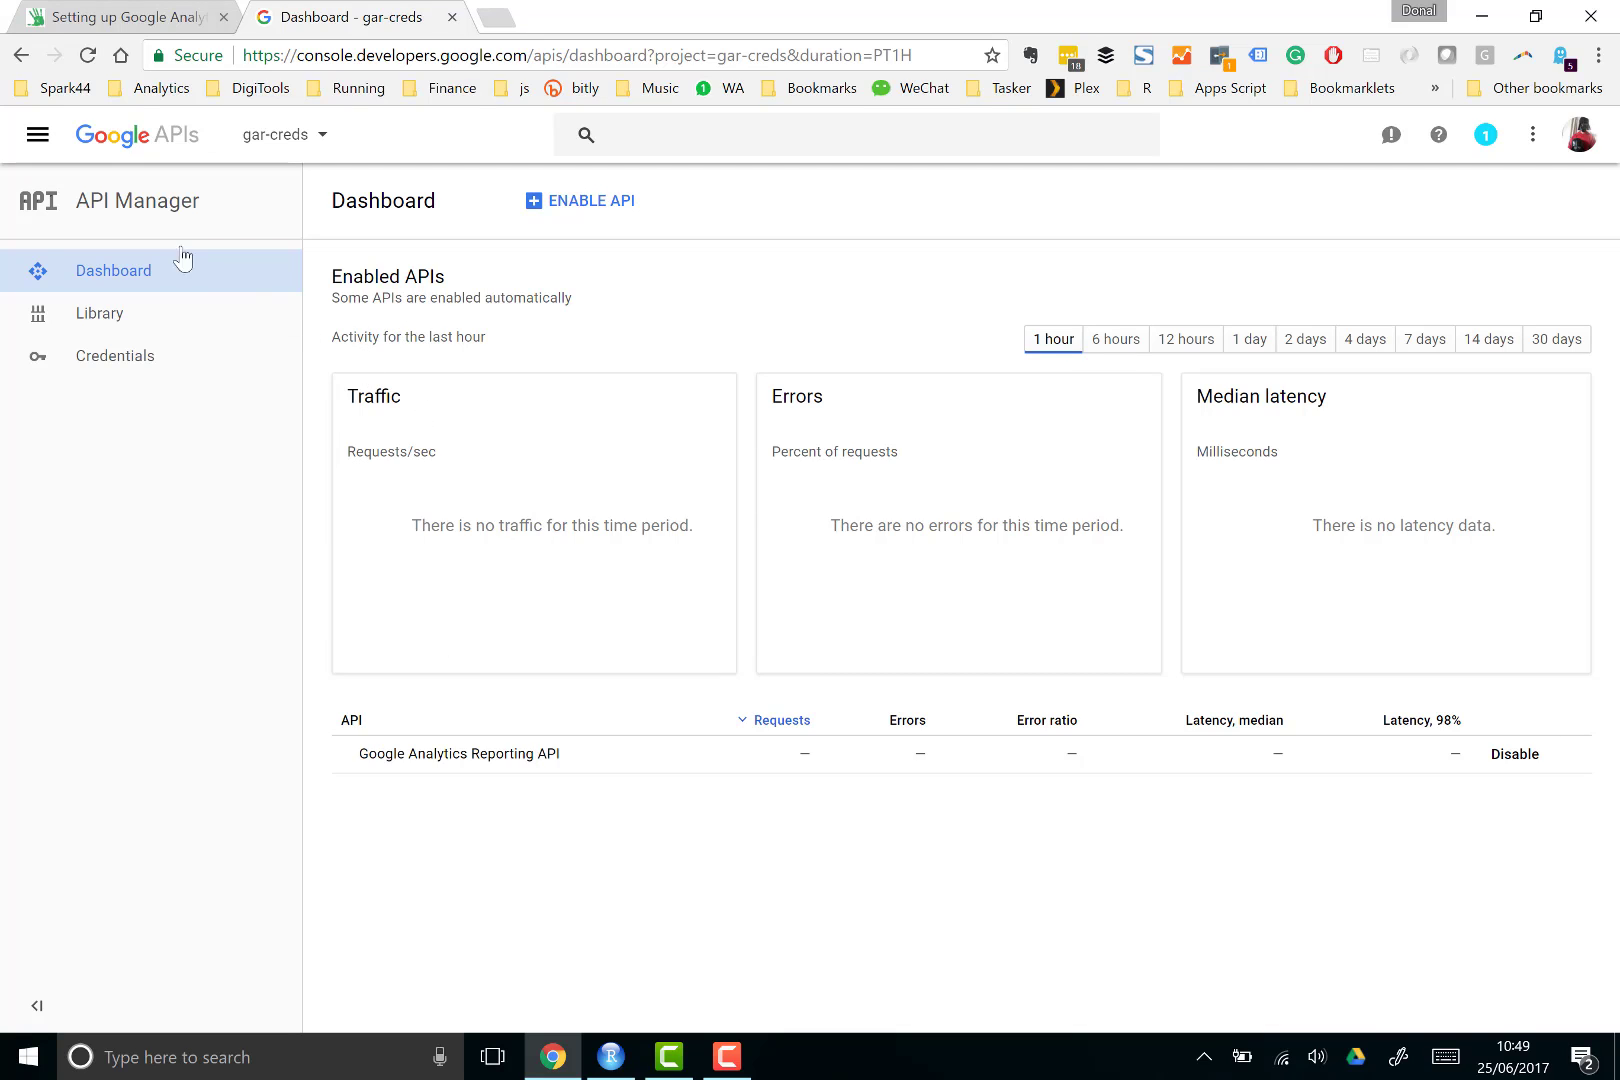
{"action": "left_click", "coordinate": [40, 140]}
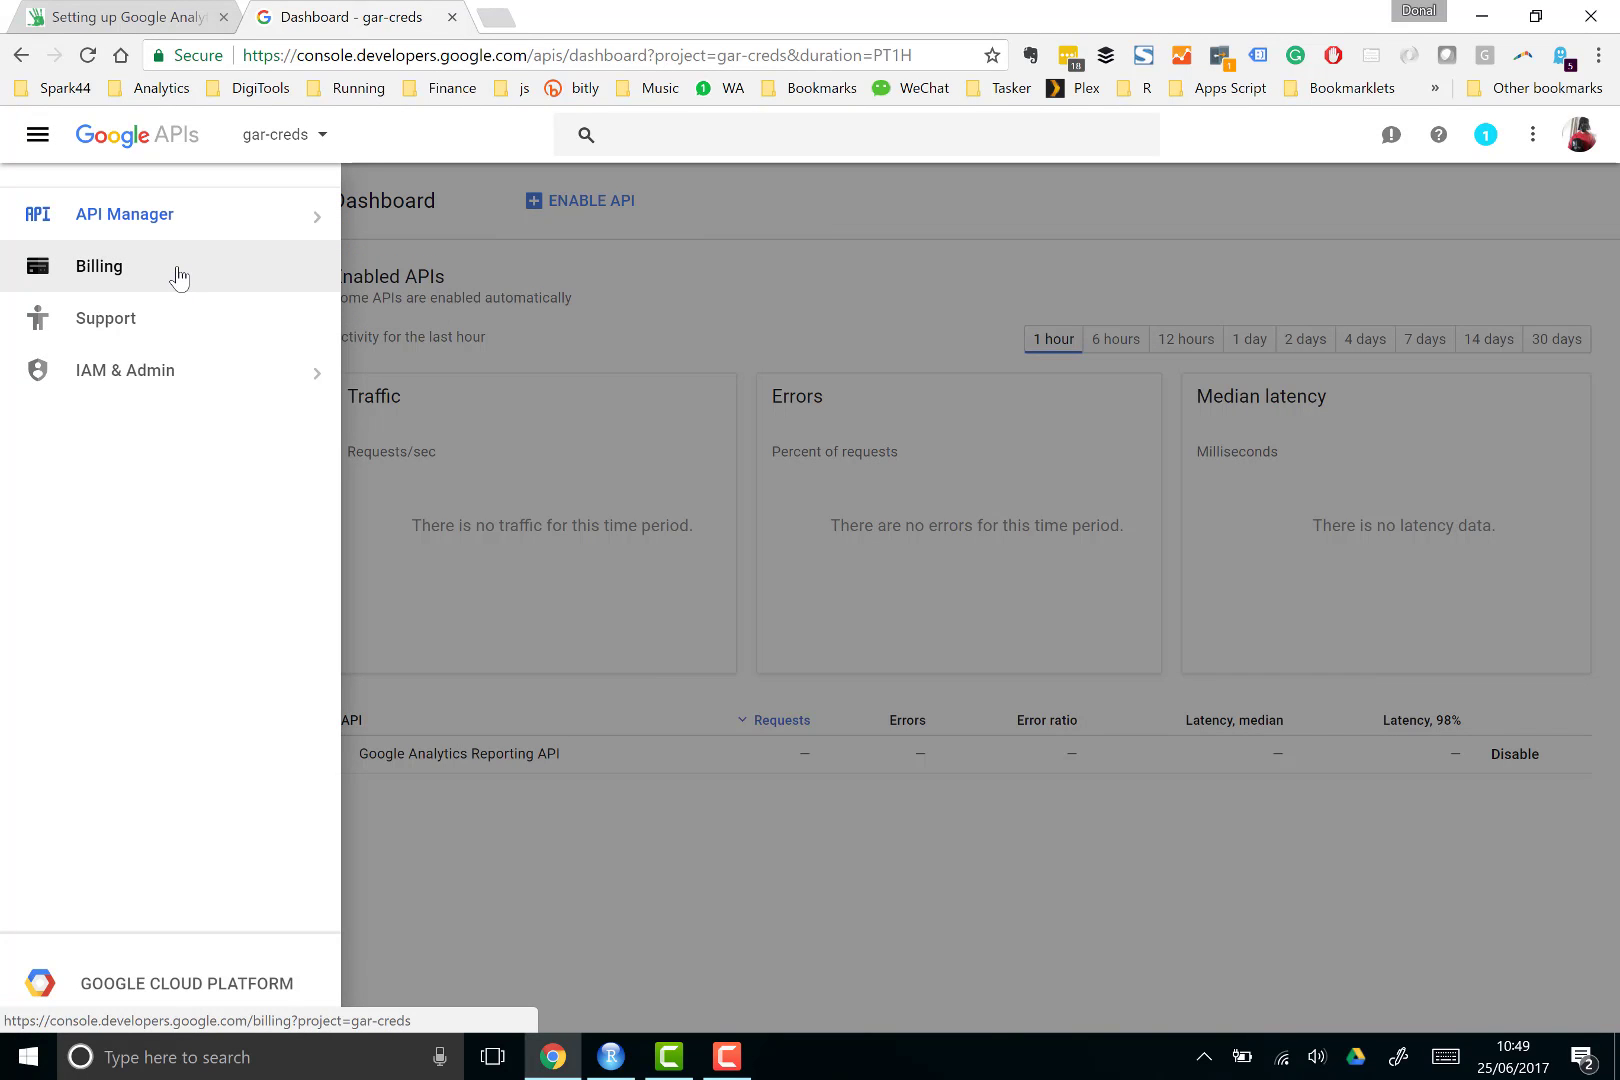
{"action": "left_click", "coordinate": [690, 303]}
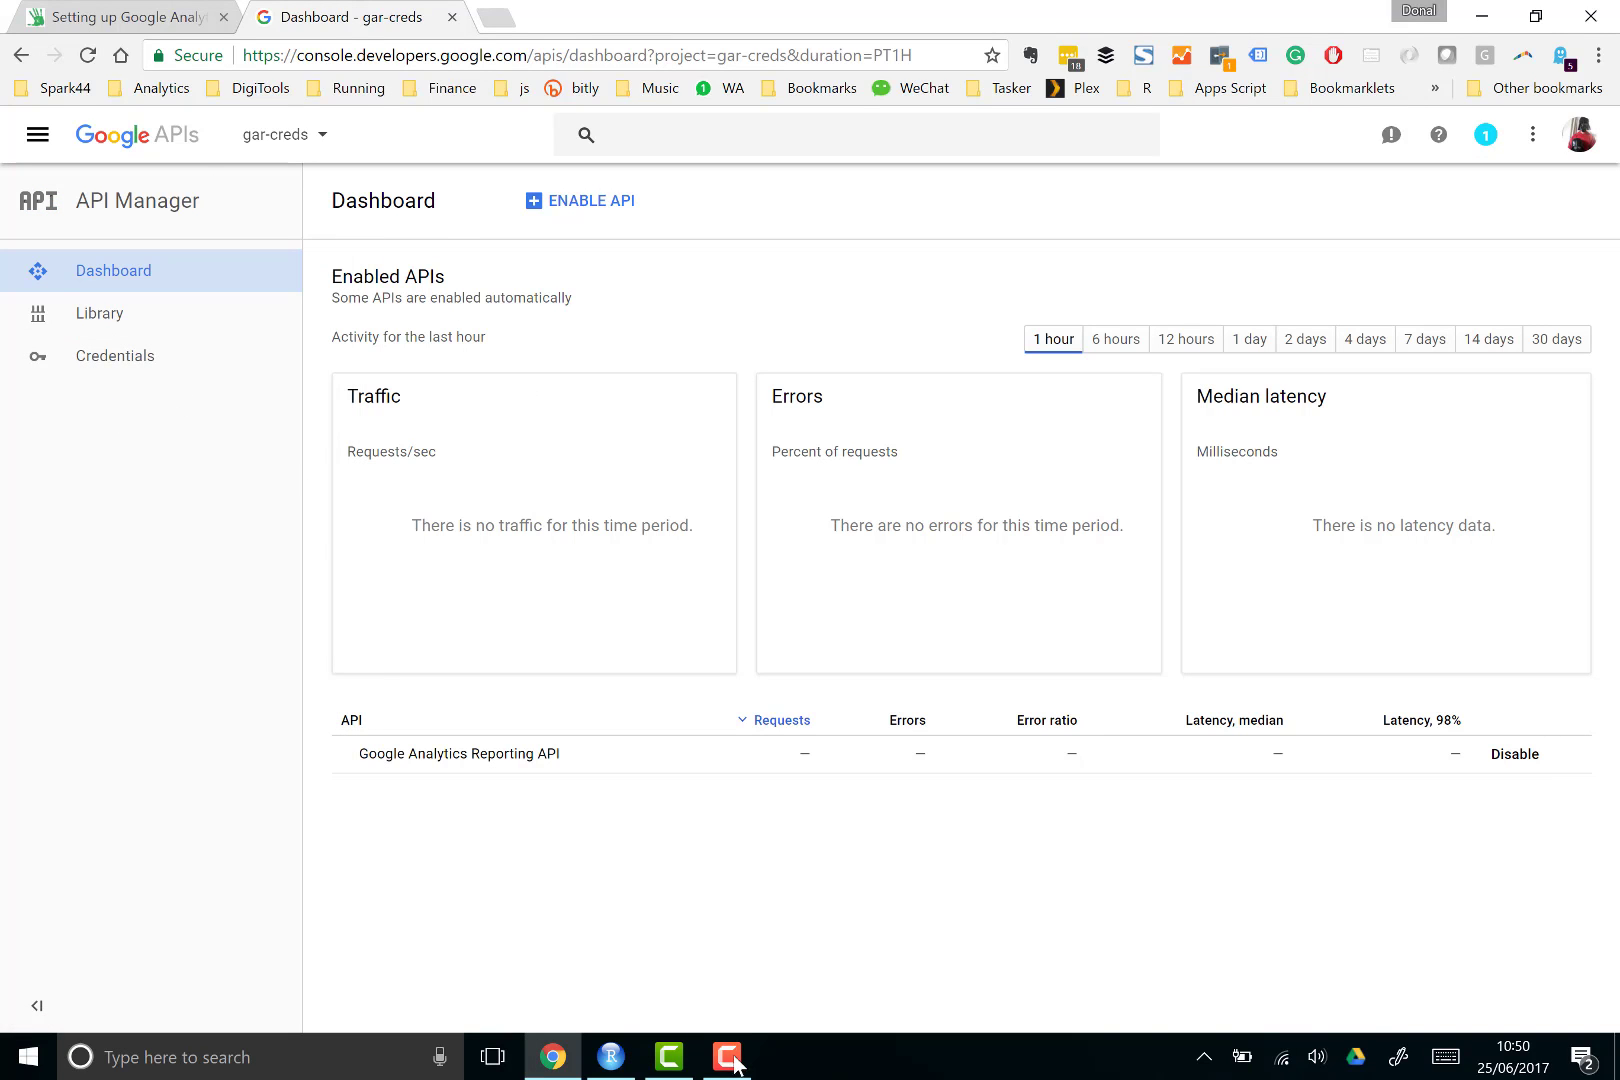
Switch to RStudio and copy the googleAuthR client_id and client_secret option text from the console message into line 4 of the script.
{"action": "left_click", "coordinate": [611, 1057]}
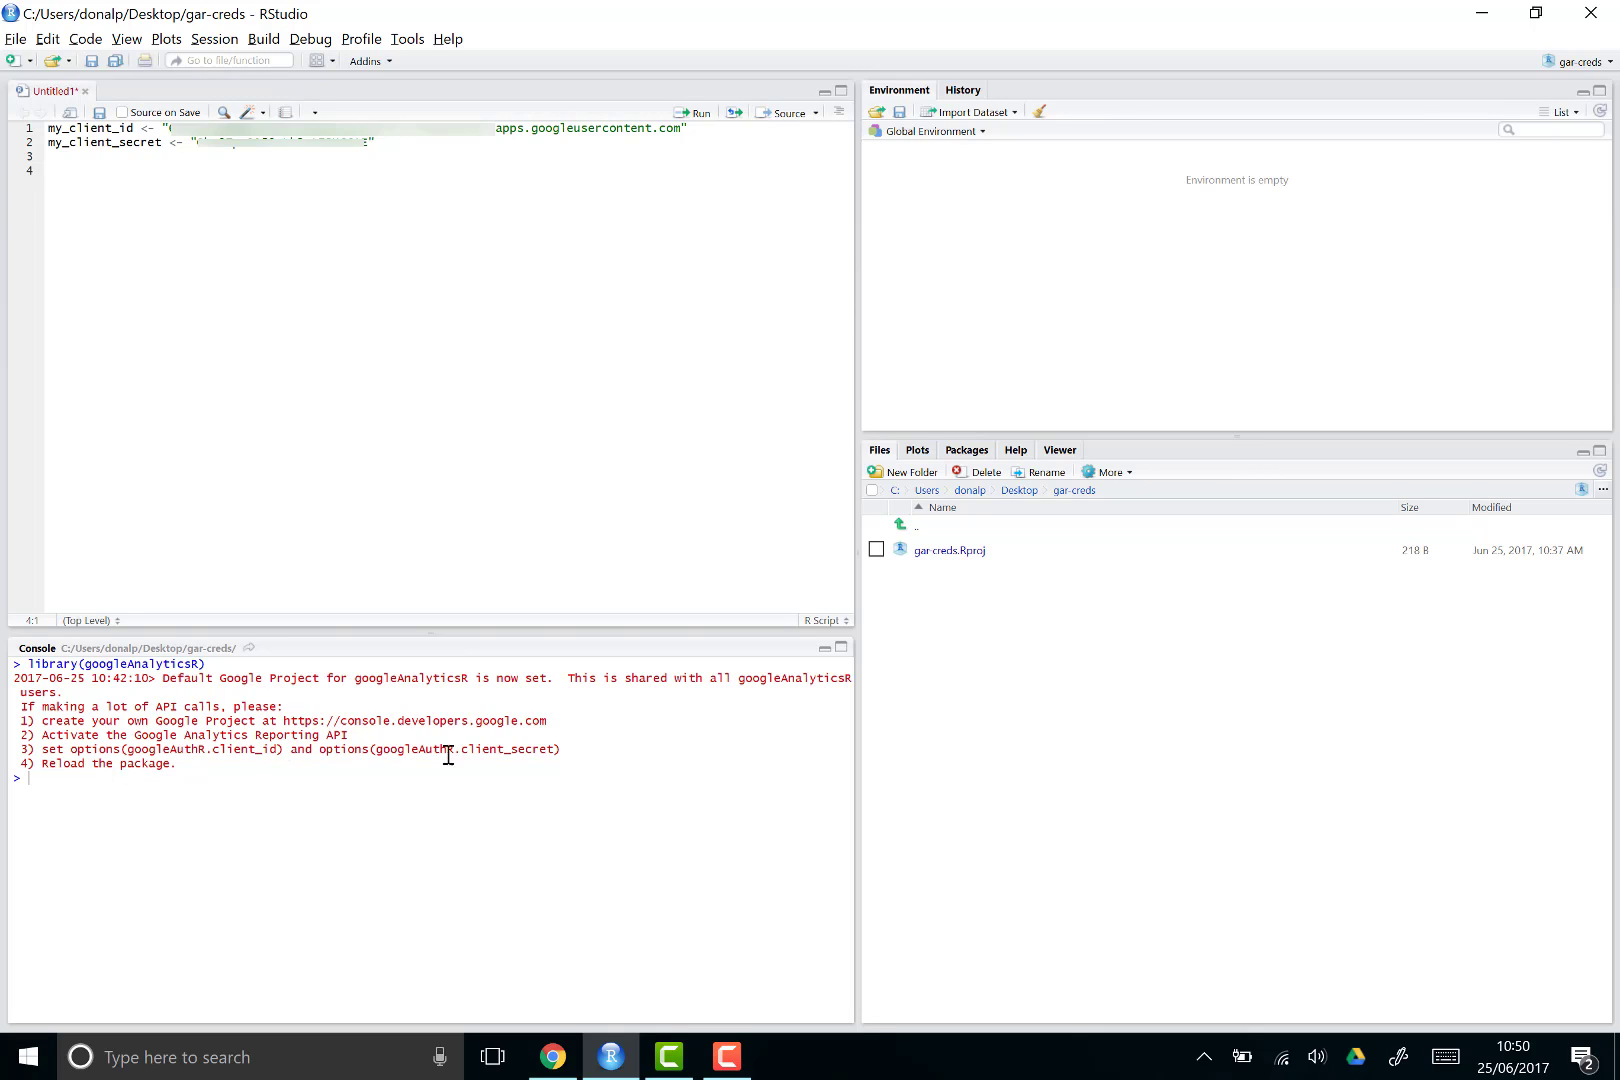
{"action": "left_click_drag", "start_coordinate": [579, 748], "coordinate": [122, 757]}
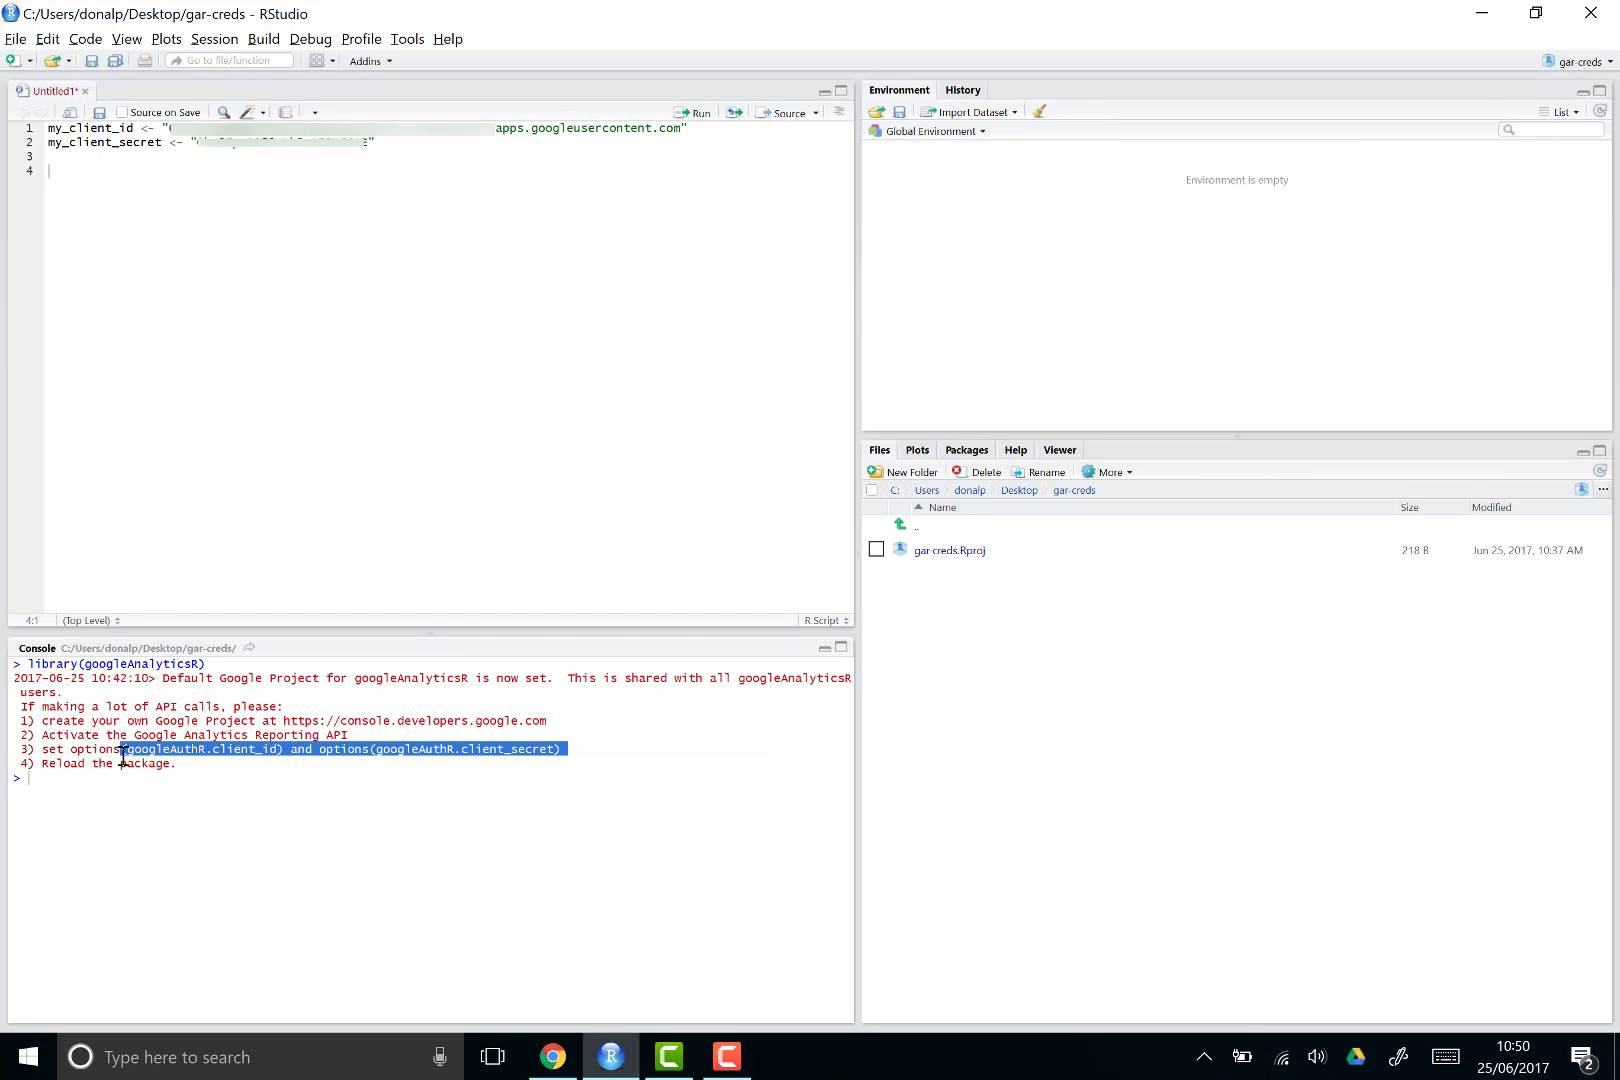
{"action": "key", "text": "ctrl+c"}
{"action": "left_click", "coordinate": [350, 339]}
{"action": "key", "text": "ctrl+v"}
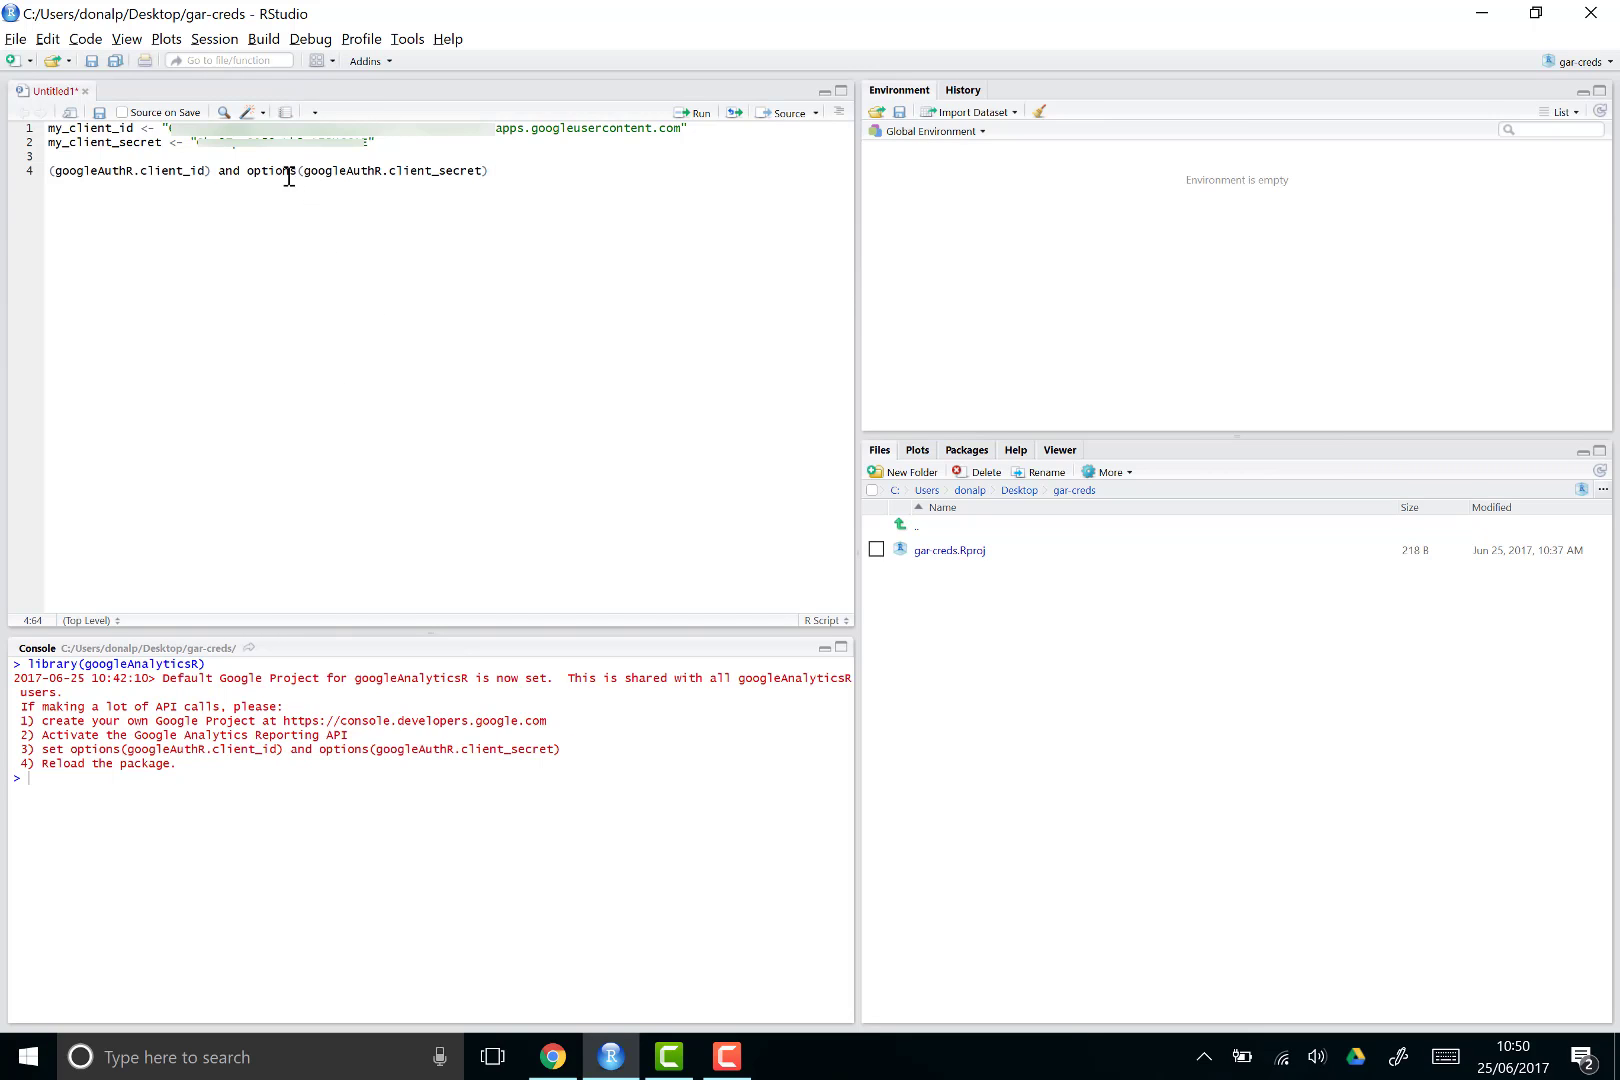
Split the pasted text into options(googleAuthR.client_id) on line 4 and options(googleAuthR.client_secret) on line 5.
{"action": "left_click_drag", "start_coordinate": [221, 172], "coordinate": [306, 176]}
{"action": "key", "text": "BackSpace"}
{"action": "key", "text": "Return"}
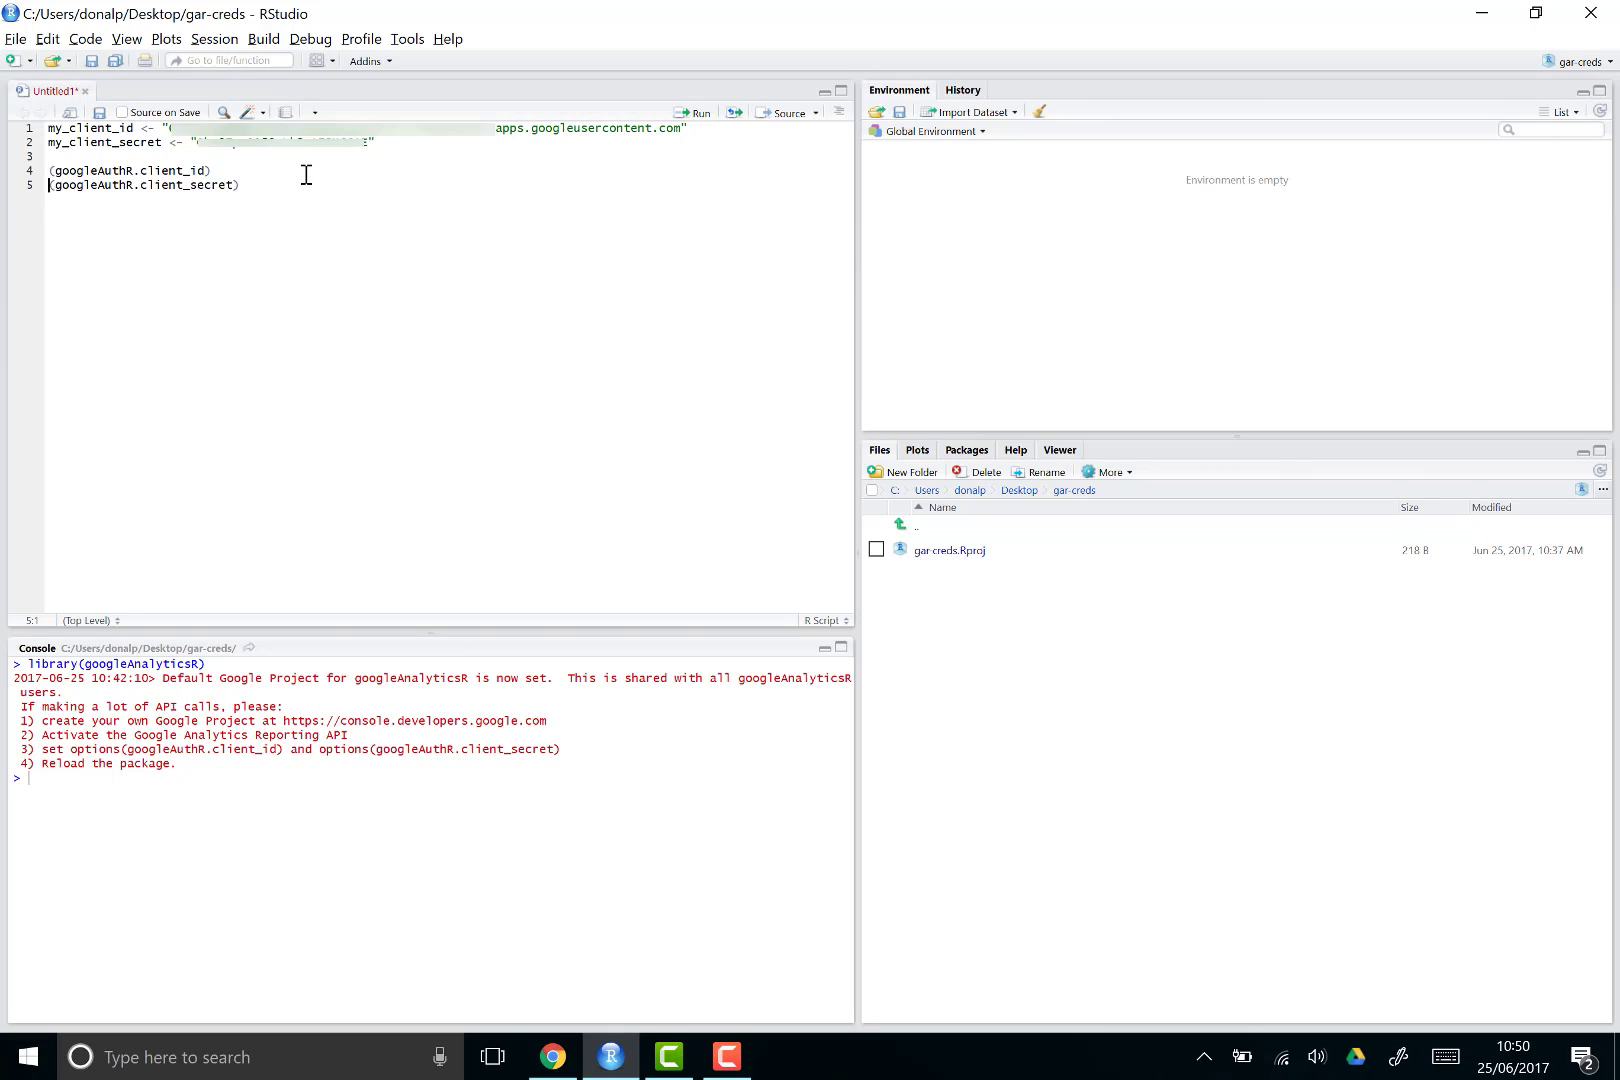
{"action": "type", "text": "options"}
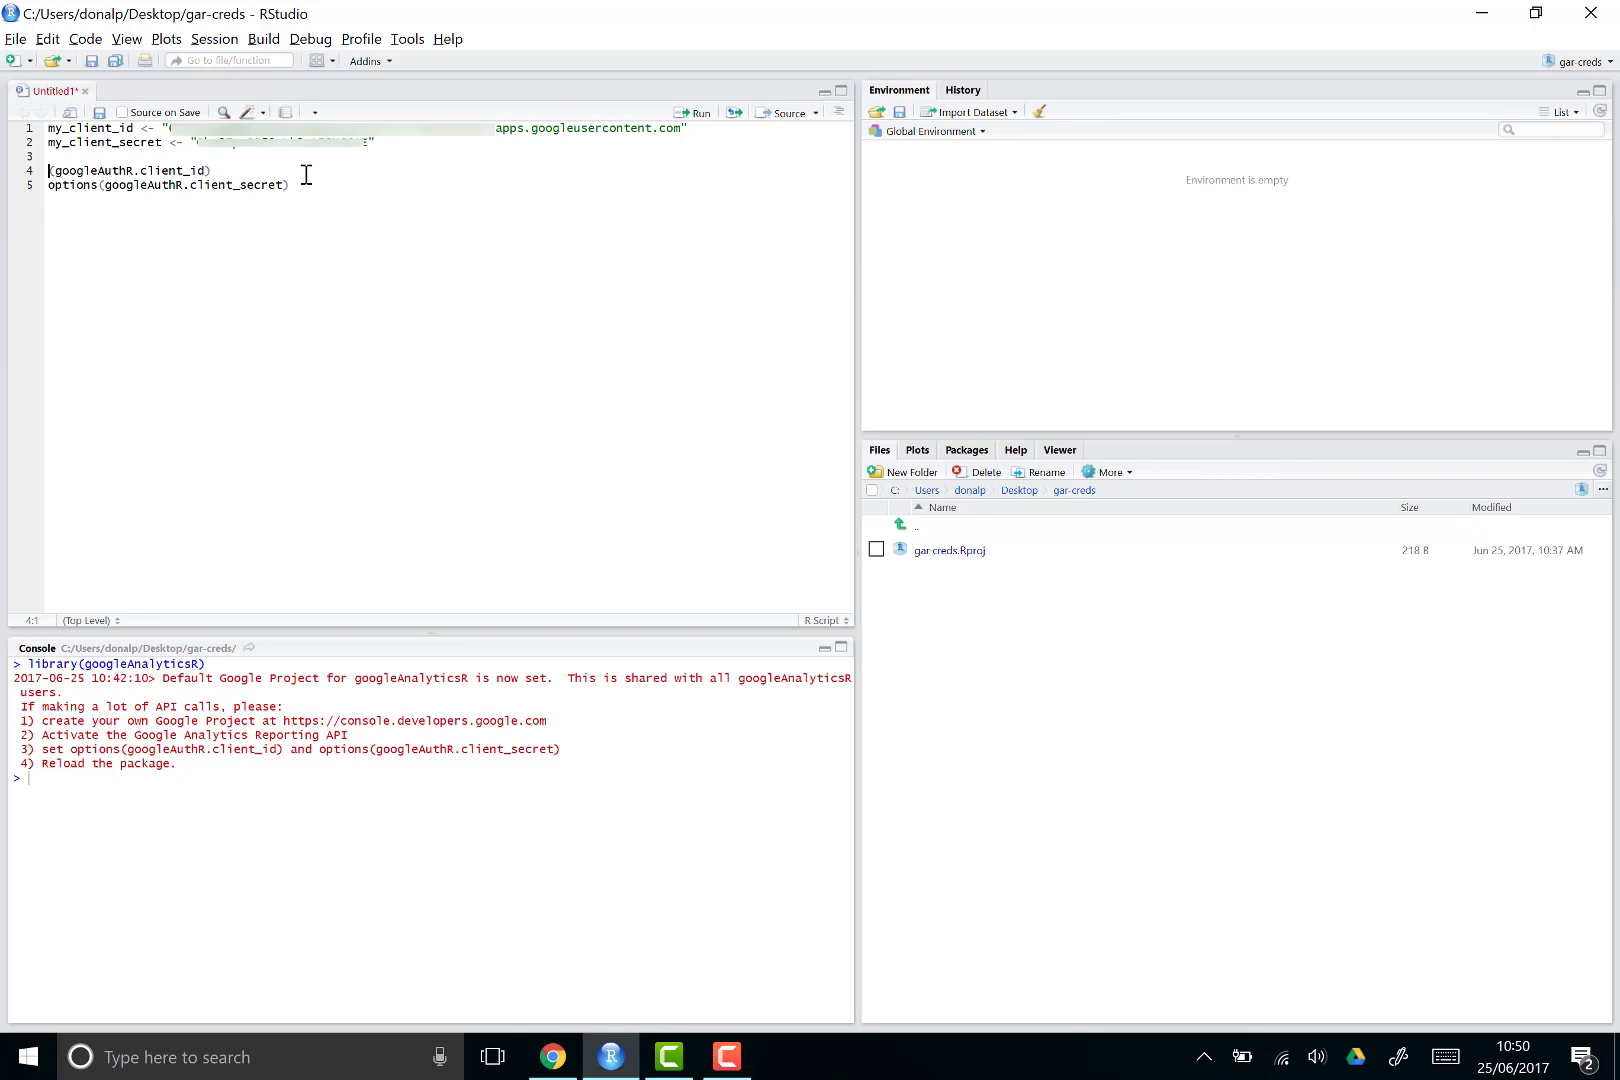
{"action": "type", "text": "options"}
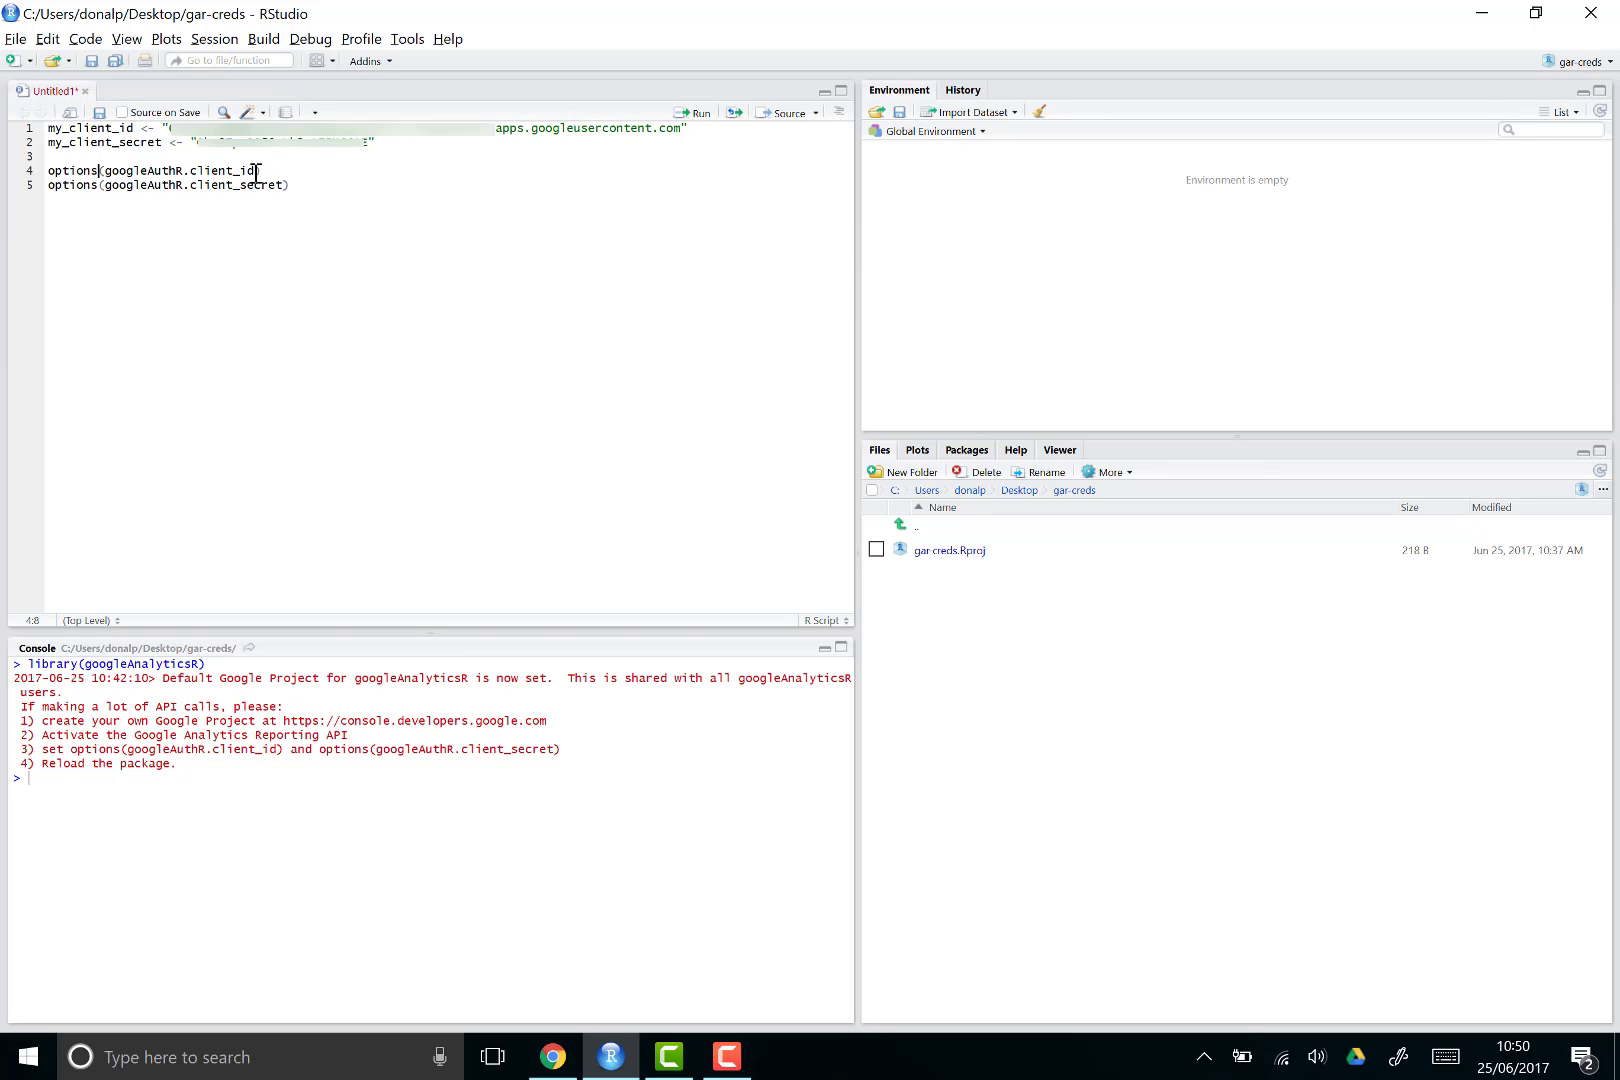
Set googleAuthR.client_id to my_client_id and googleAuthR.client_secret to my_client_secret in the two options calls.
{"action": "left_click", "coordinate": [256, 172]}
{"action": "type", "text": "= my_client_"}
{"action": "key", "text": "Tab"}
{"action": "key", "text": "Down"}
{"action": "key", "text": "Left"}
{"action": "type", "text": "= my_client_"}
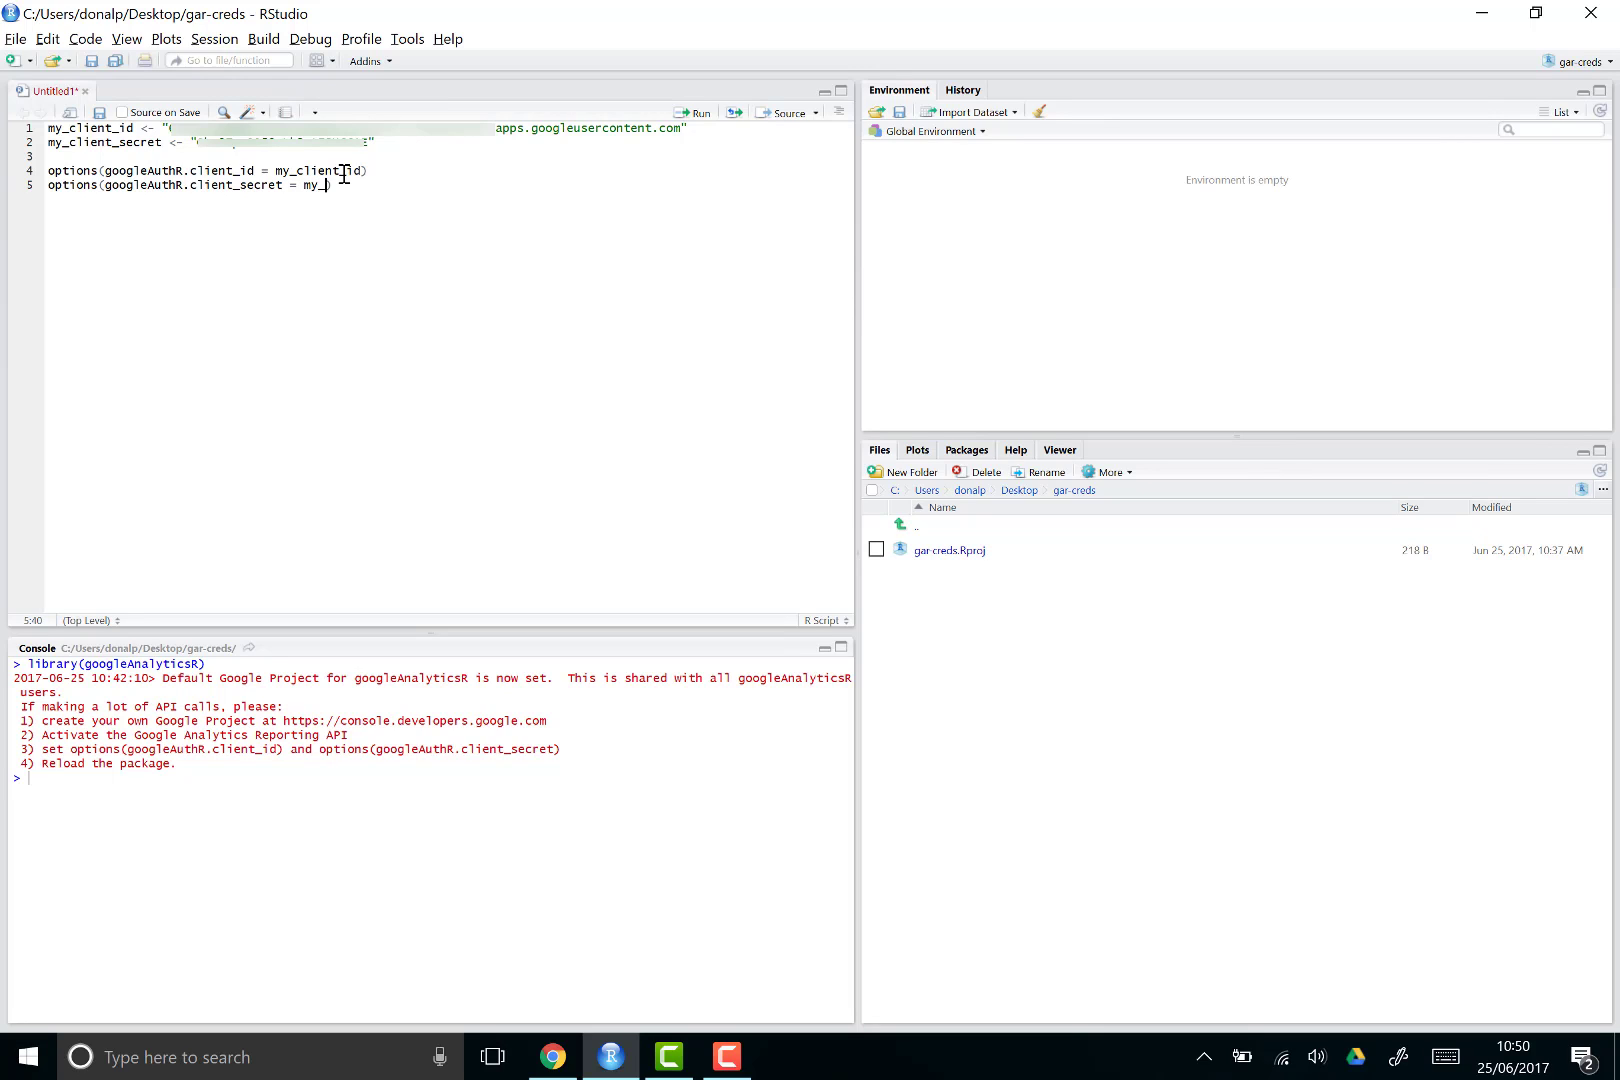
{"action": "type", "text": "s"}
{"action": "key", "text": "BackSpace"}
{"action": "type", "text": "client_secret"}
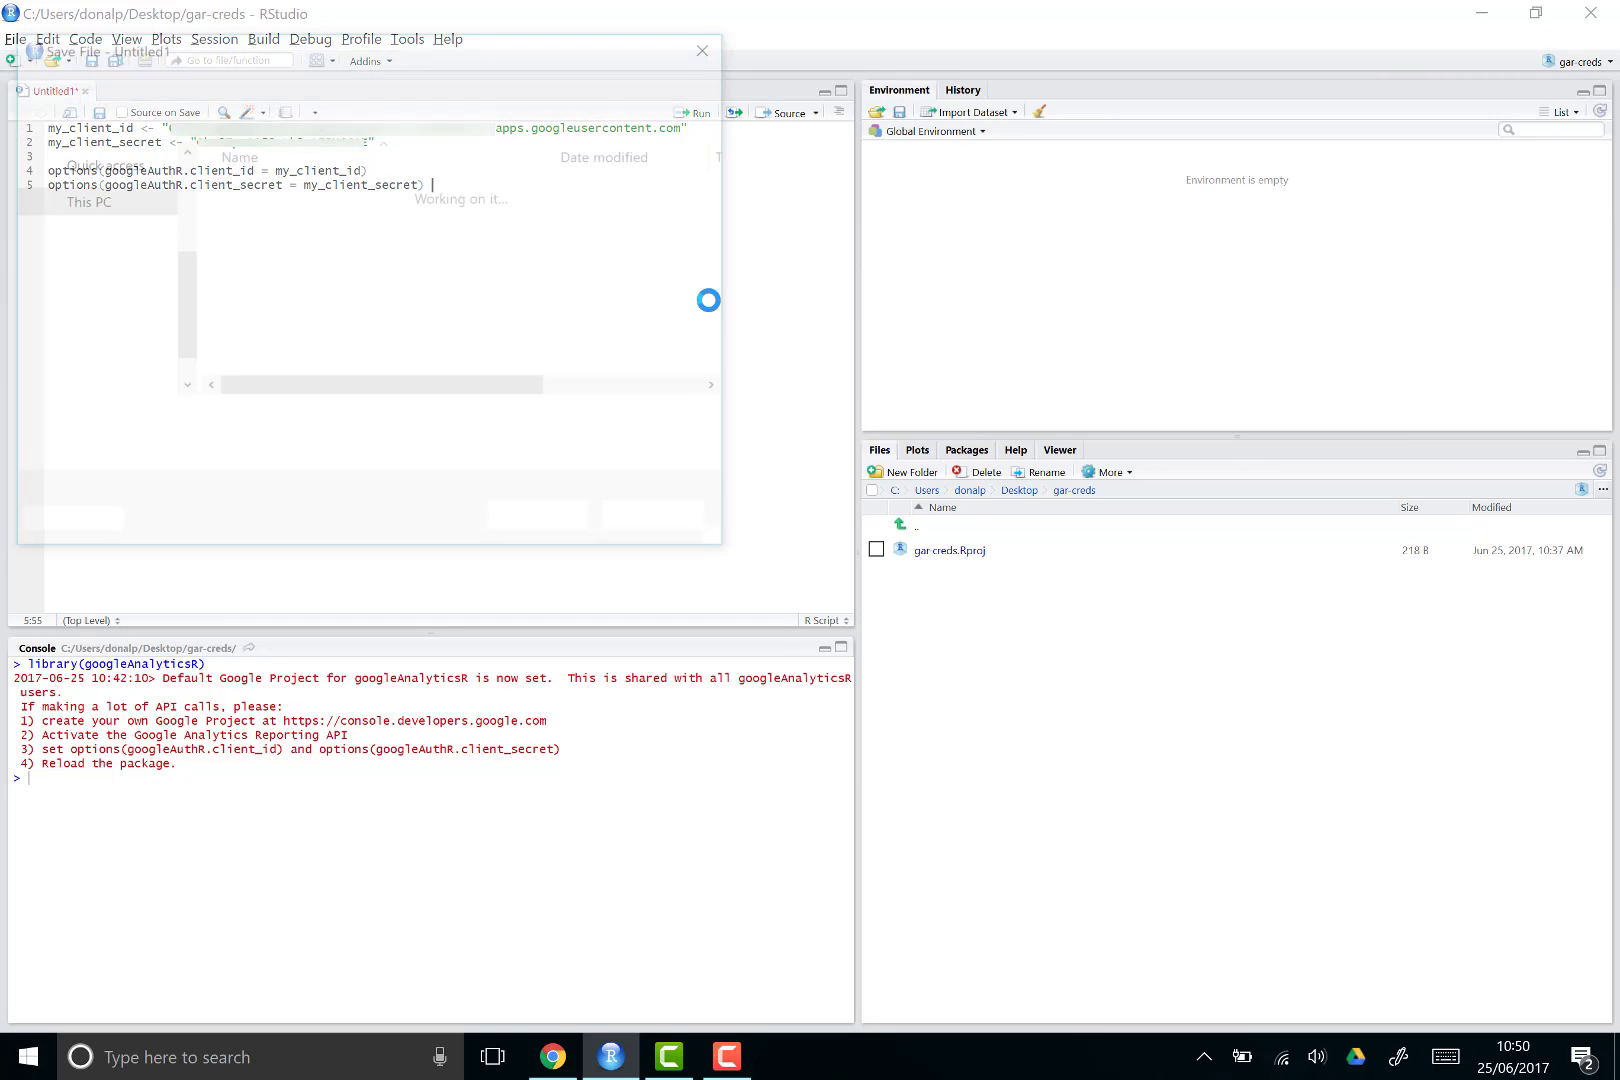
Save the script as auth in the gar-creds folder.
{"action": "type", "text": "aut"}
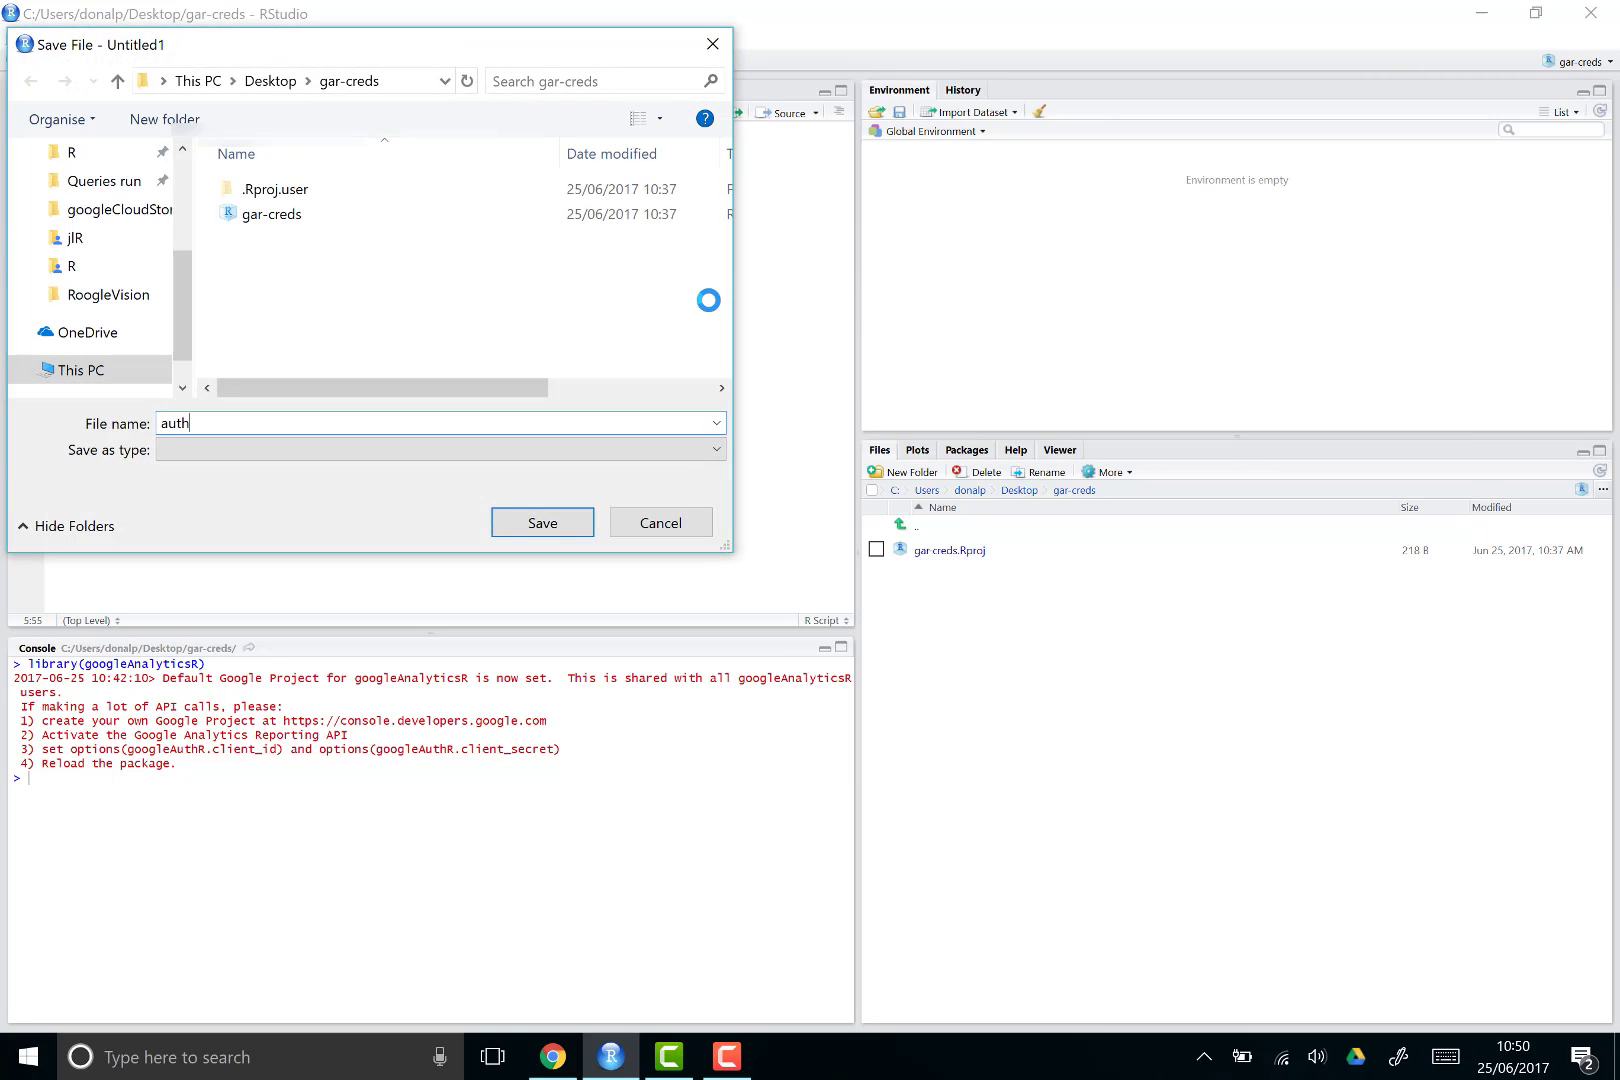
{"action": "type", "text": "h"}
{"action": "key", "text": "Return"}
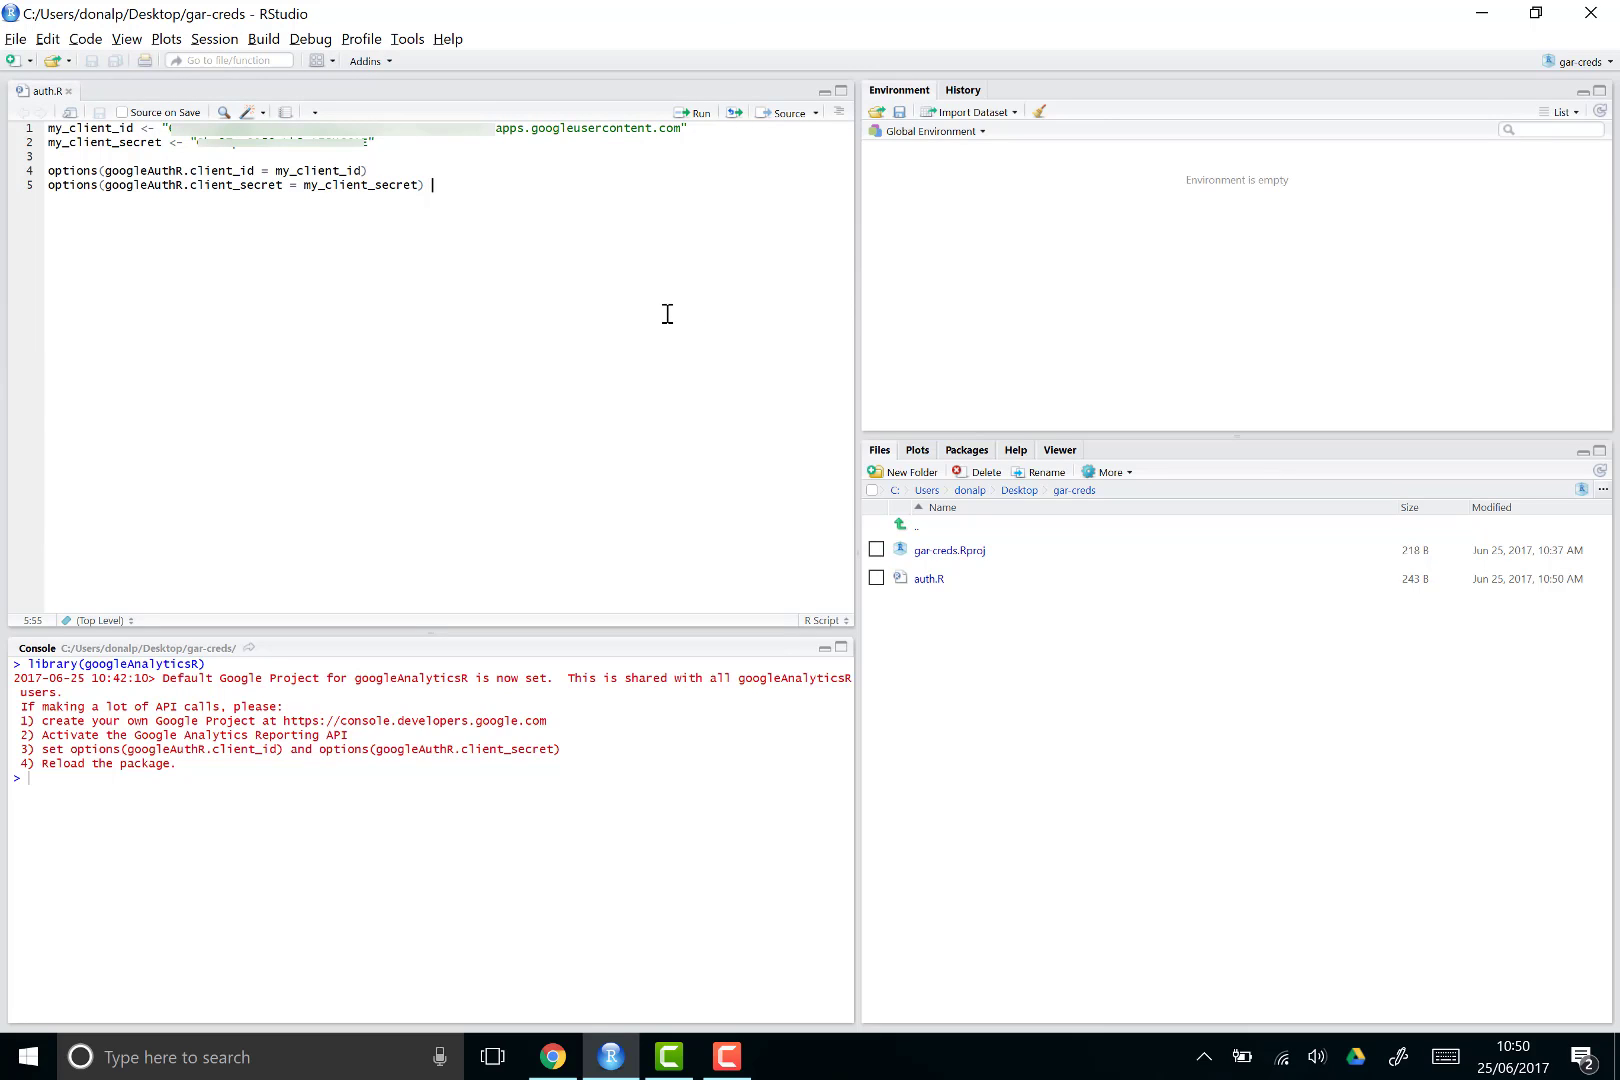
Add library(googleAnalyticsR) as the first line and devtools::reload(pkg = devtools::inst("googleAnalyticsR")) on line 8 of the script.
{"action": "key", "text": "Return"}
{"action": "key", "text": "ctrl+shift+Home"}
{"action": "left_click", "coordinate": [433, 325]}
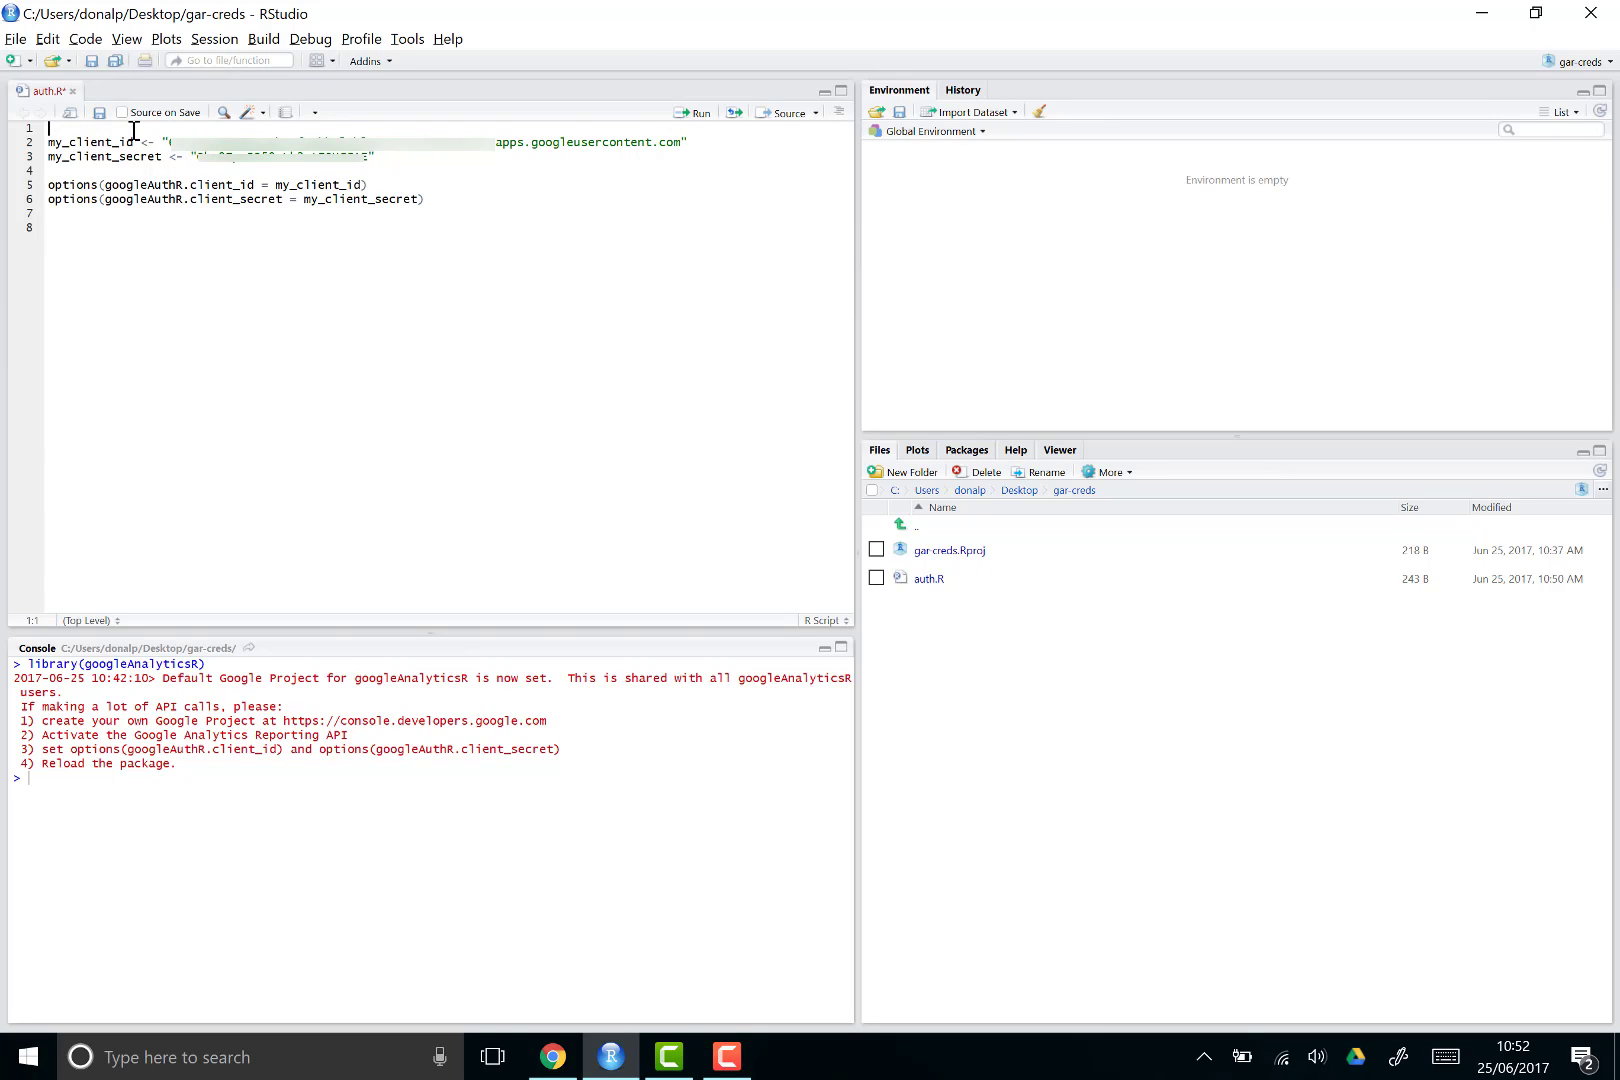
{"action": "type", "text": "brary(googleAnalyticsR"}
{"action": "key", "text": "ctrl+v"}
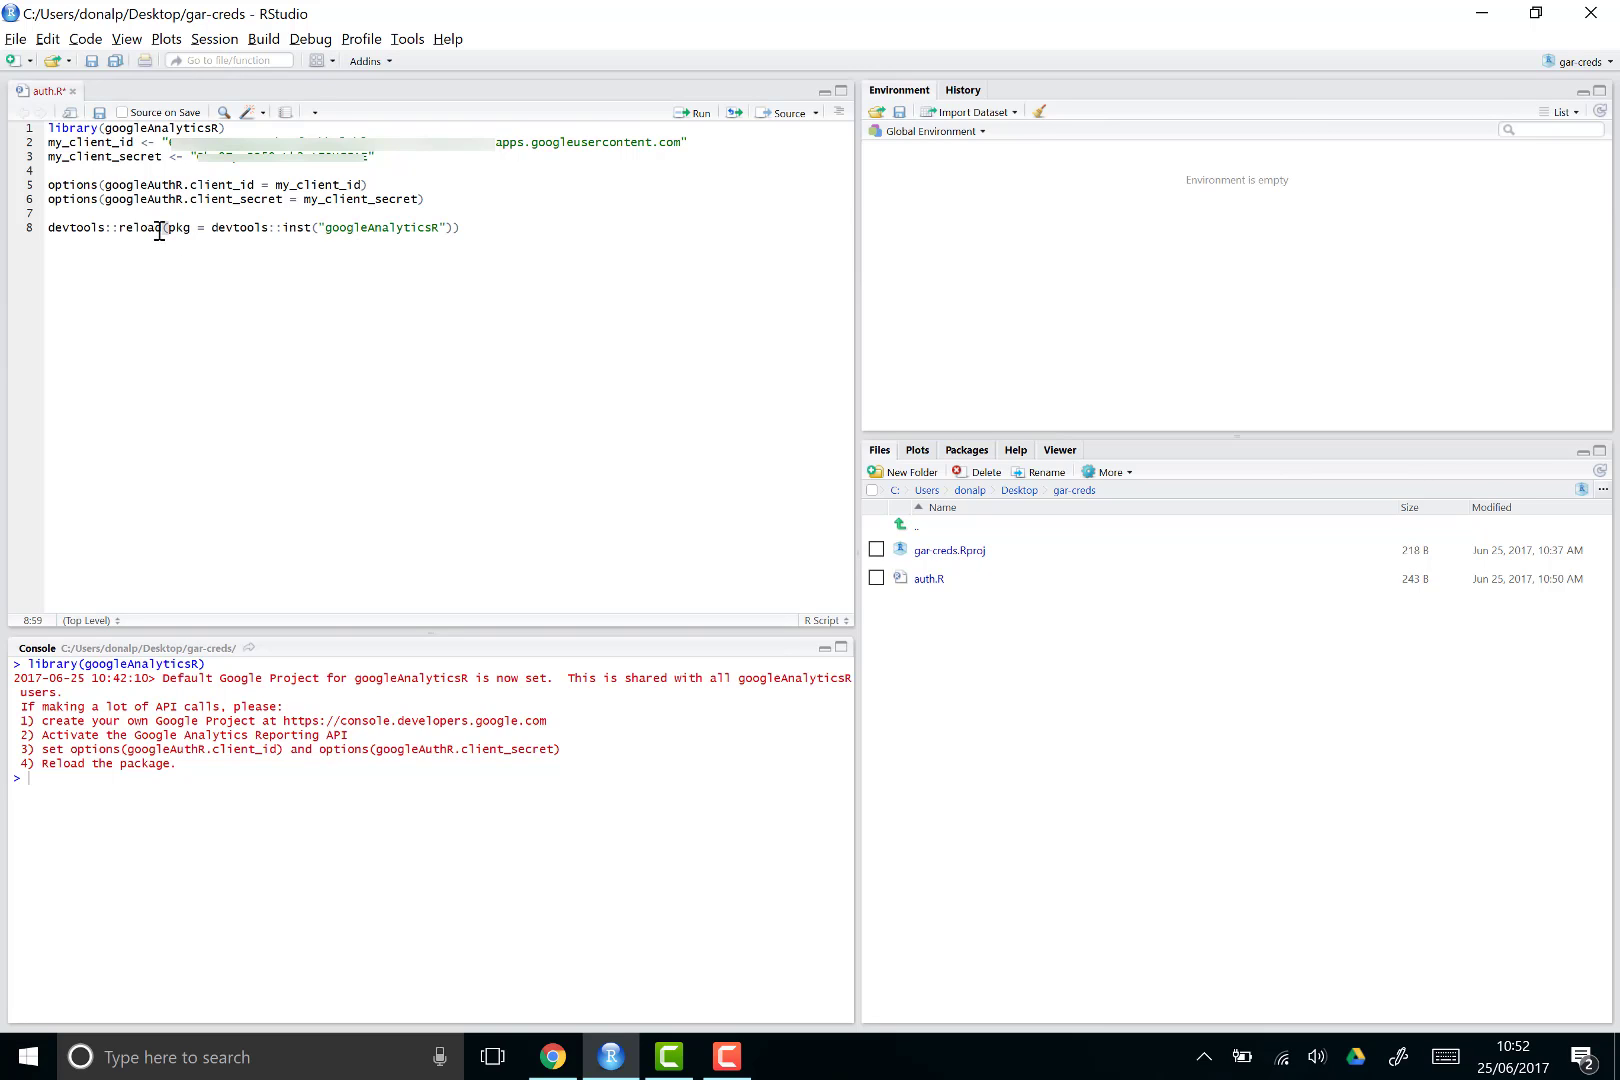
{"action": "double_click", "coordinate": [263, 230]}
{"action": "left_click", "coordinate": [494, 237]}
{"action": "left_click_drag", "start_coordinate": [213, 233], "coordinate": [256, 230]}
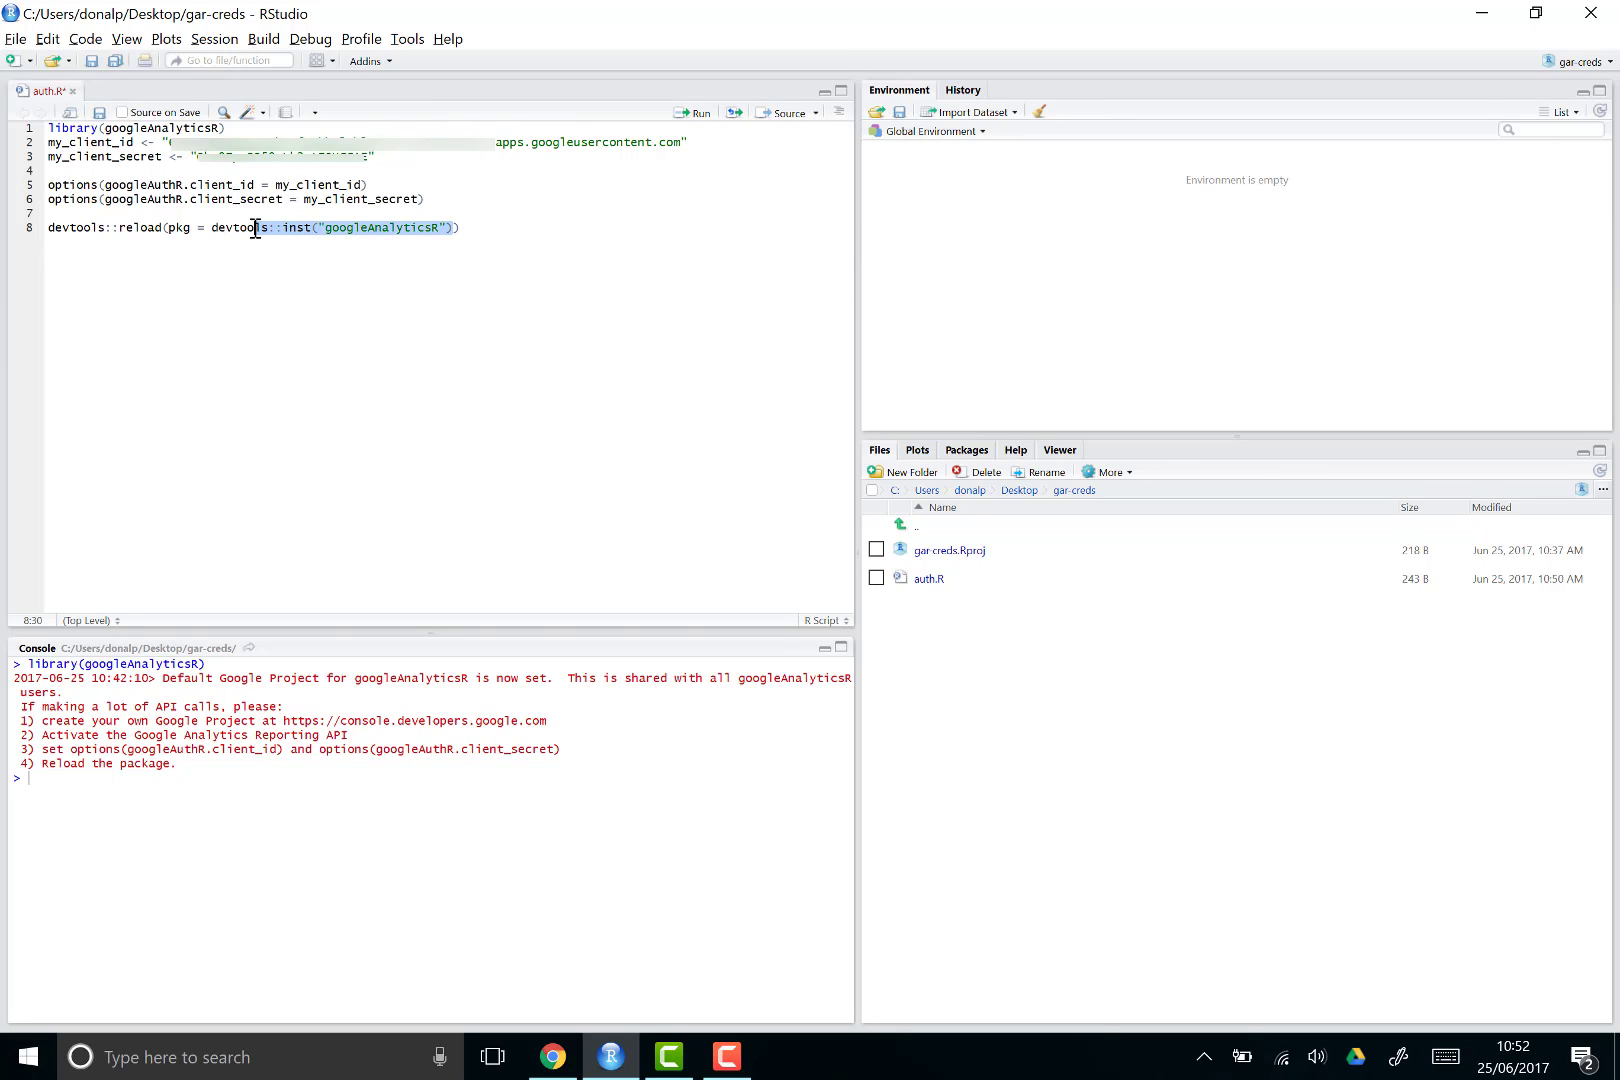
{"action": "left_click", "coordinate": [432, 270]}
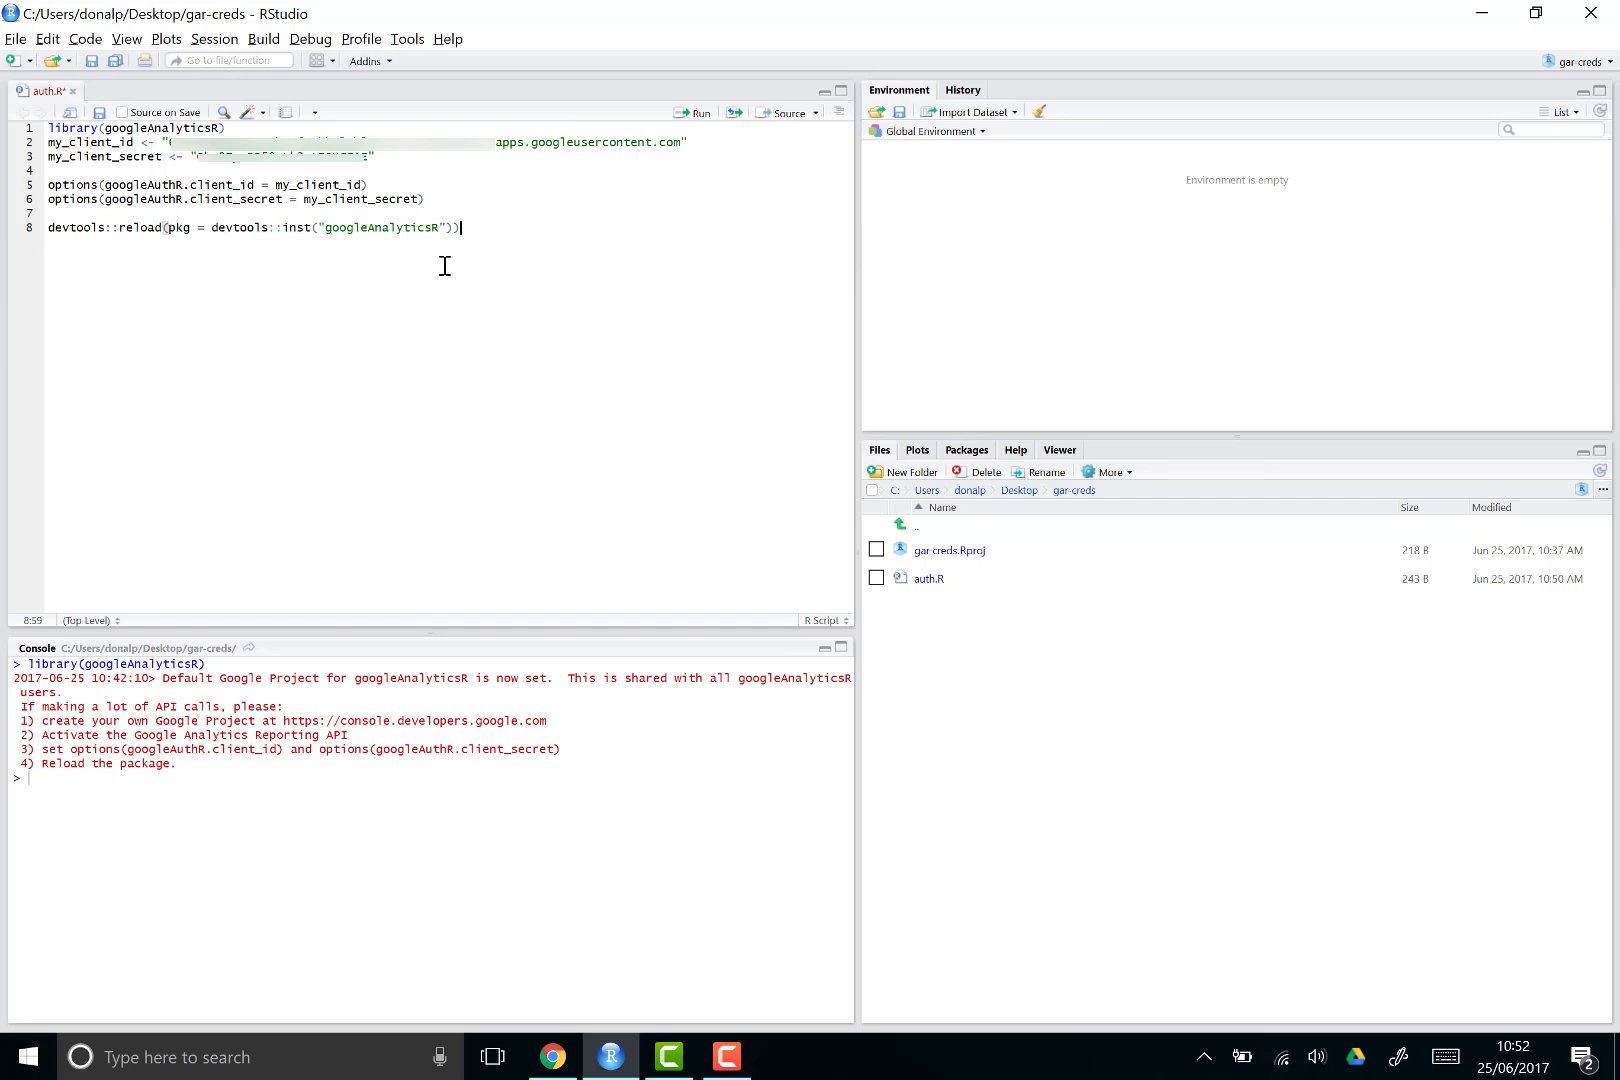
{"action": "double_click", "coordinate": [130, 228]}
{"action": "left_click", "coordinate": [260, 305]}
Run lines 1 to 6 of the script, followed by the devtools::reload line for googleAnalyticsR.
{"action": "left_click_drag", "start_coordinate": [445, 199], "coordinate": [5, 30]}
{"action": "key", "text": "ctrl+Return"}
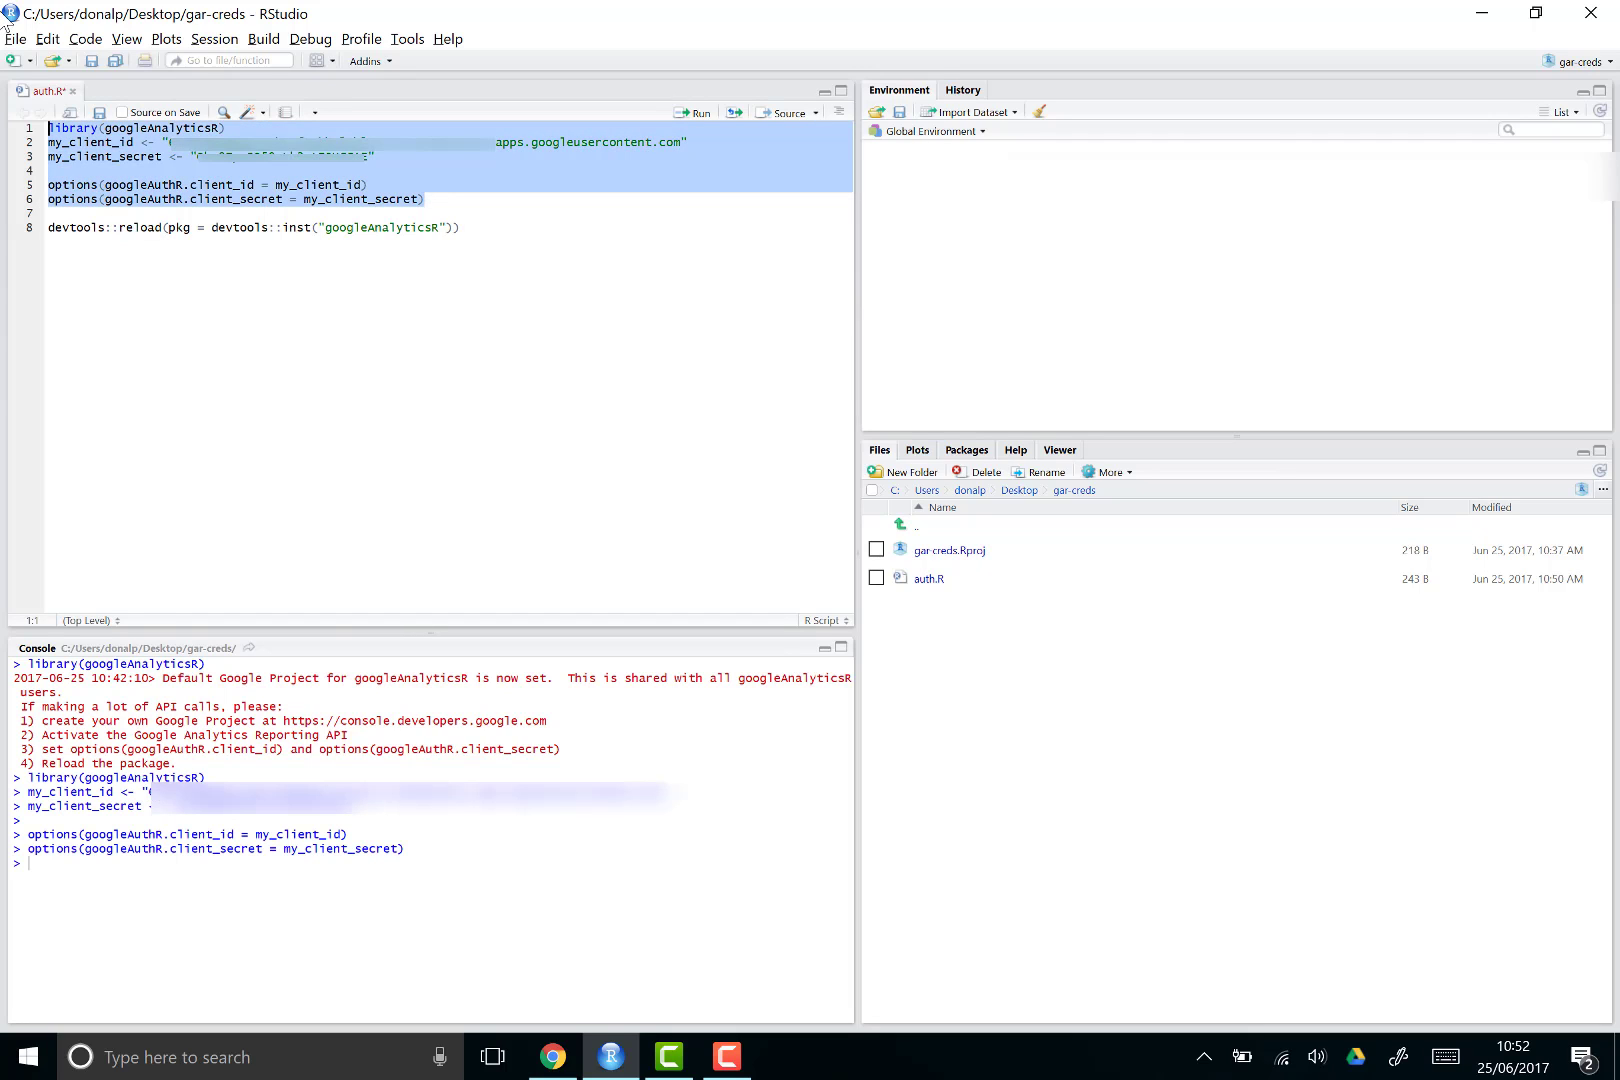
{"action": "left_click_drag", "start_coordinate": [417, 228], "coordinate": [48, 214]}
{"action": "left_click", "coordinate": [502, 230]}
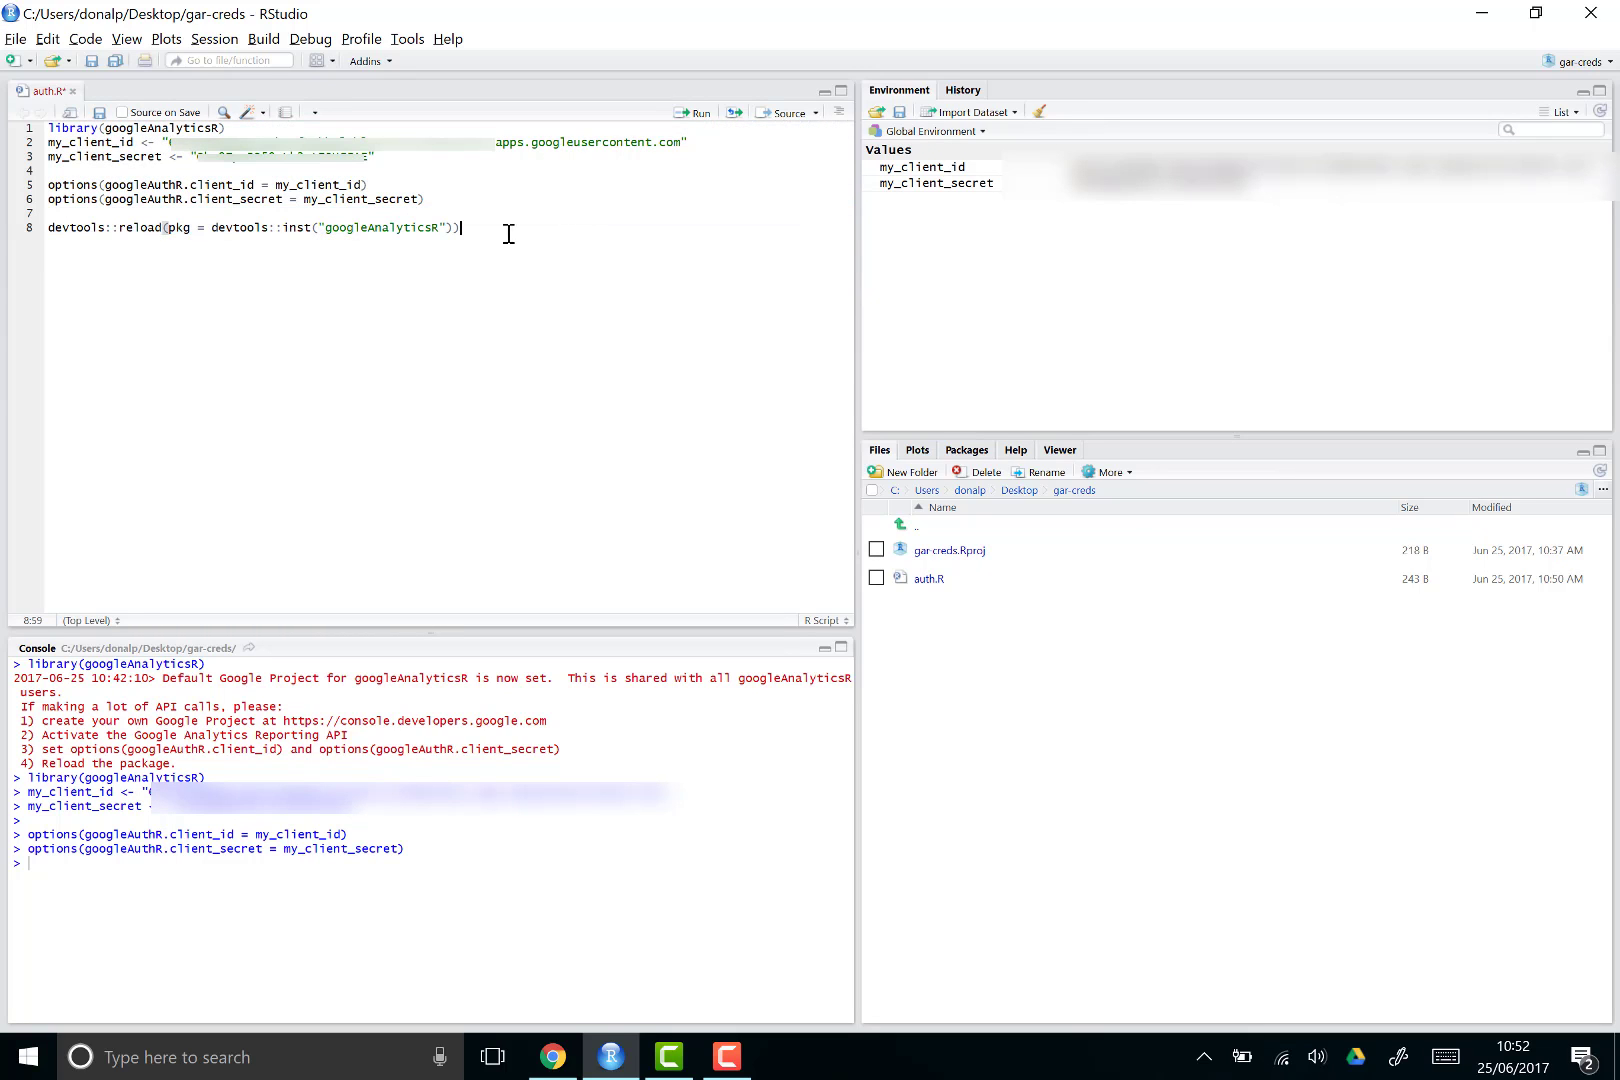
{"action": "left_click", "coordinate": [30, 230], "text": "shift"}
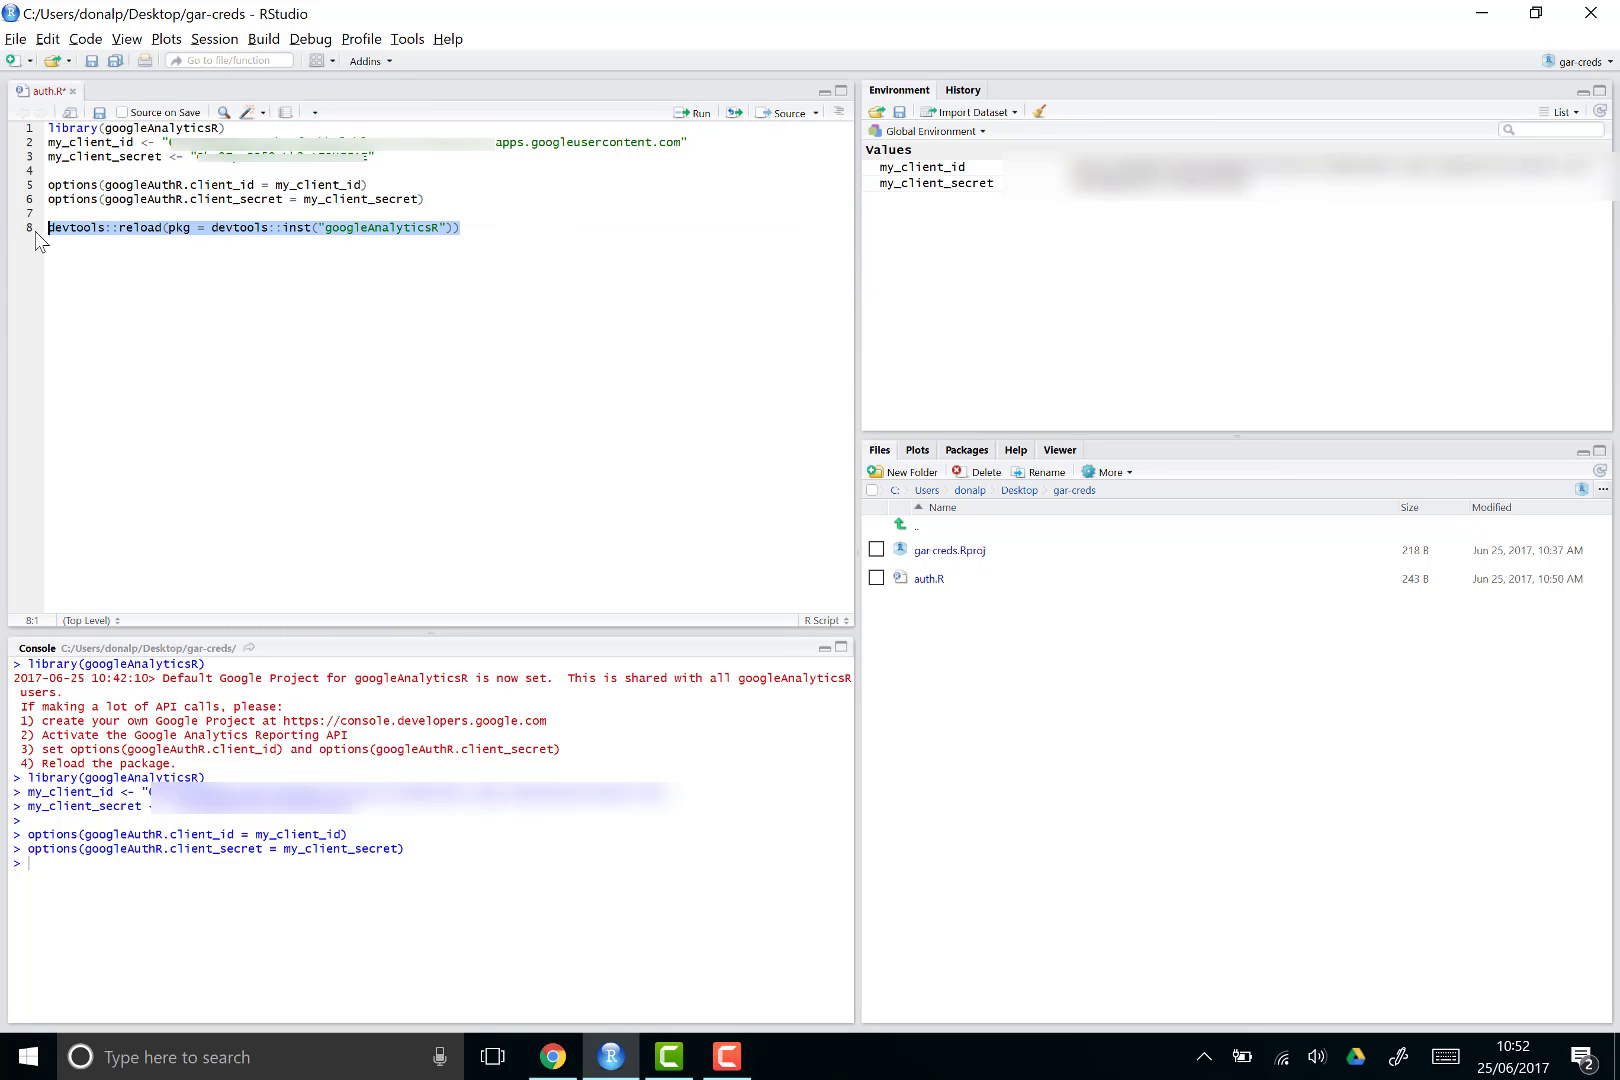
{"action": "key", "text": "ctrl+Return"}
Add gar_auth() on line 10 of the script and try to run it.
{"action": "left_click", "coordinate": [666, 289]}
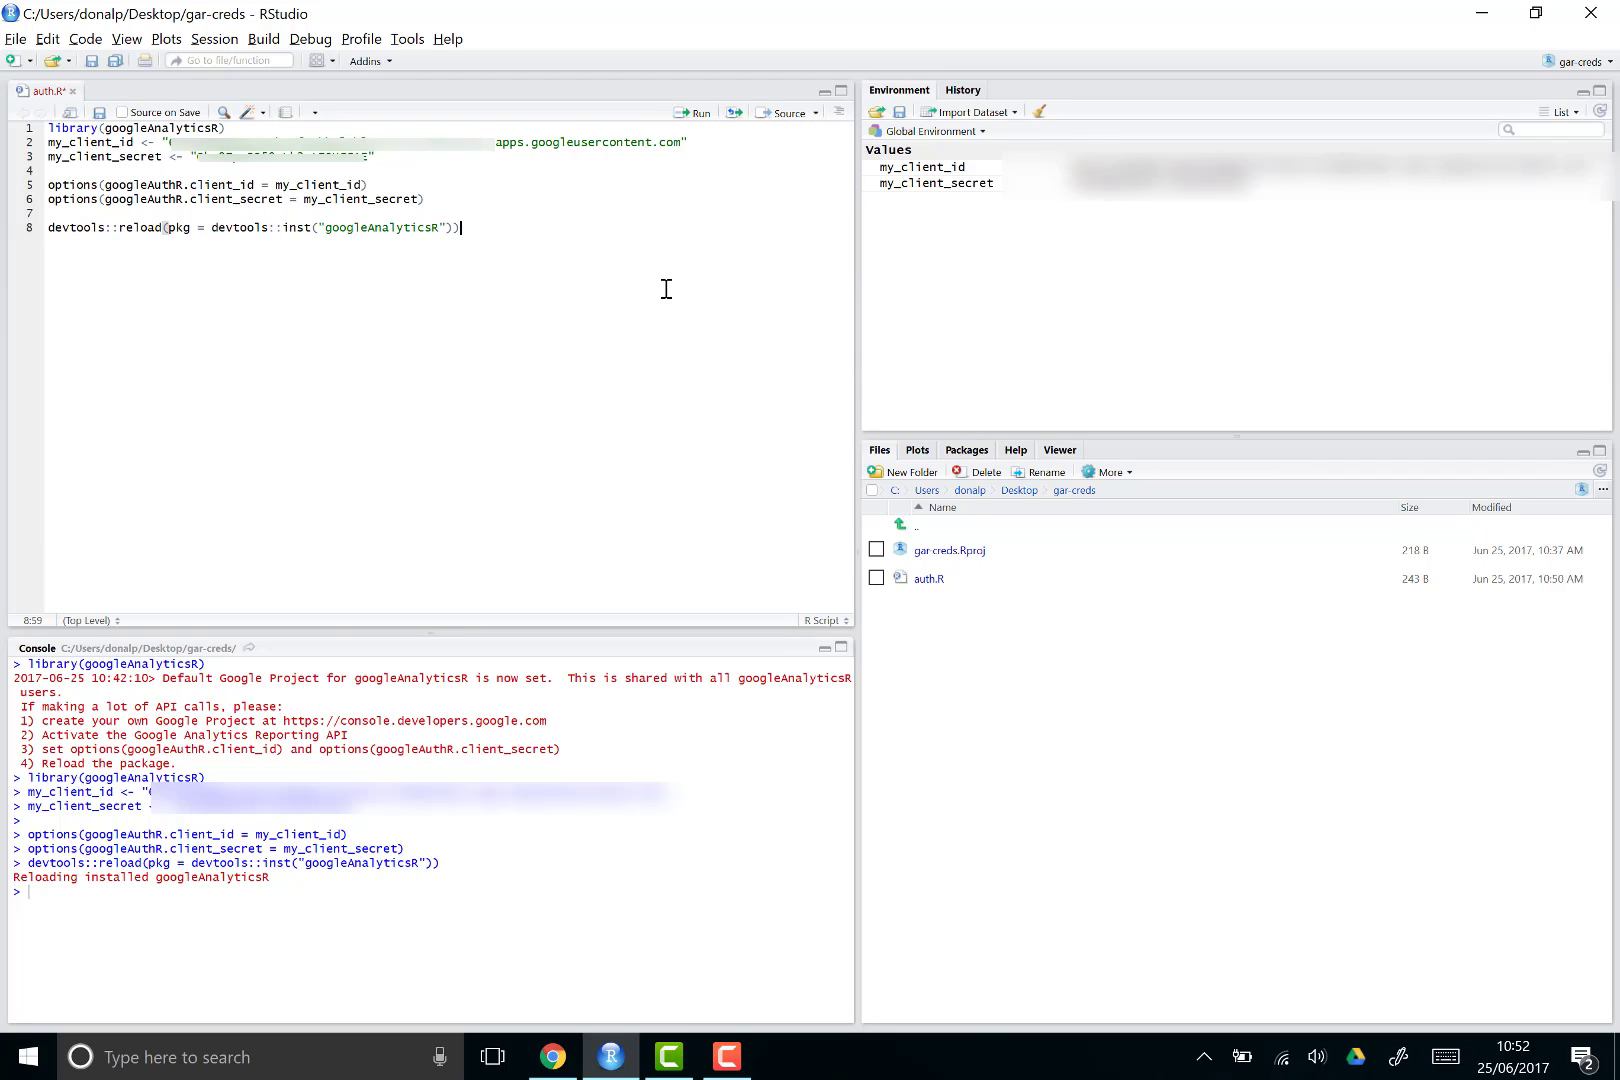
{"action": "key", "text": "Return"}
{"action": "key", "text": "Return"}
{"action": "type", "text": "gar_aut"}
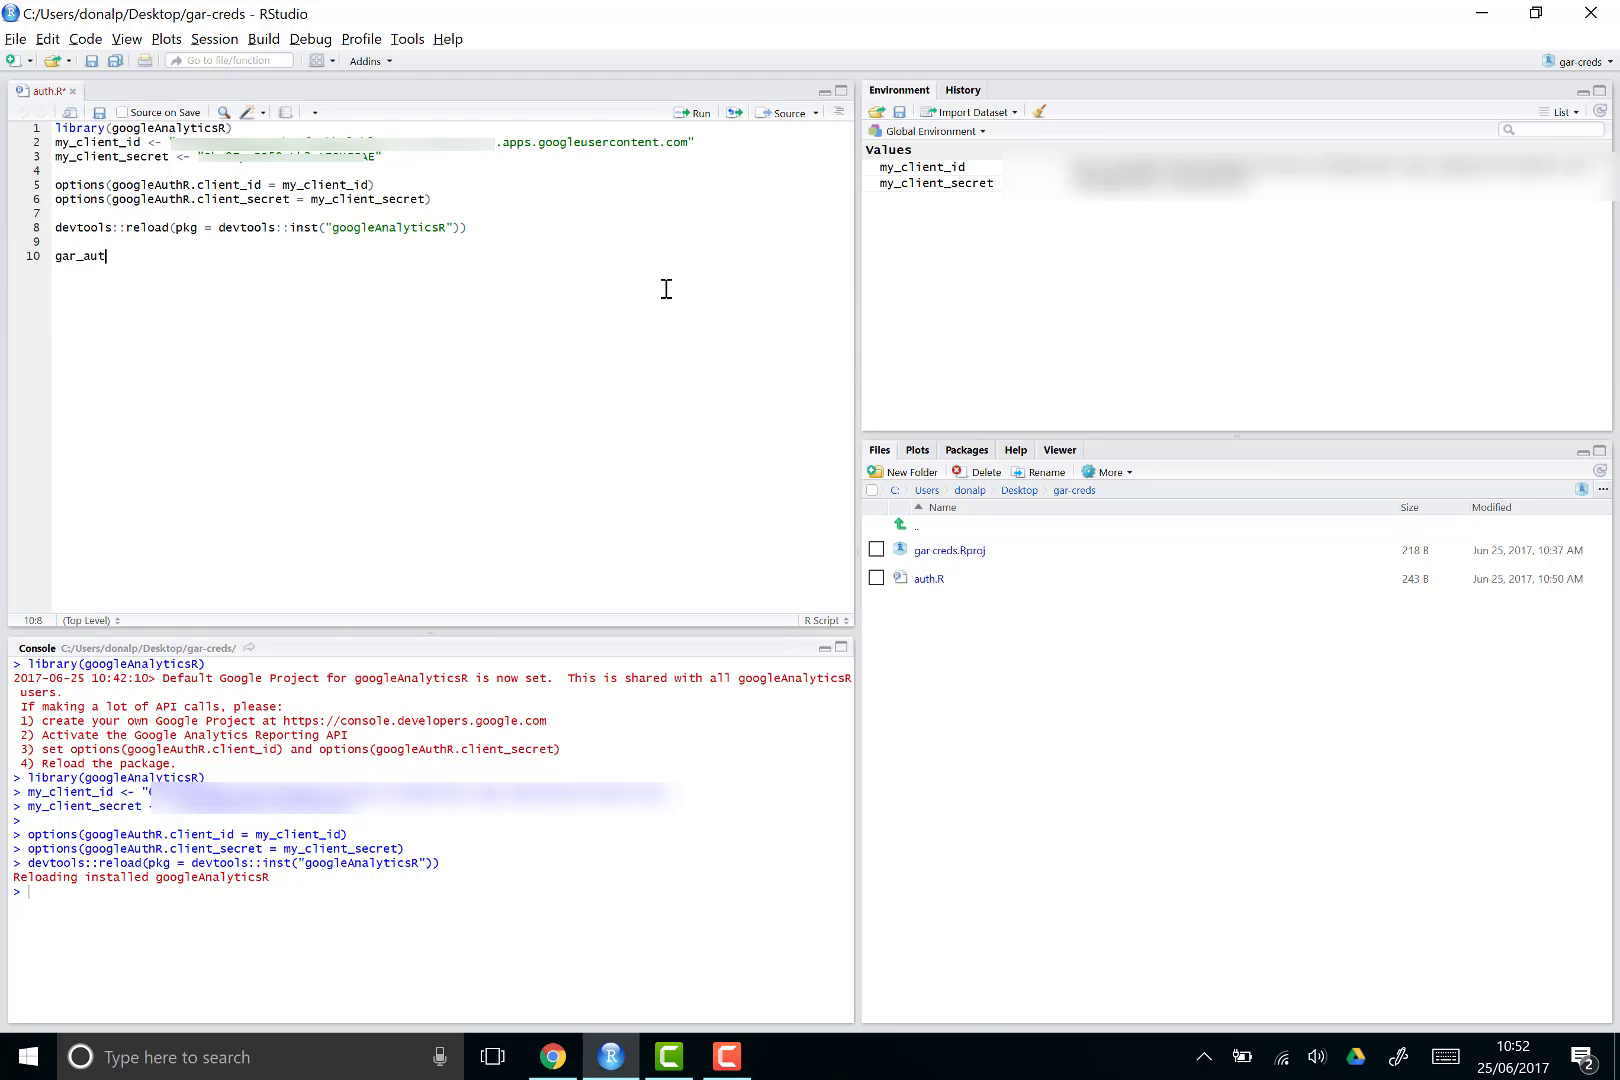
{"action": "type", "text": "h()"}
{"action": "key", "text": "shift+Up"}
{"action": "key", "text": "ctrl+Return"}
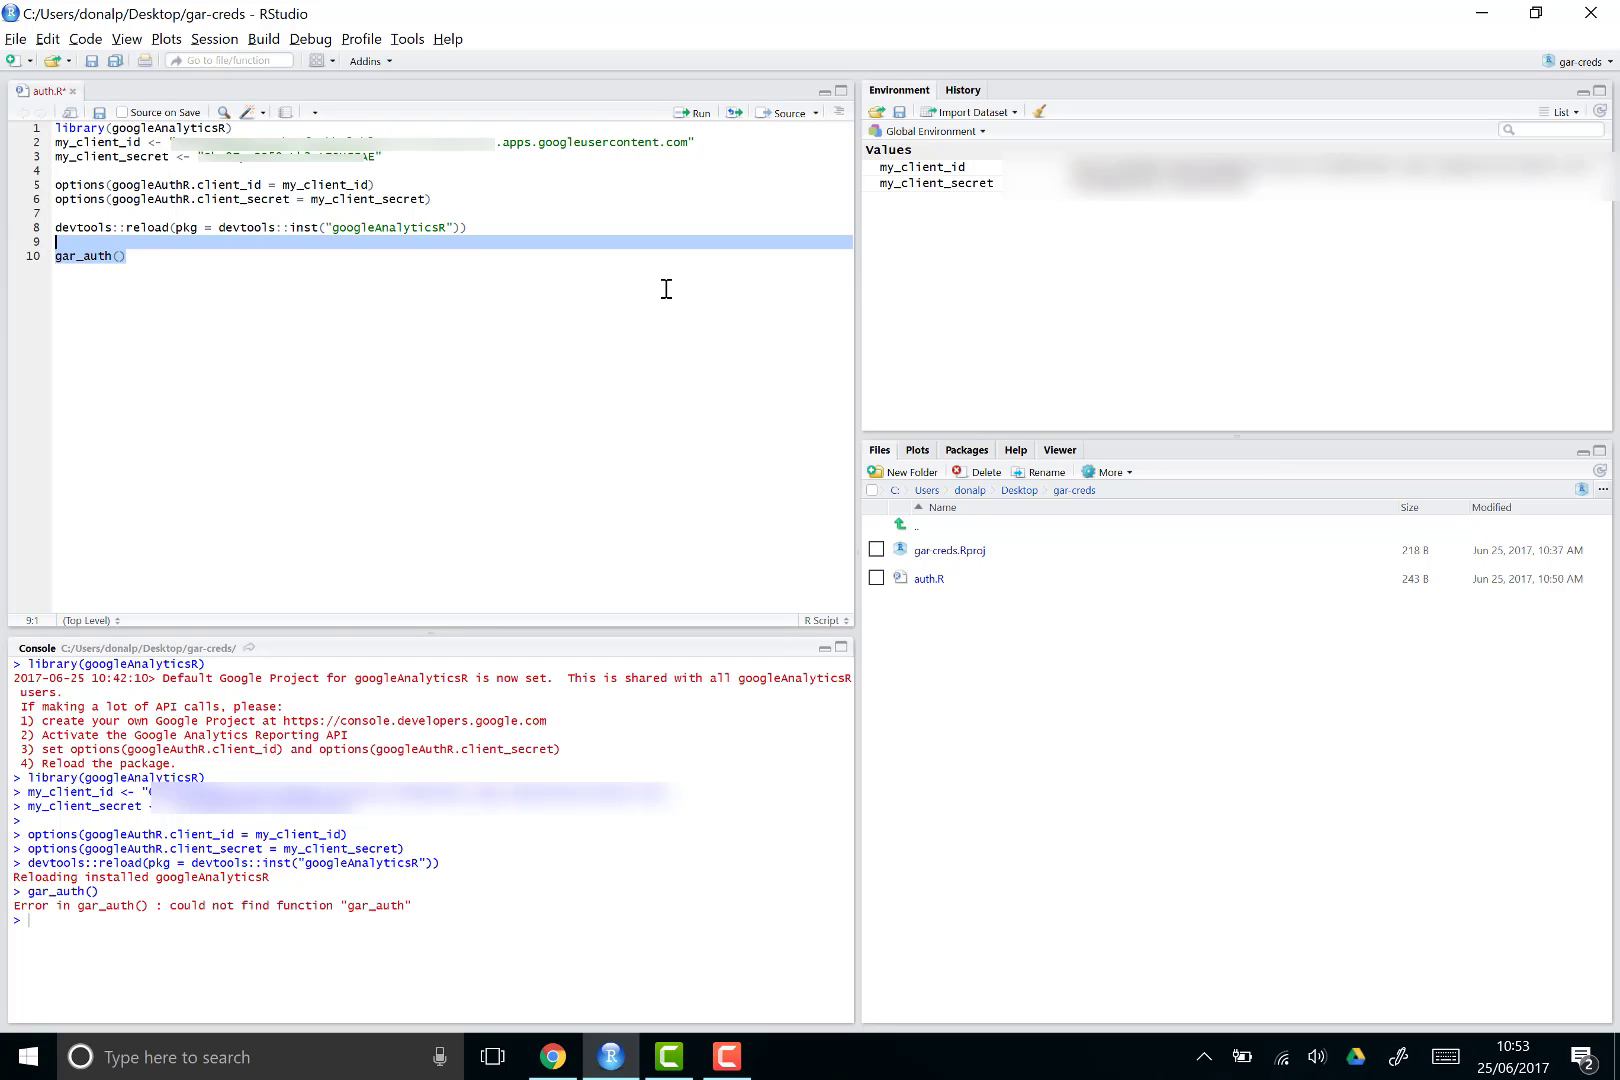
Look up the ga_auth function name in the console and correct the call on line 10 to ga_auth().
{"action": "left_click", "coordinate": [618, 882]}
{"action": "type", "text": "?ga_au"}
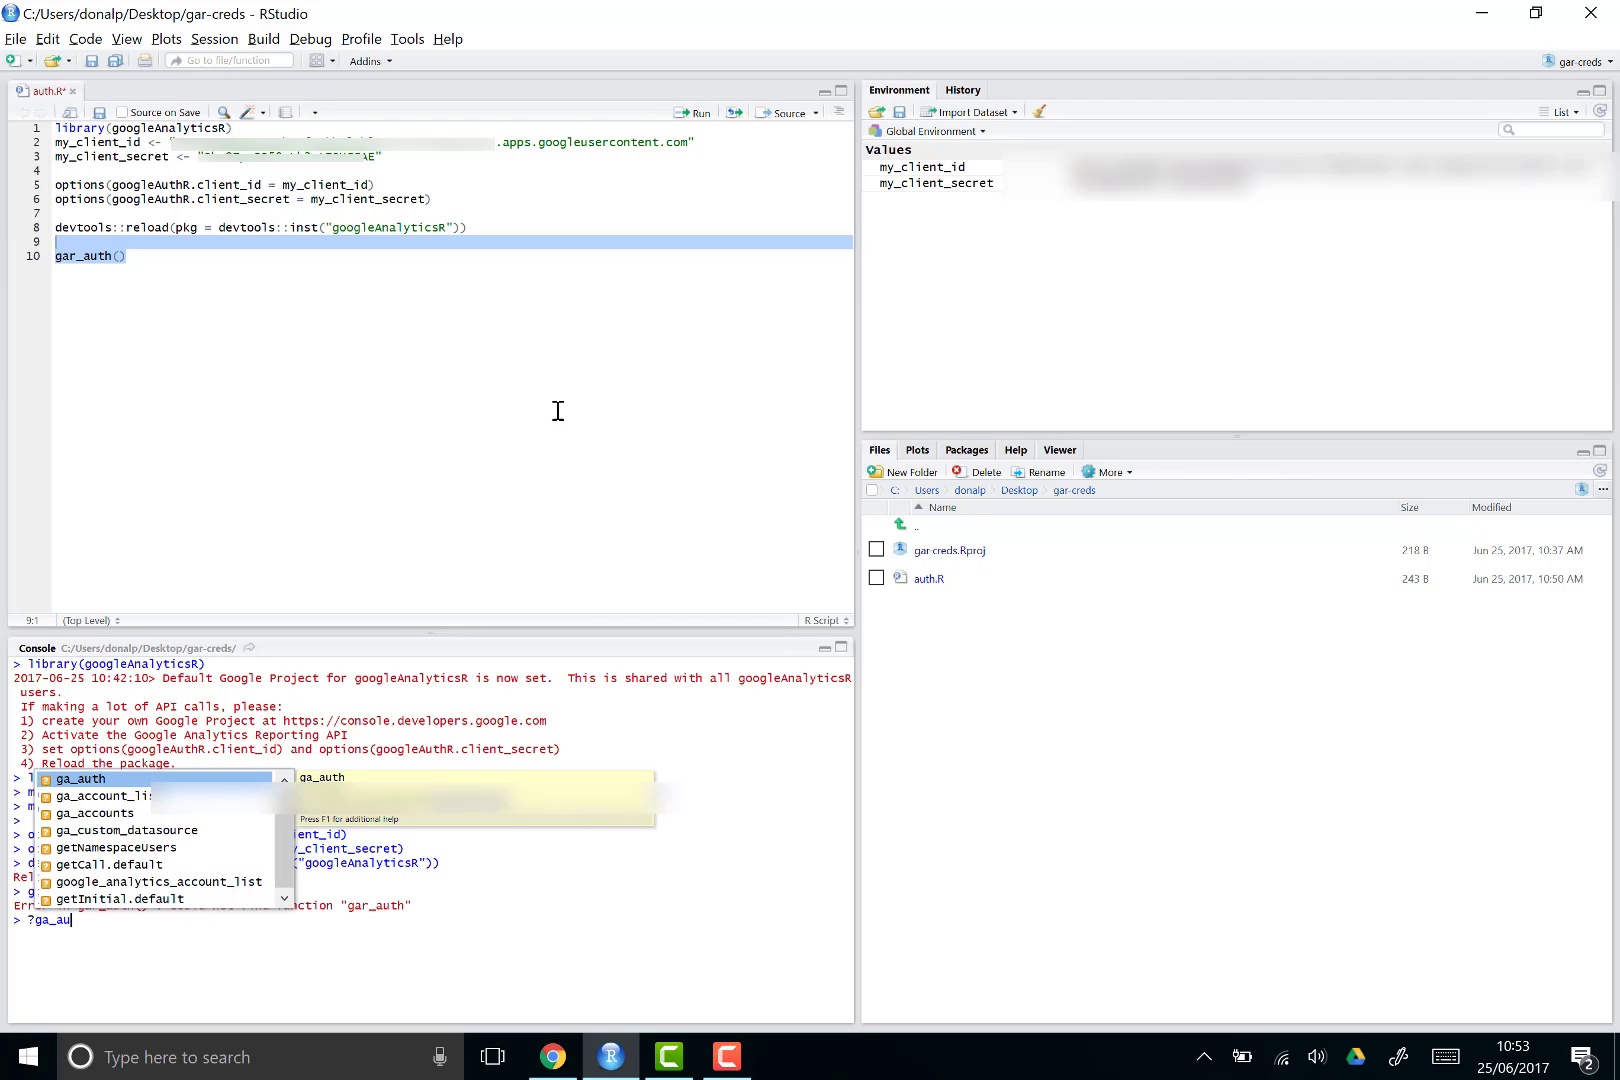
{"action": "left_click", "coordinate": [77, 258]}
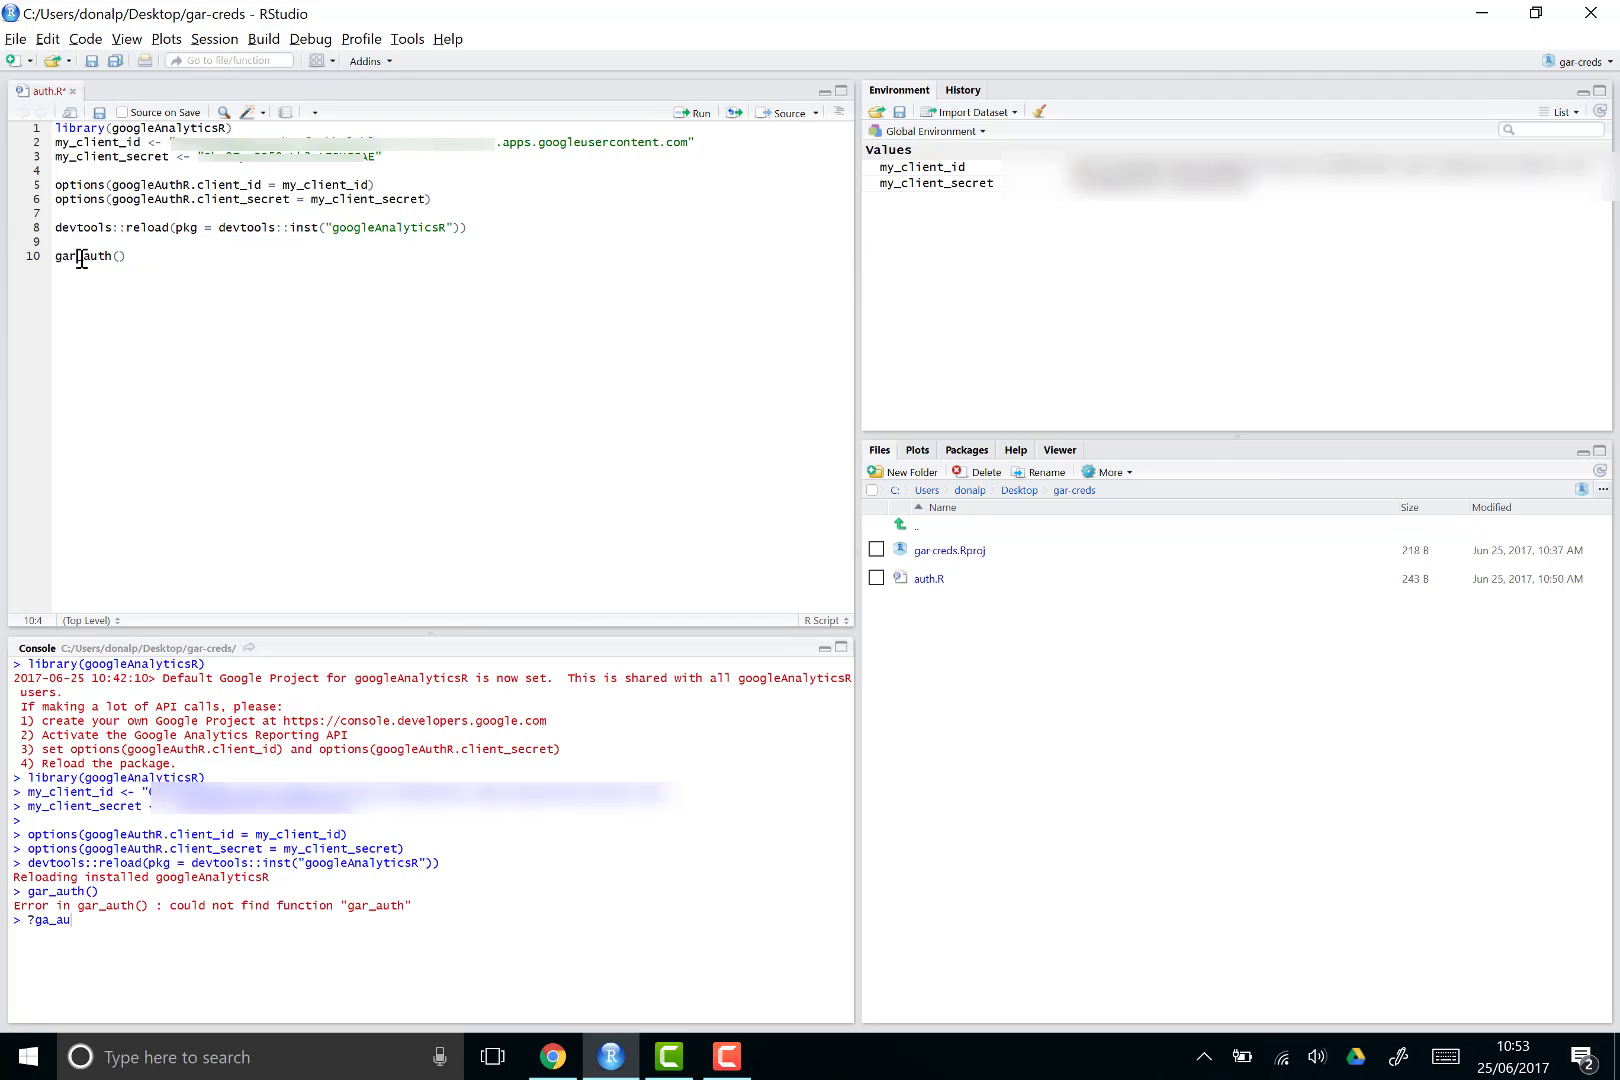
{"action": "key", "text": "BackSpace"}
{"action": "left_click", "coordinate": [82, 258]}
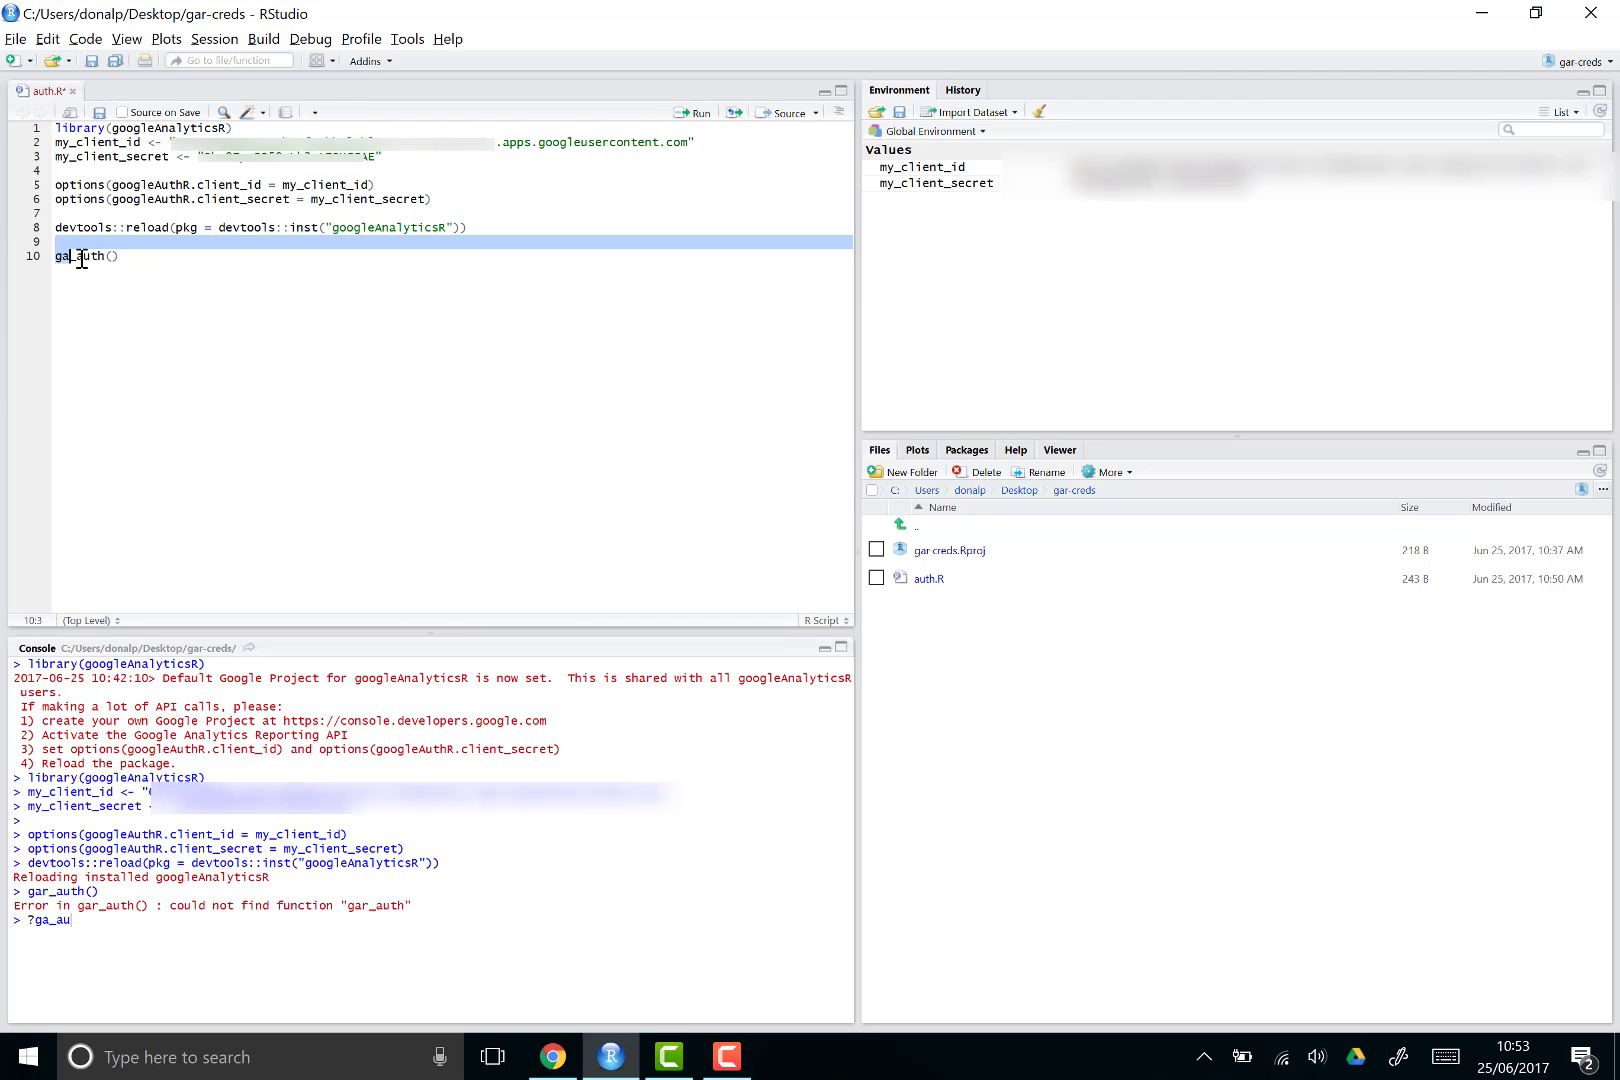
Run ga_auth() from line 10 and, in the browser, choose the Gmail account and allow my-rstudio-creds the requested access.
{"action": "key", "text": "ctrl+Return"}
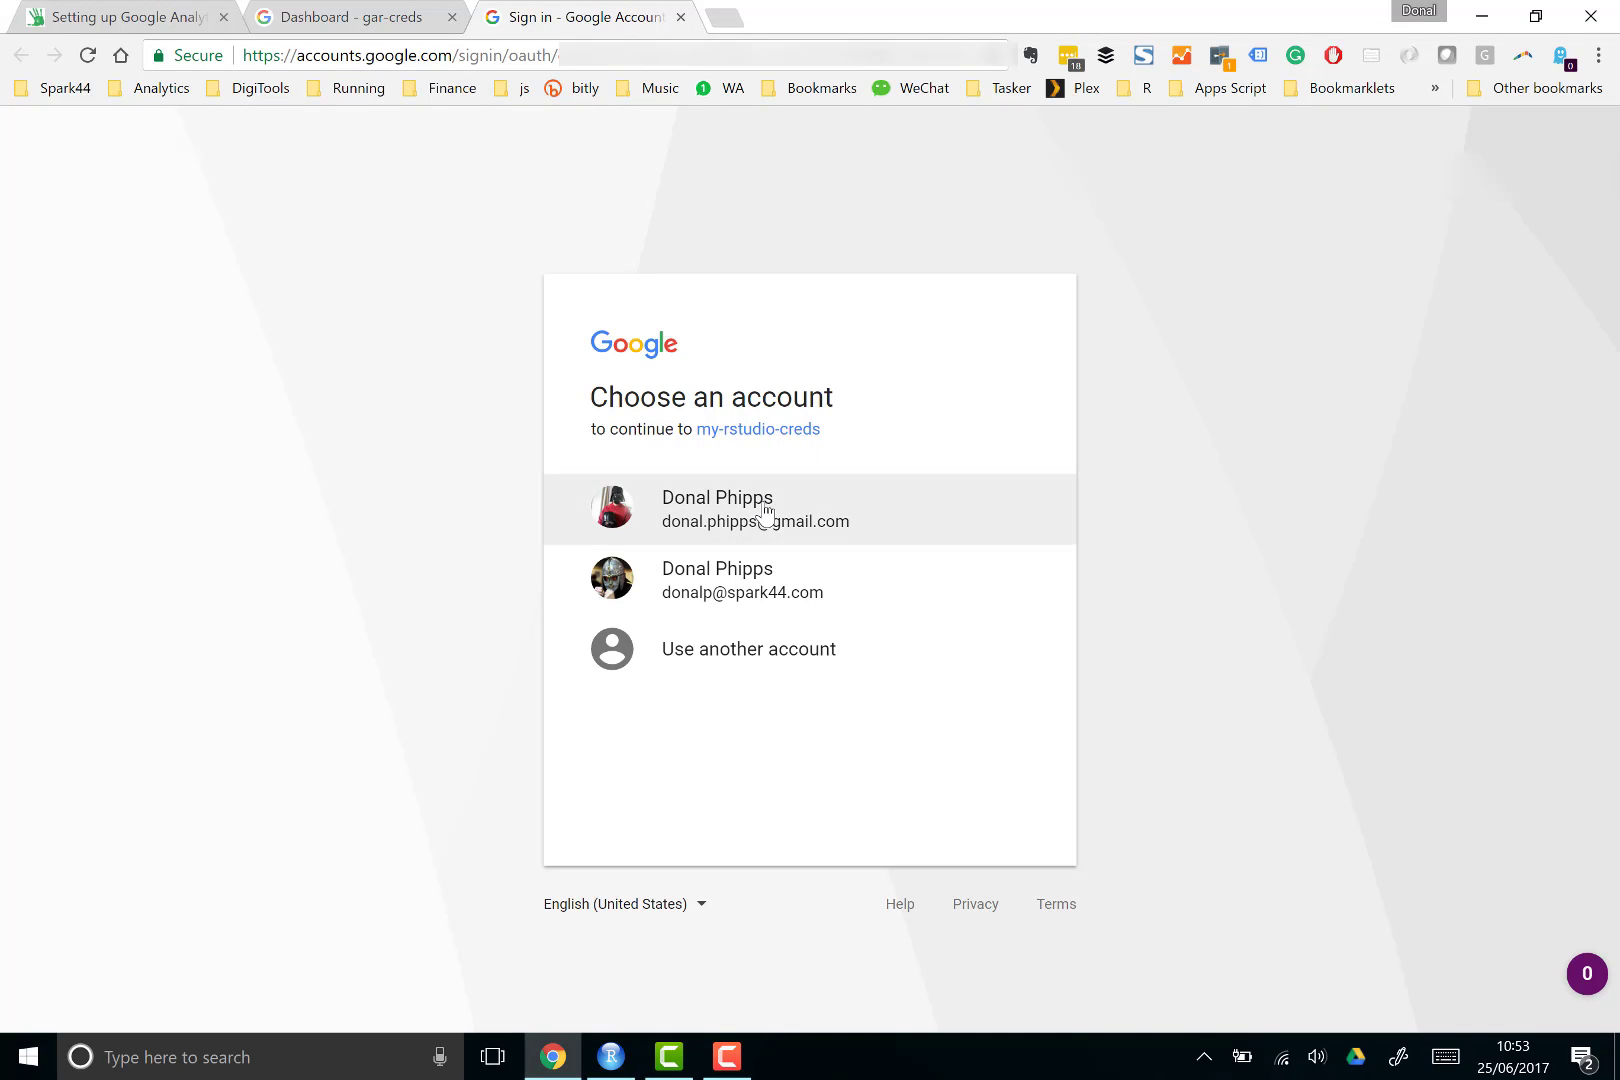
{"action": "left_click", "coordinate": [963, 520]}
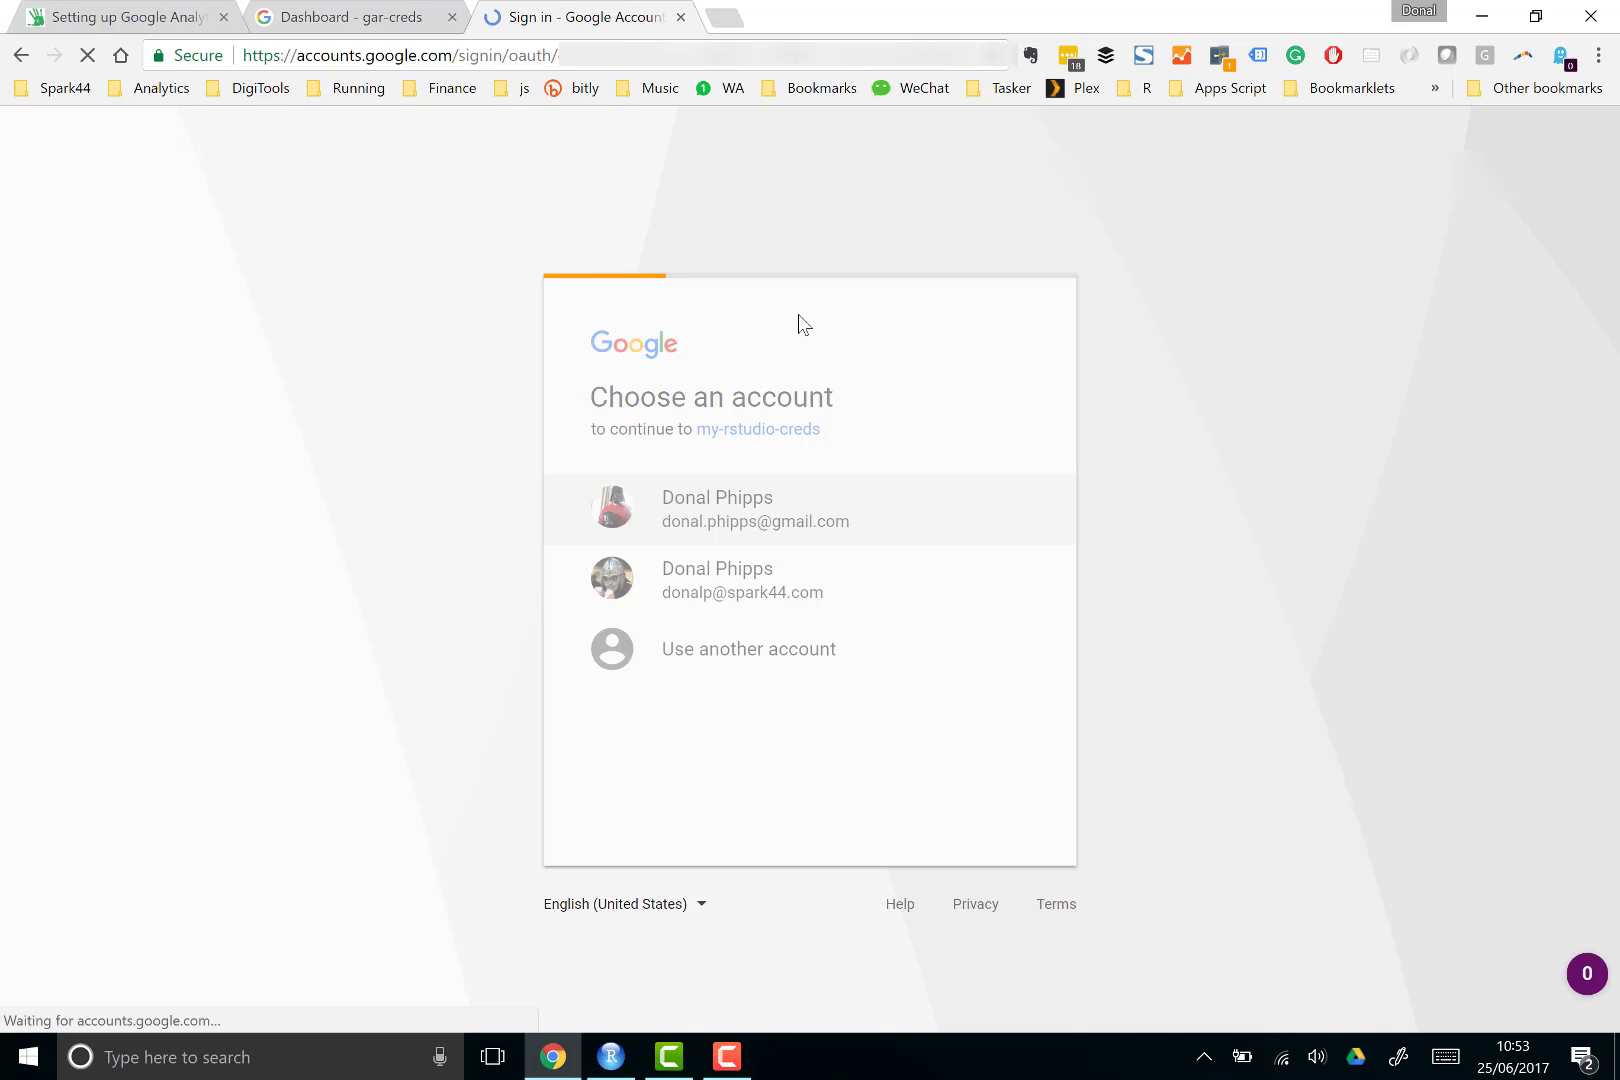
{"action": "scroll", "coordinate": [858, 535], "scroll_direction": "down", "scroll_amount": 1}
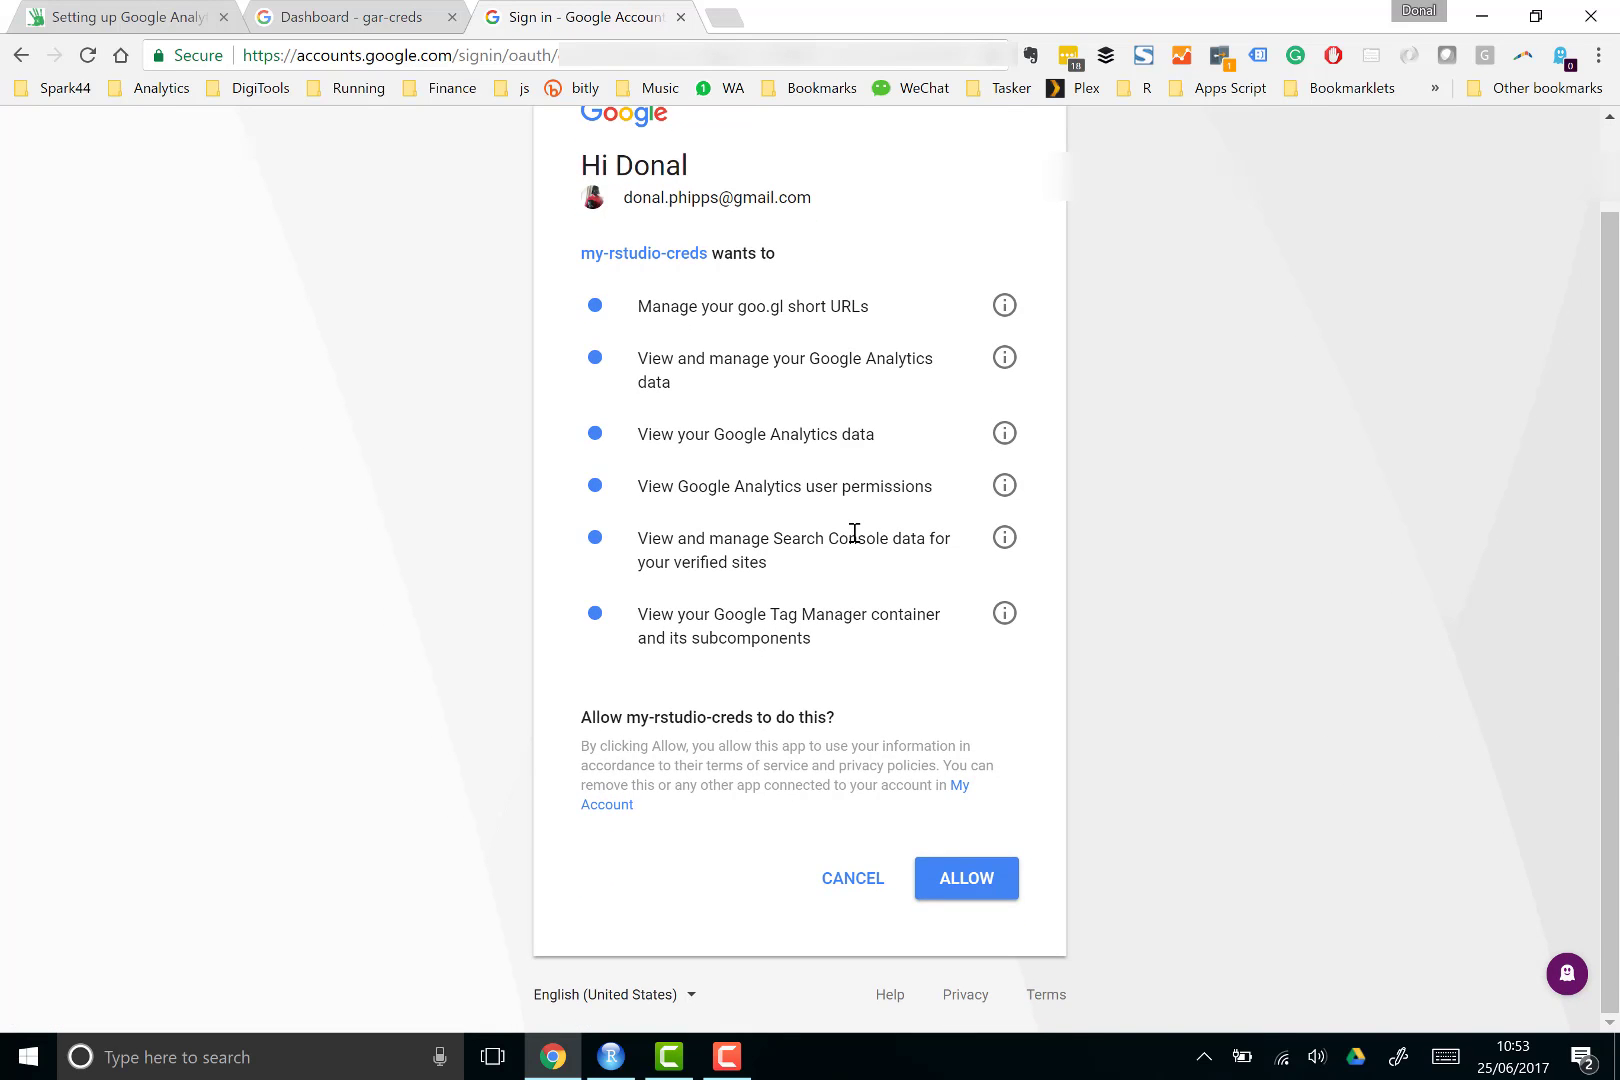
{"action": "scroll", "coordinate": [1000, 900], "scroll_direction": "up", "scroll_amount": 1}
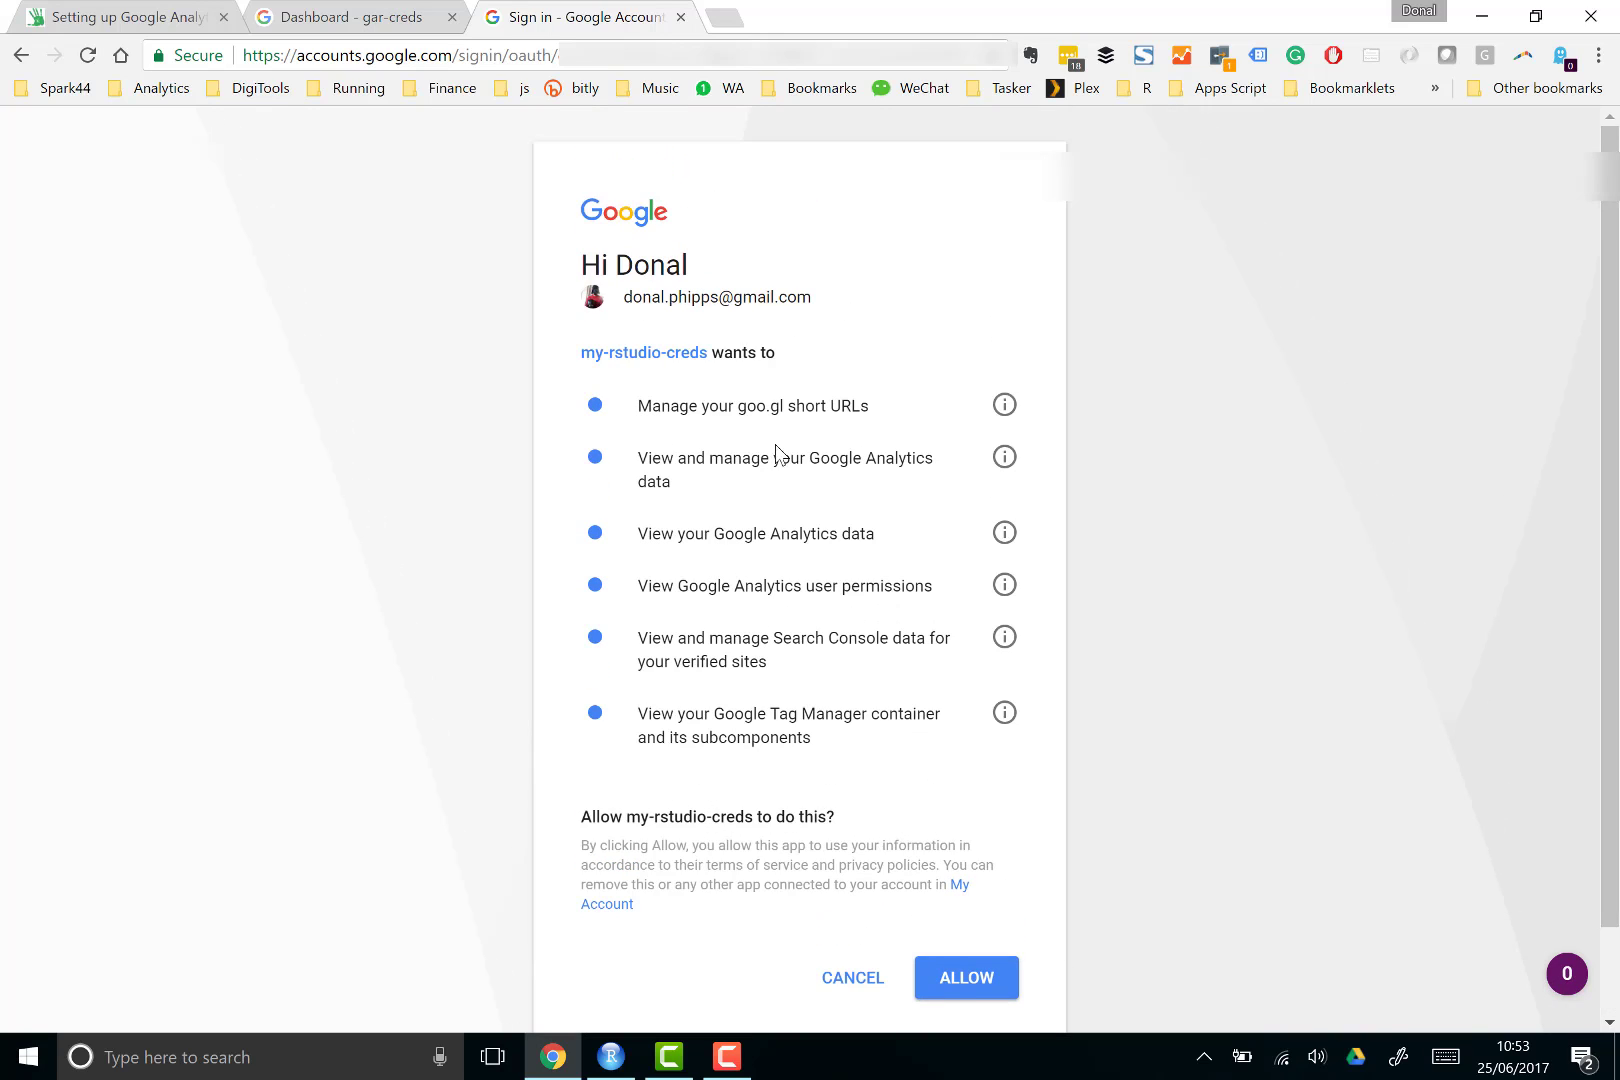
{"action": "left_click", "coordinate": [975, 990]}
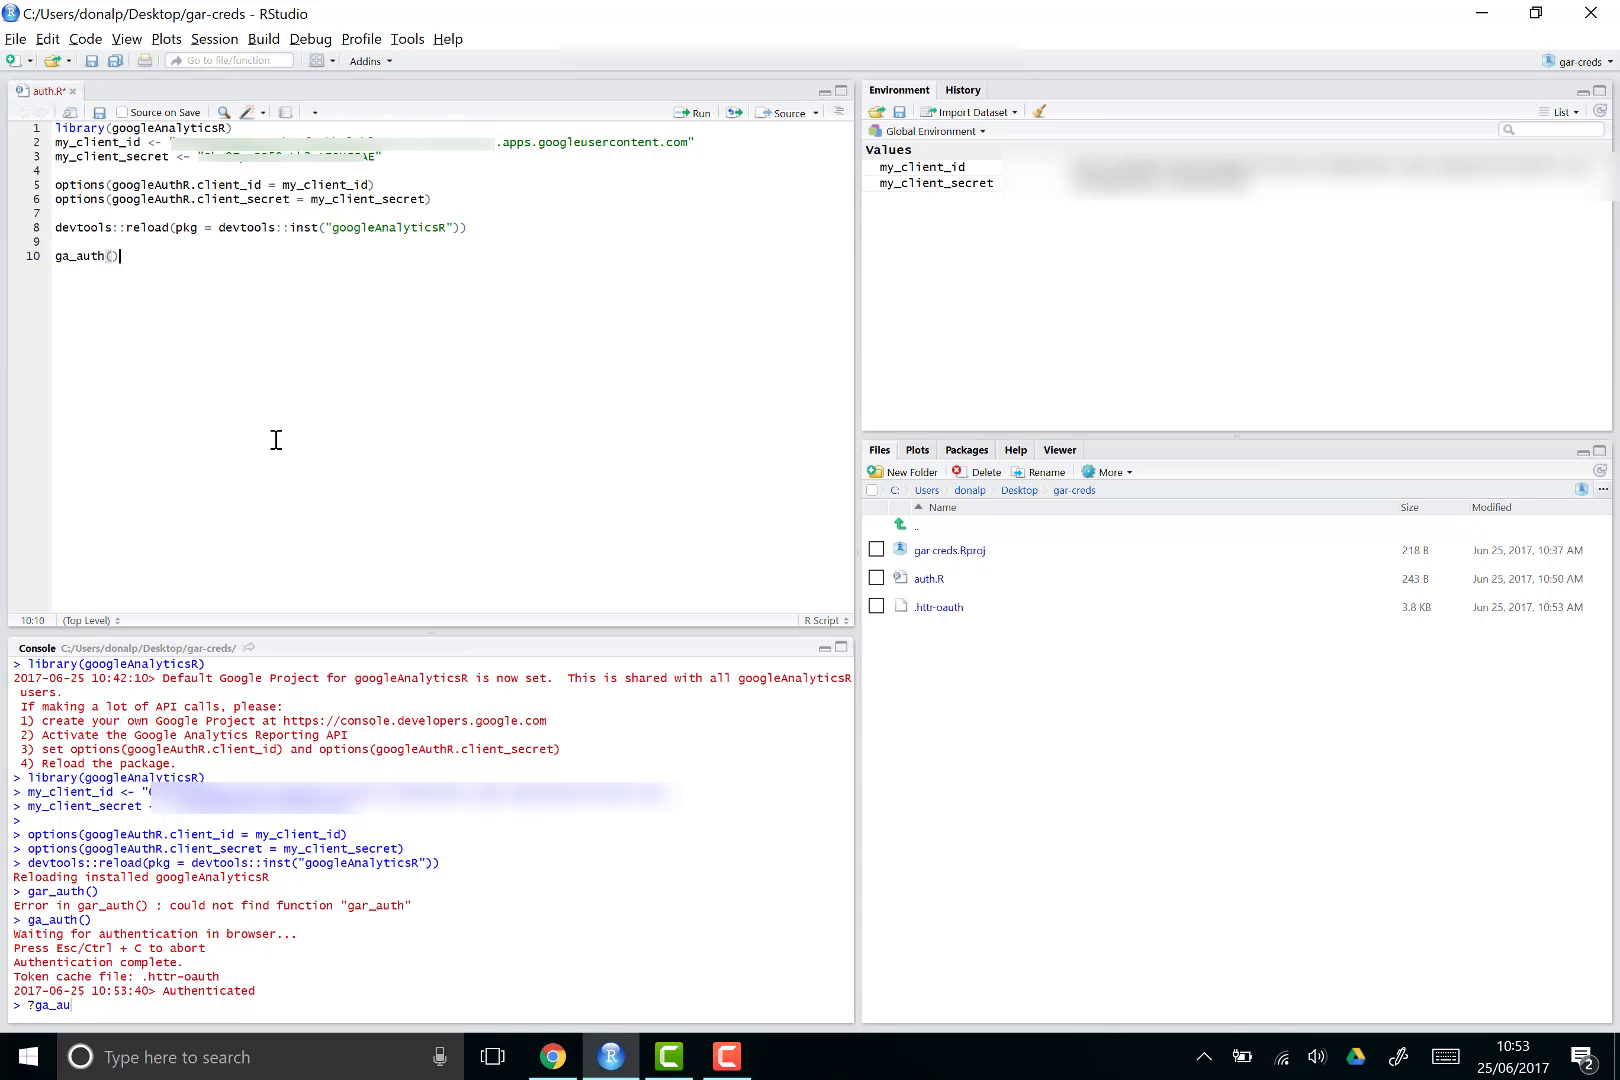
Add an empty google_analytics_4() call on line 12 of the script, below ga_auth().
{"action": "key", "text": "Return"}
{"action": "key", "text": "Return"}
{"action": "type", "text": "google_ana"}
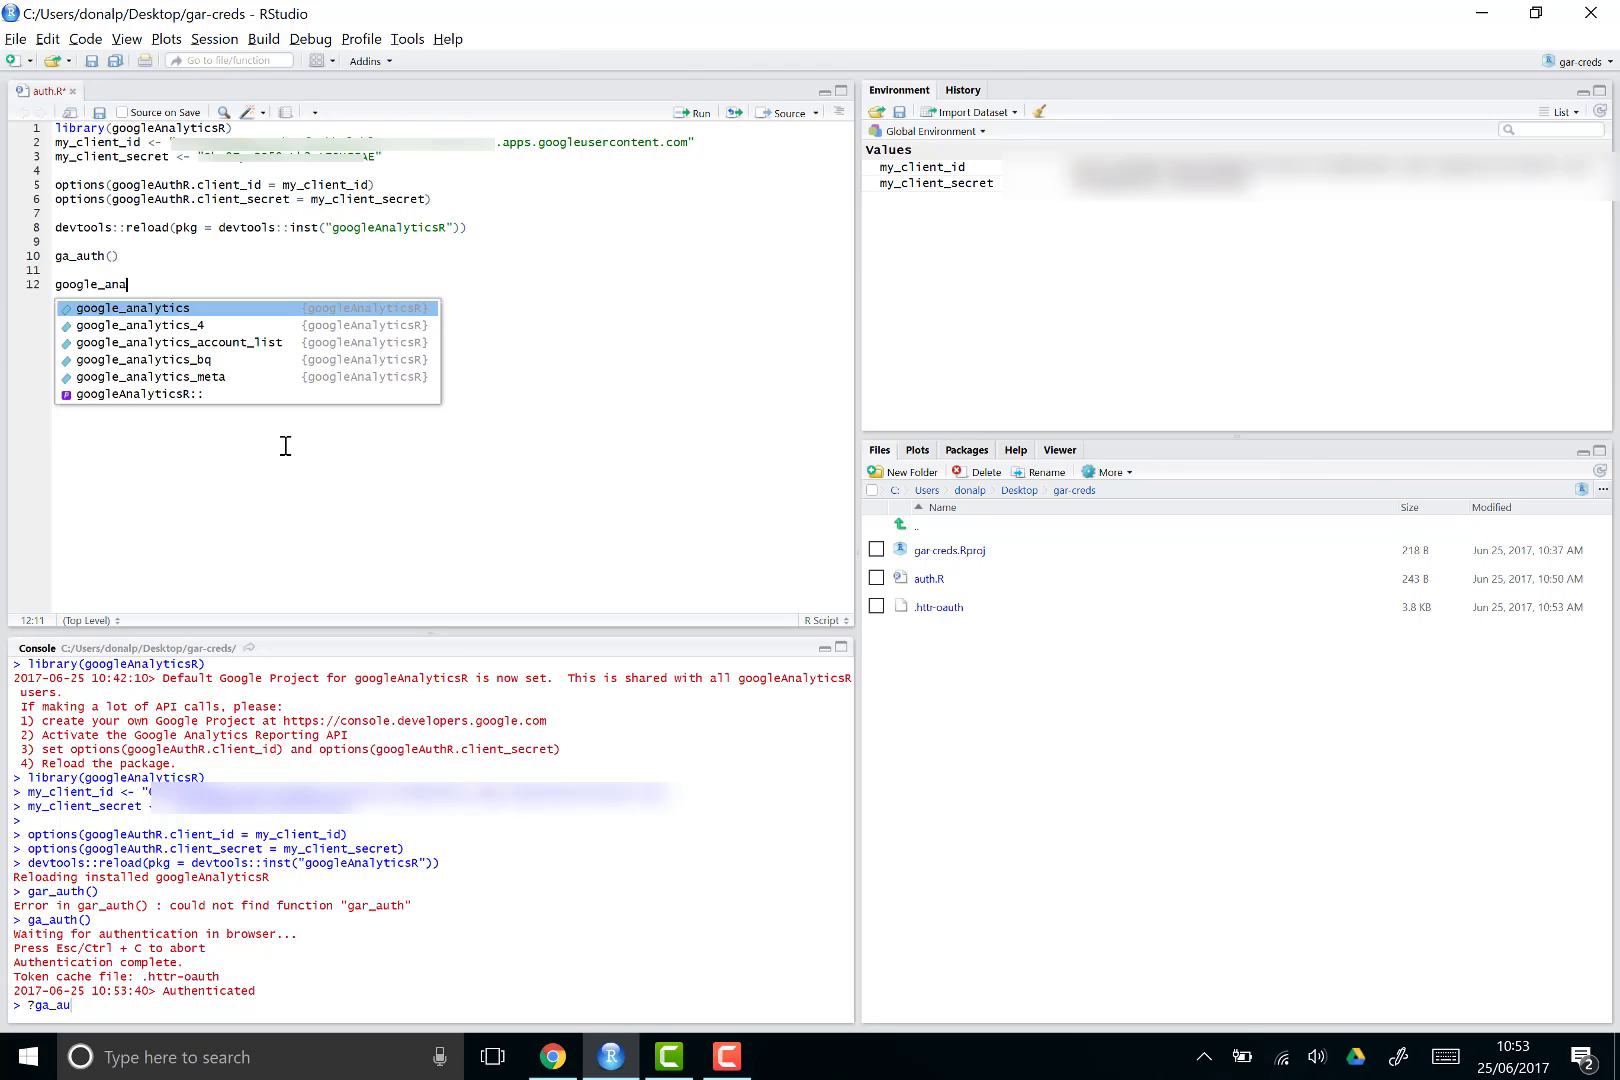
{"action": "key", "text": "Down"}
{"action": "key", "text": "Tab"}
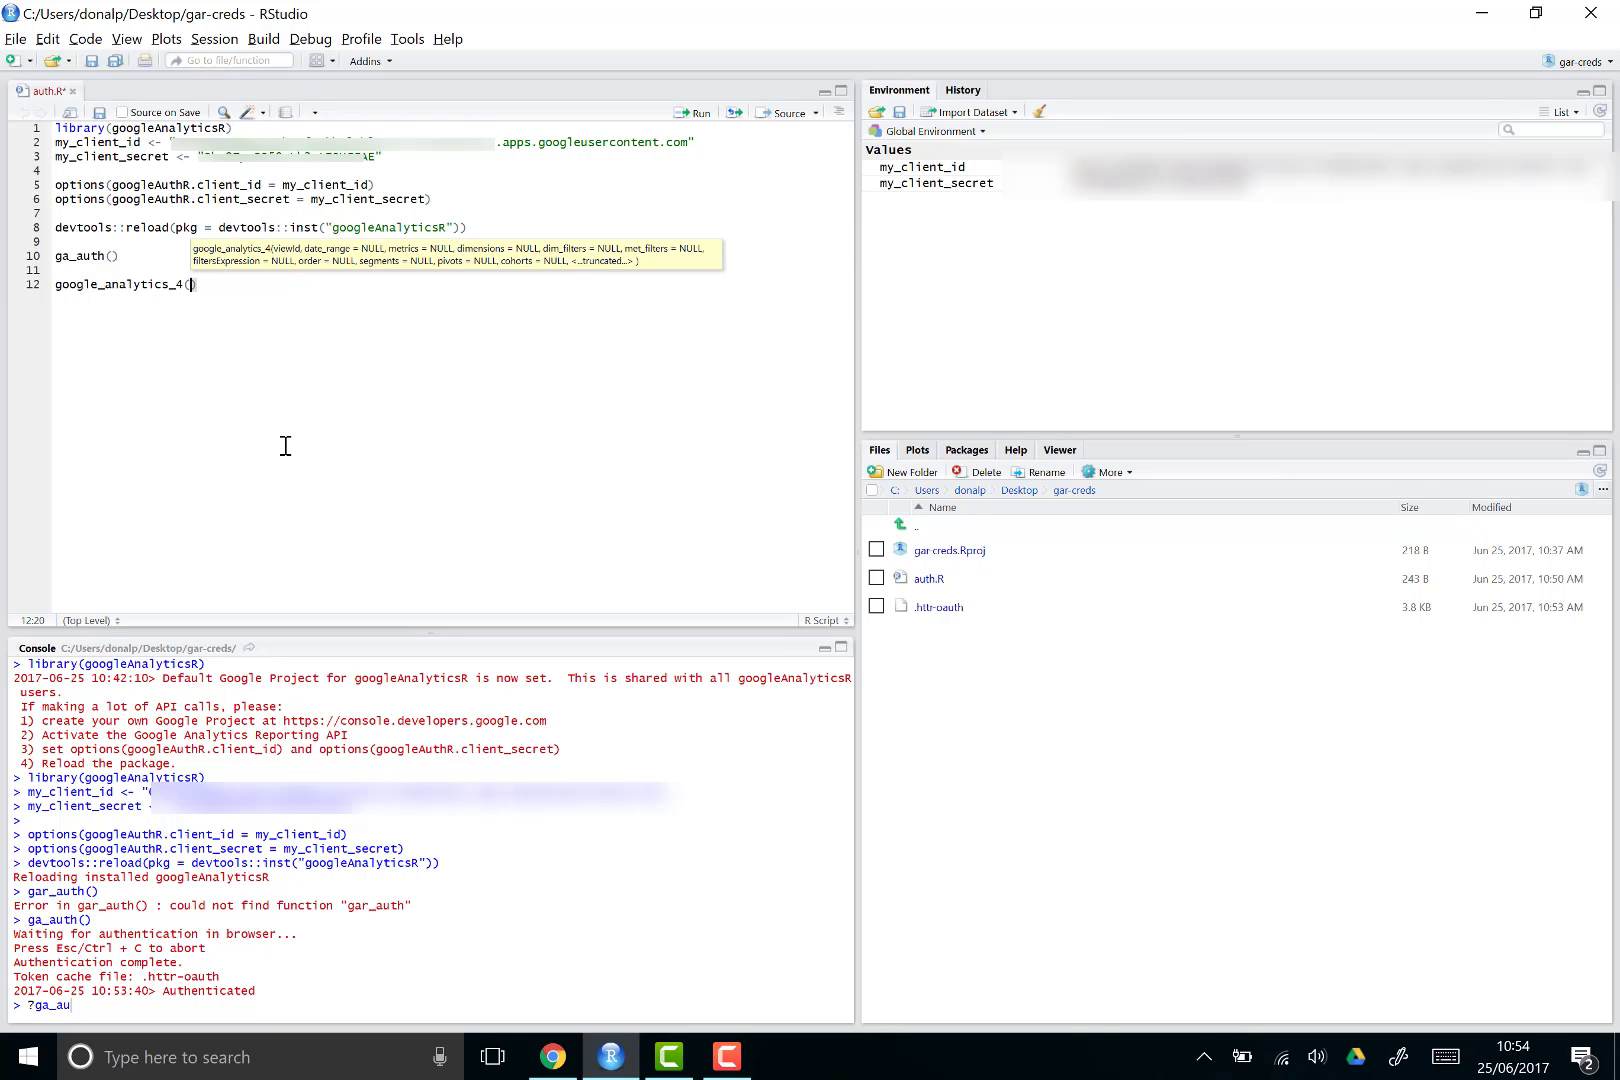
{"action": "key", "text": "ctrl+Return"}
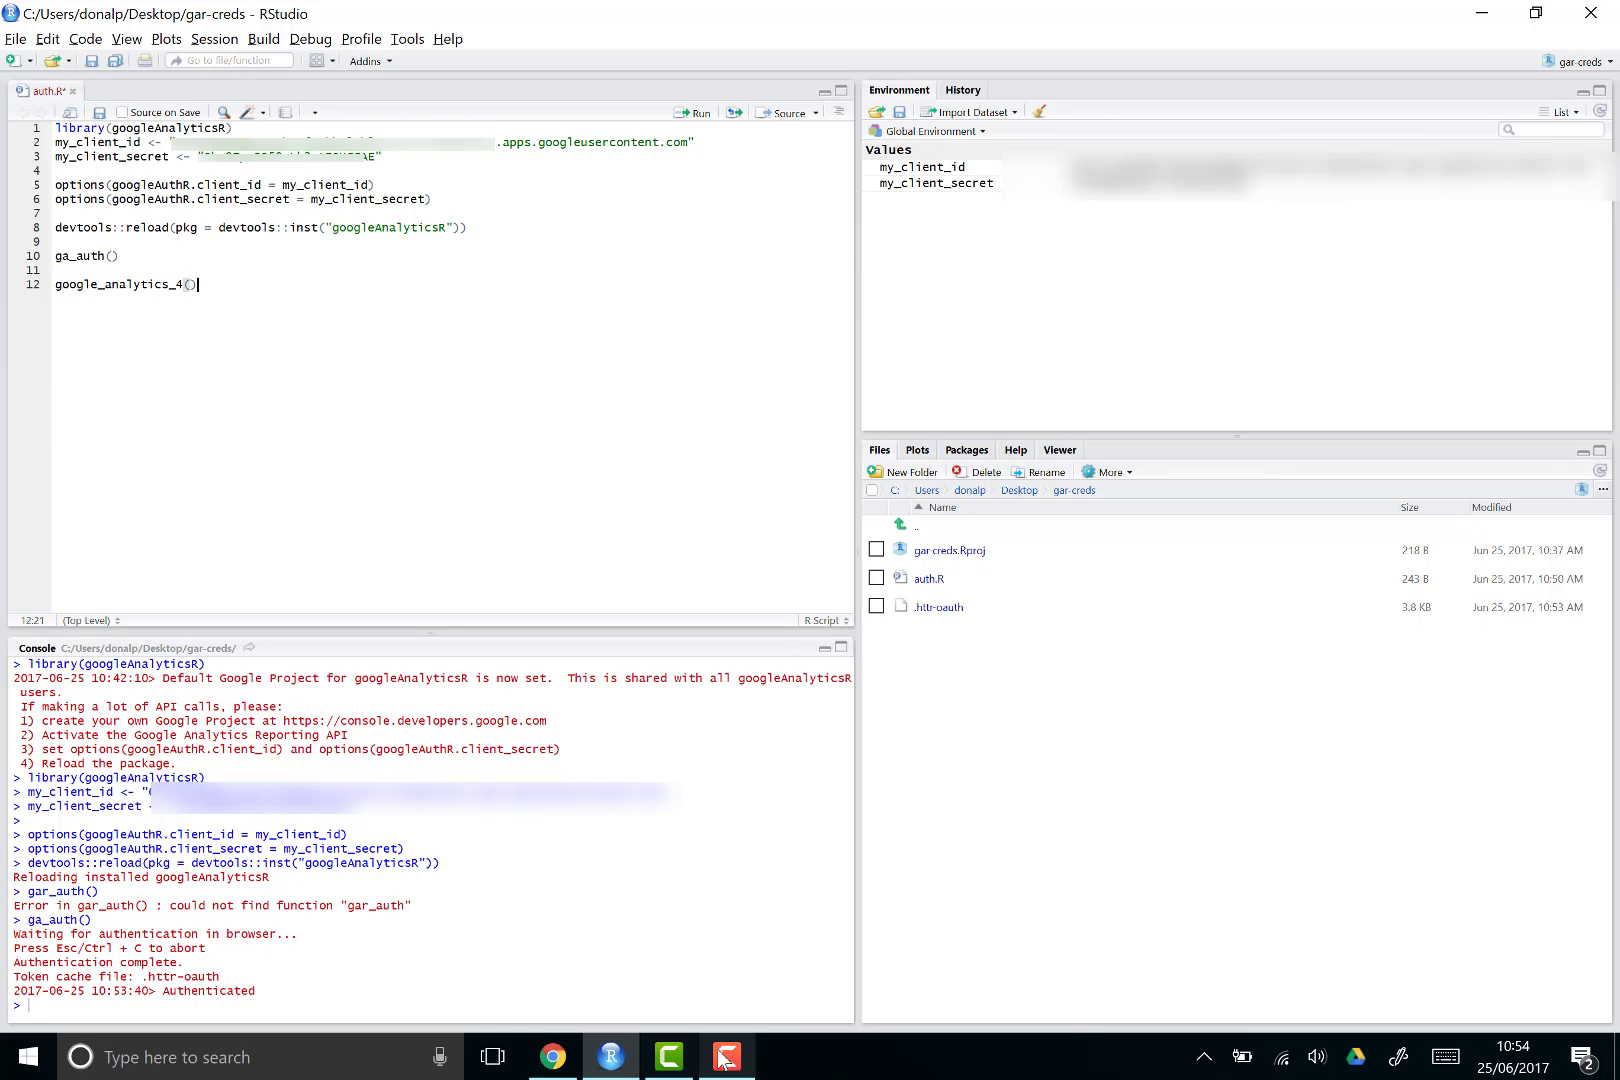
{"action": "left_click", "coordinate": [759, 1004]}
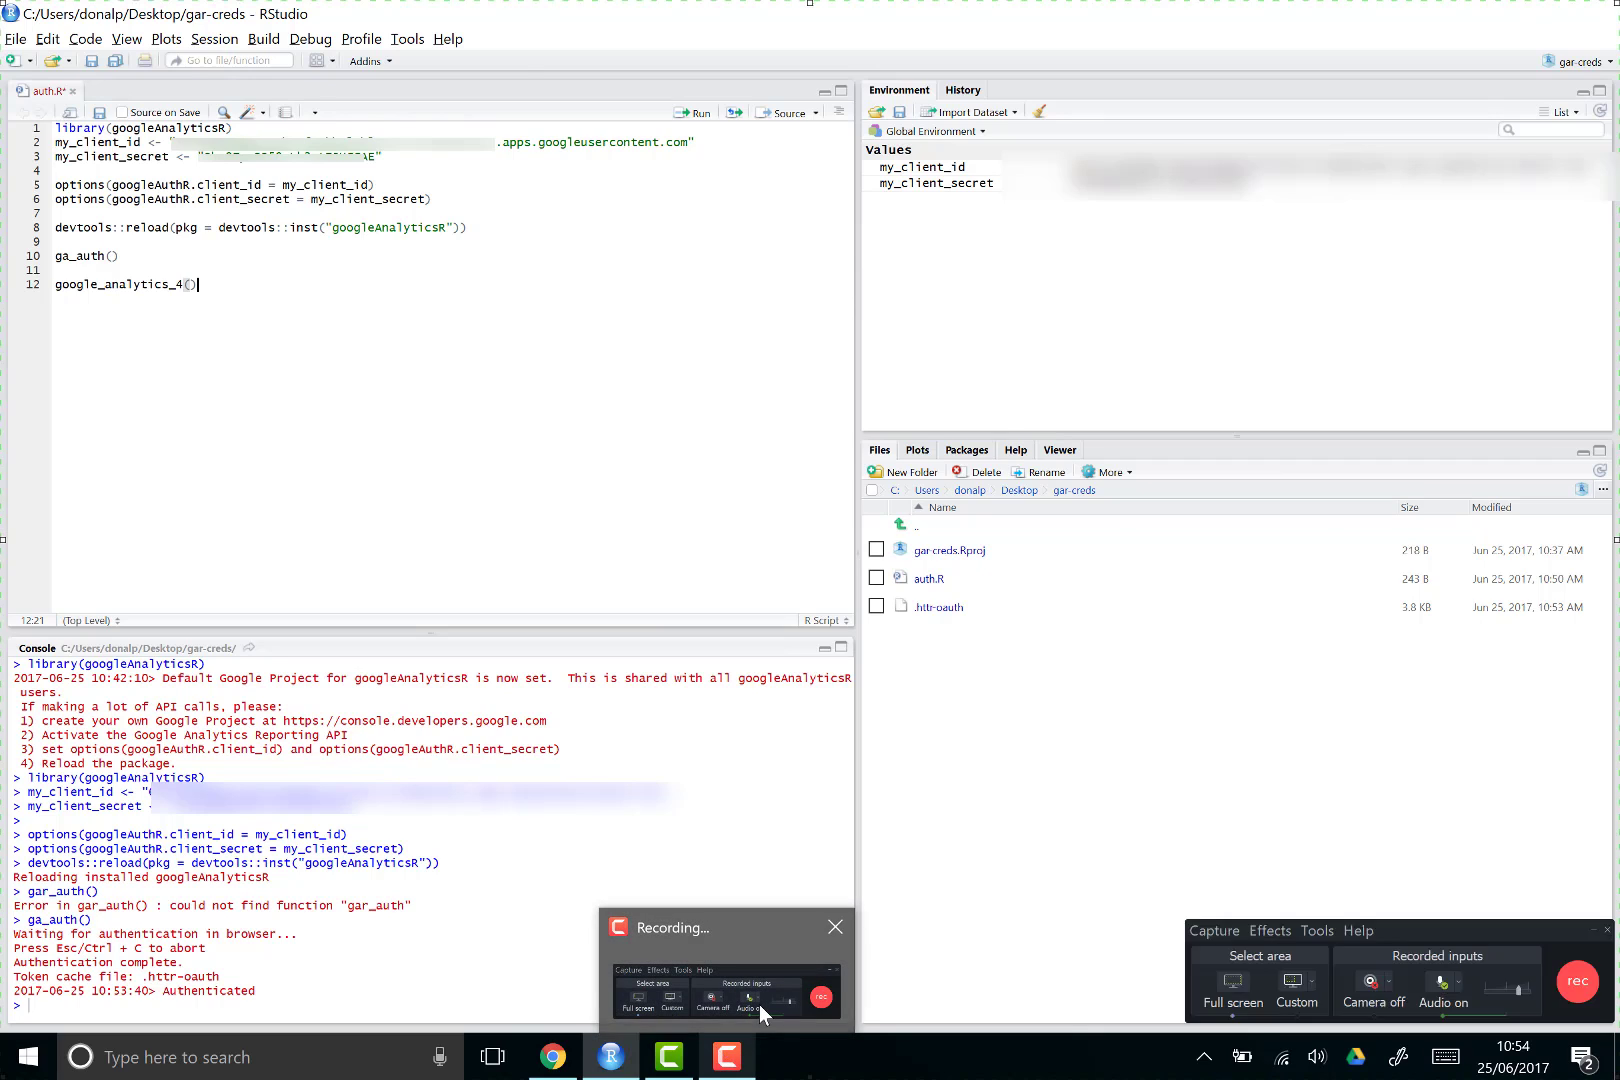